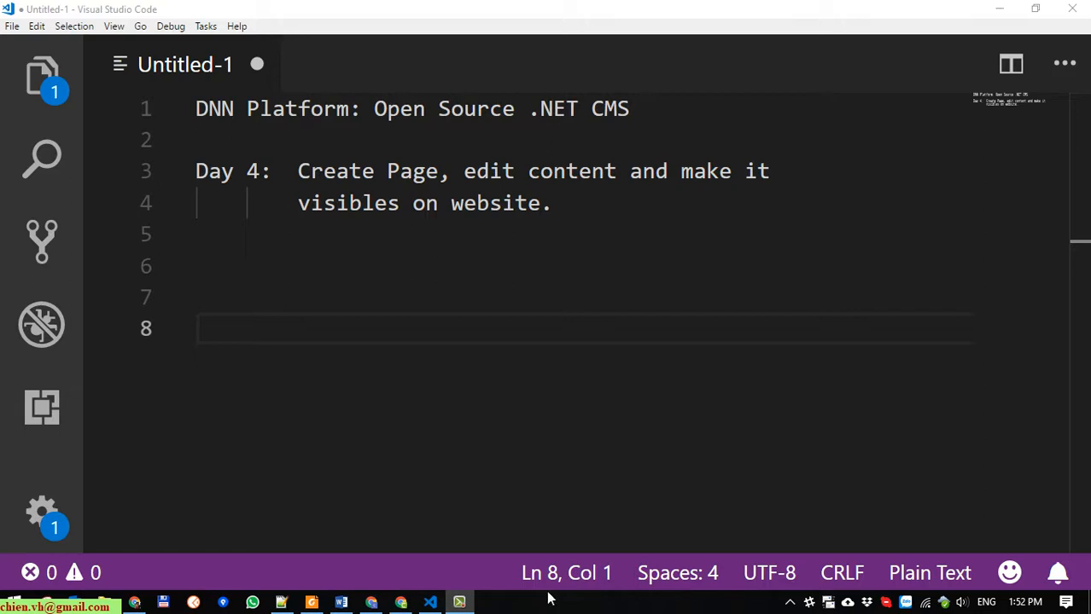
Step: Switch to the DNN site in Chrome and open its page management view
{"action": "left_click", "coordinate": [999, 10]}
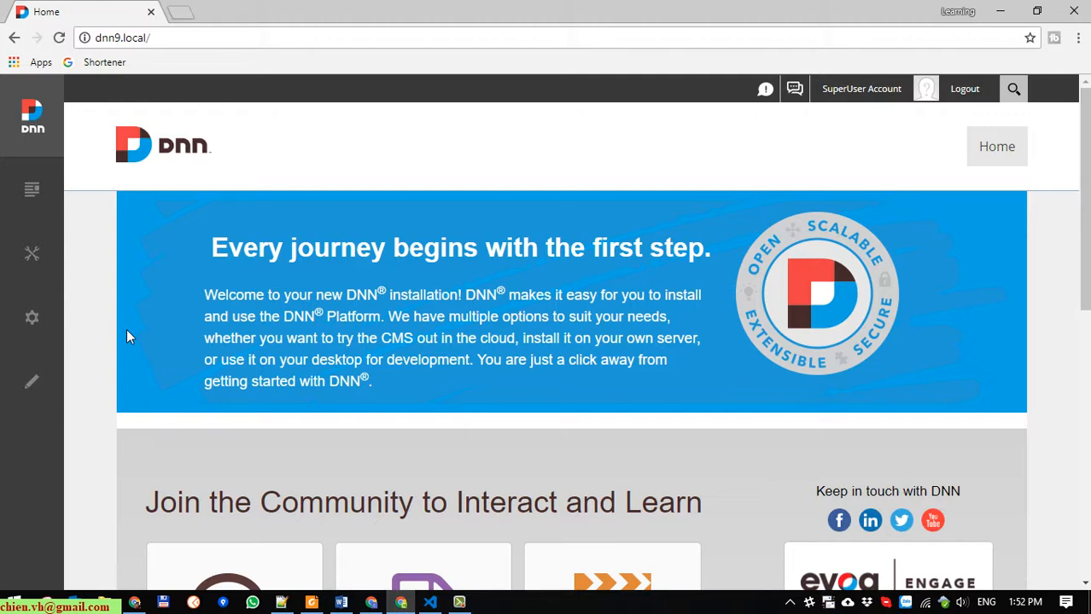
{"action": "mouse_move", "coordinate": [35, 193]}
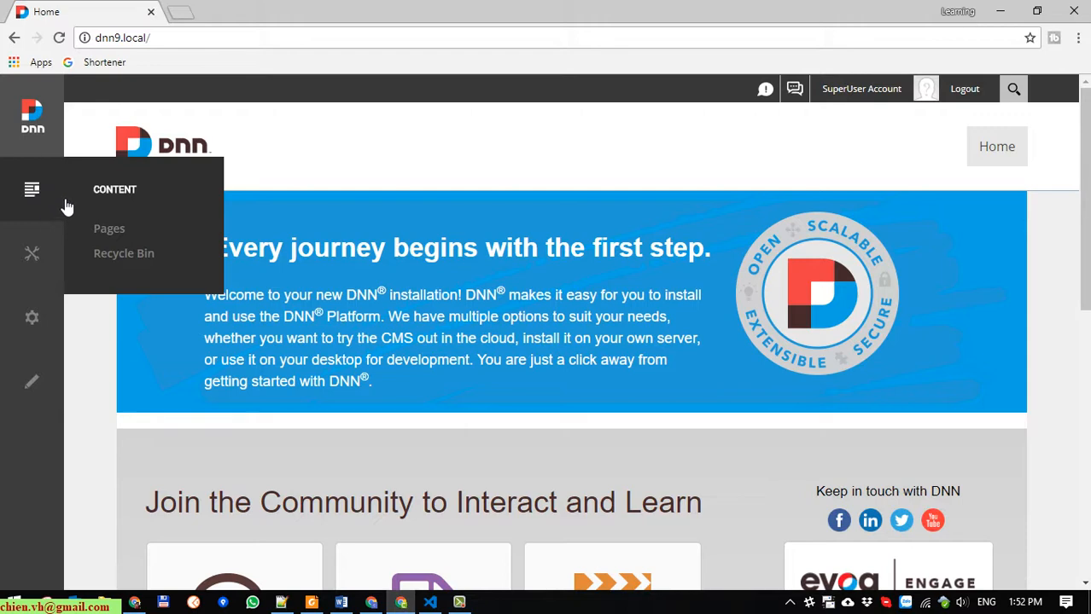
{"action": "left_click", "coordinate": [110, 230]}
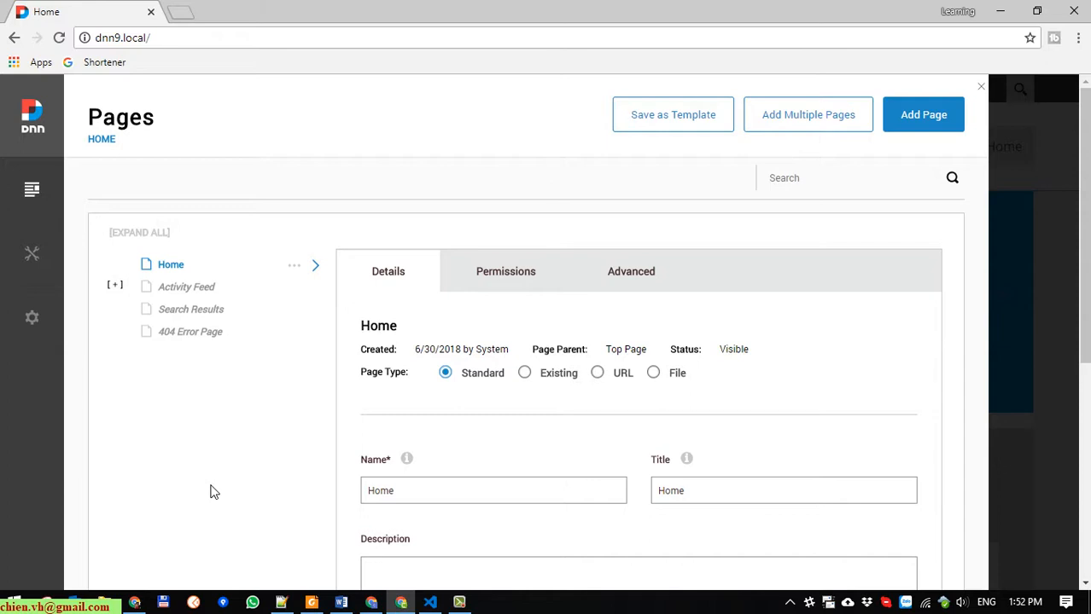
{"action": "scroll", "coordinate": [214, 492], "scroll_direction": "down", "scroll_amount": 2}
{"action": "scroll", "coordinate": [213, 495], "scroll_direction": "down", "scroll_amount": 3}
{"action": "scroll", "coordinate": [213, 496], "scroll_direction": "up", "scroll_amount": 4}
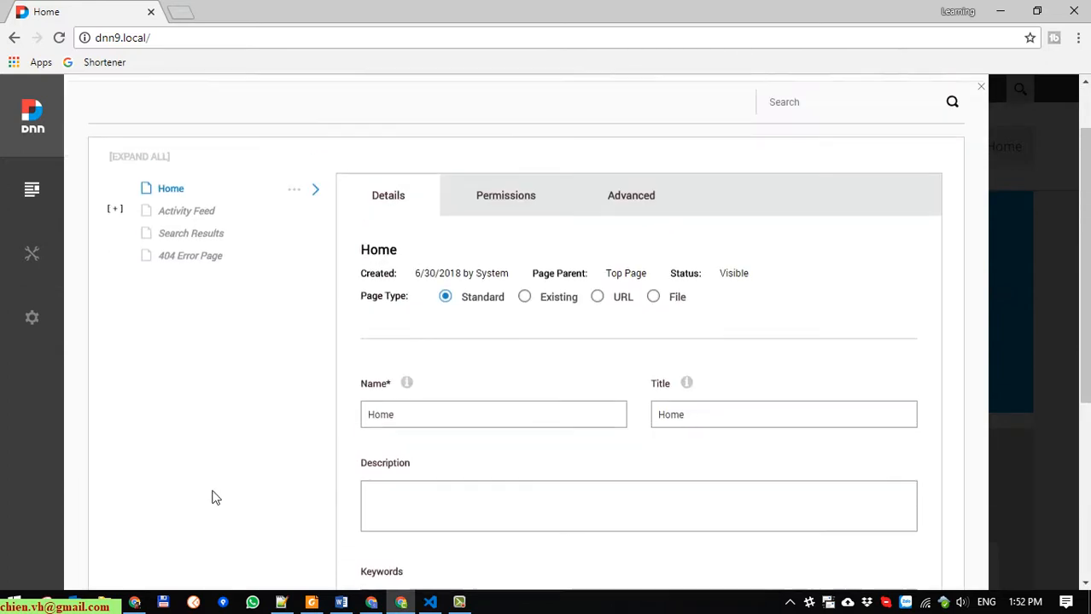
{"action": "scroll", "coordinate": [214, 498], "scroll_direction": "up", "scroll_amount": 1}
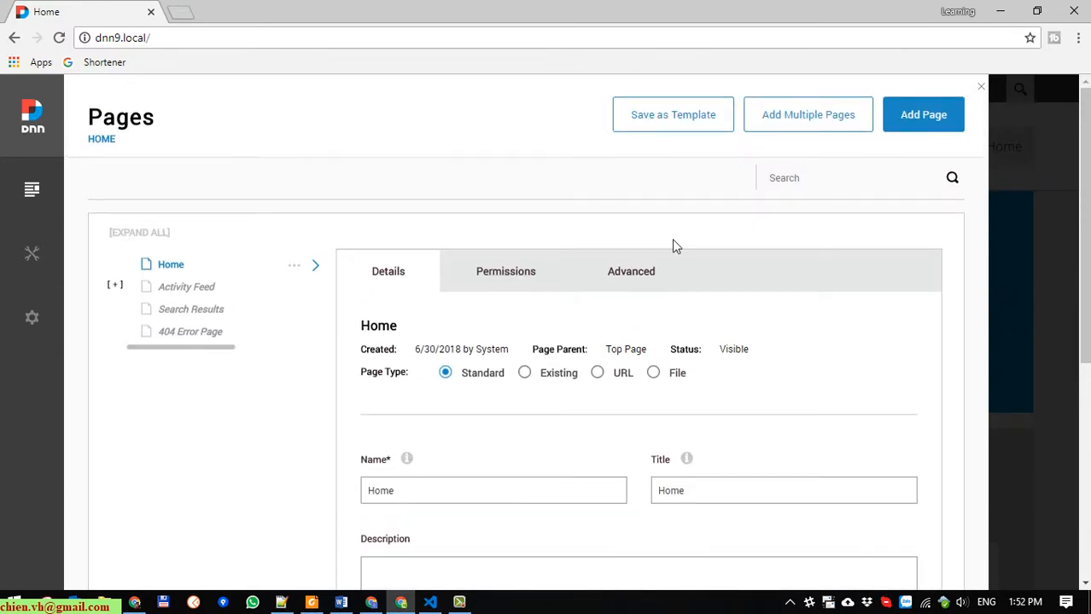
Step: Start a new page and enter "Introduction" as both its name and its title
{"action": "left_click", "coordinate": [954, 118]}
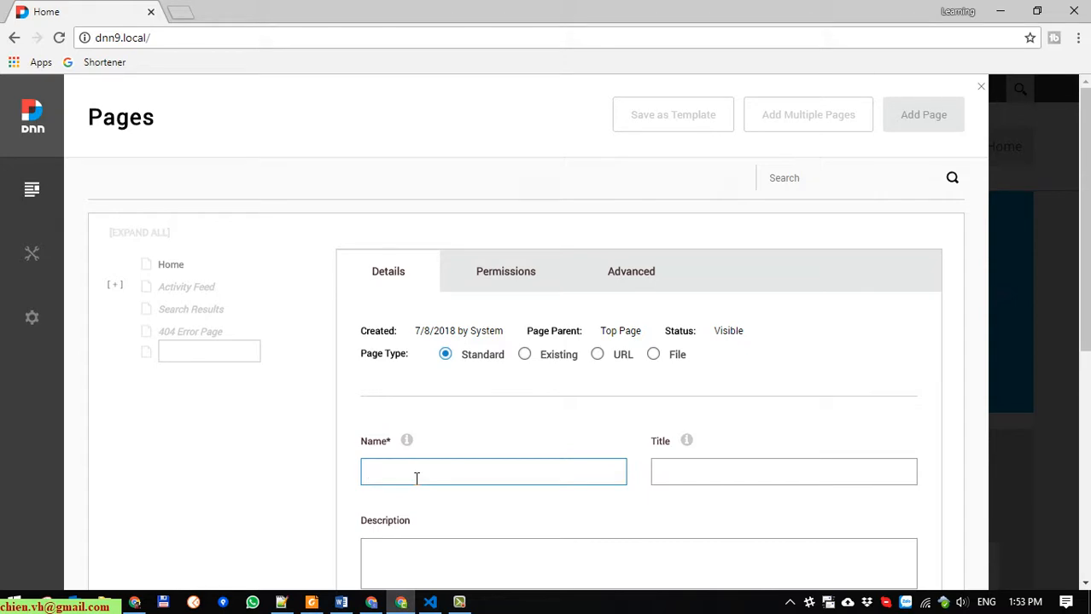
{"action": "type", "text": "Introduction"}
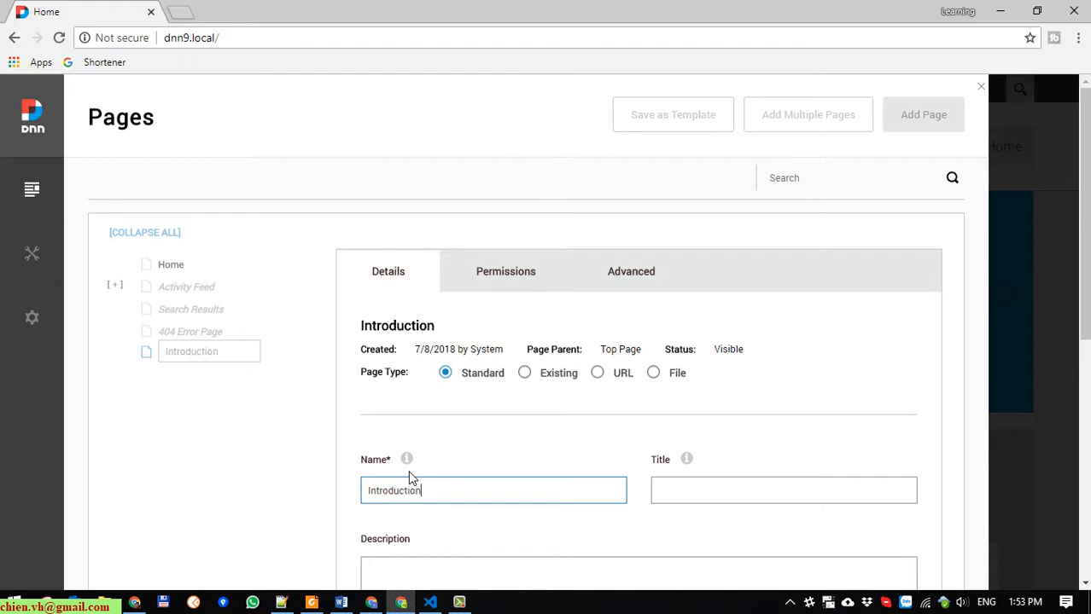
{"action": "key", "text": "Tab"}
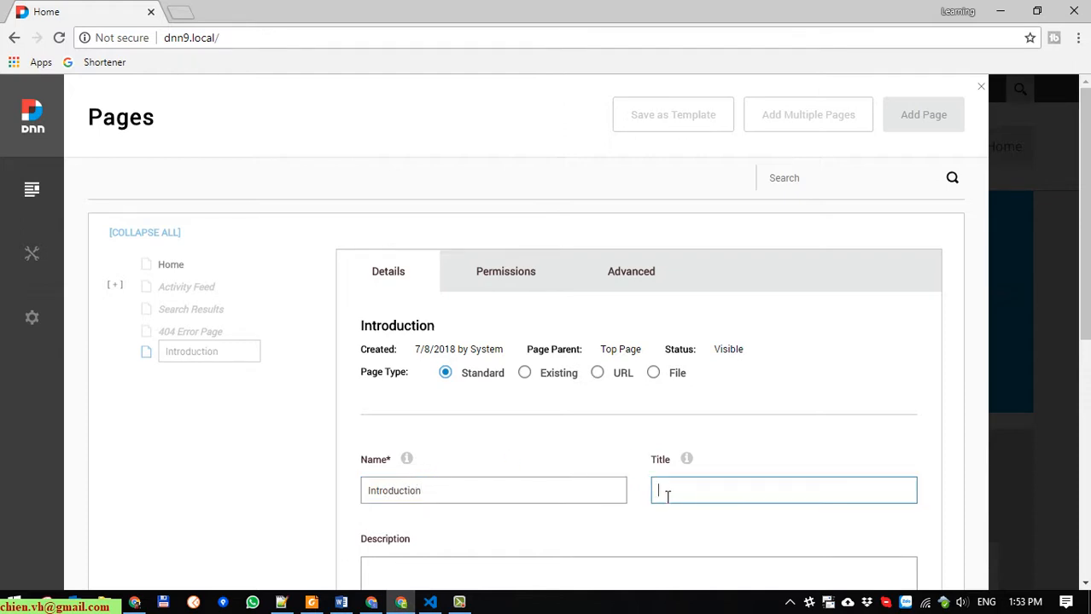
{"action": "type", "text": "Introduction"}
{"action": "left_click_drag", "start_coordinate": [721, 498], "coordinate": [542, 494]}
{"action": "type", "text": "Introduction"}
Step: Enter the description "This is the introduction information for your company" and the keyword "Introduction" for the new page
{"action": "scroll", "coordinate": [600, 472], "scroll_direction": "down", "scroll_amount": 1}
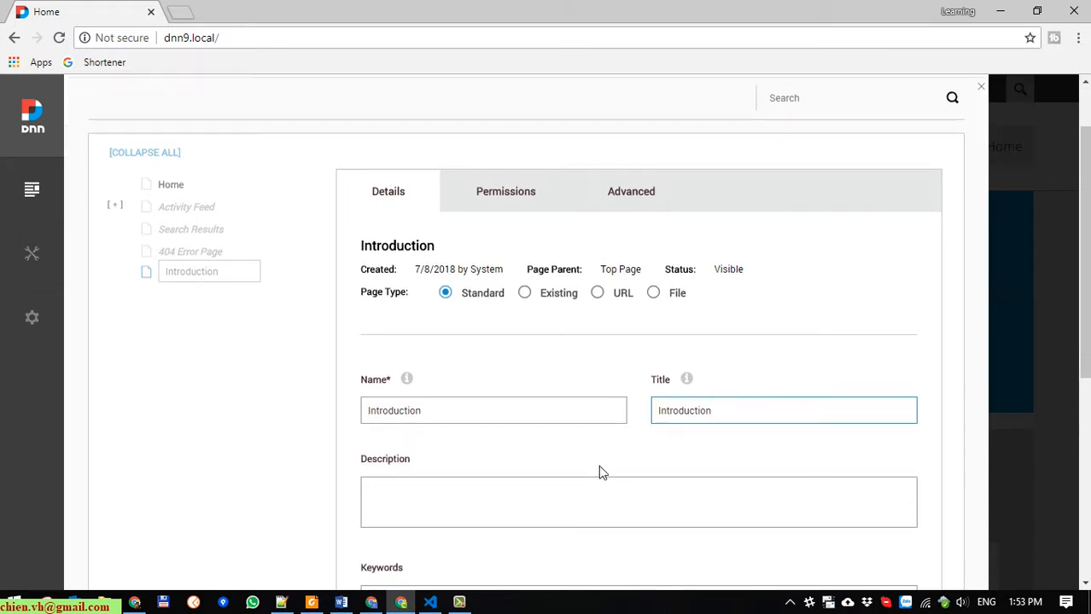
{"action": "left_click", "coordinate": [559, 503]}
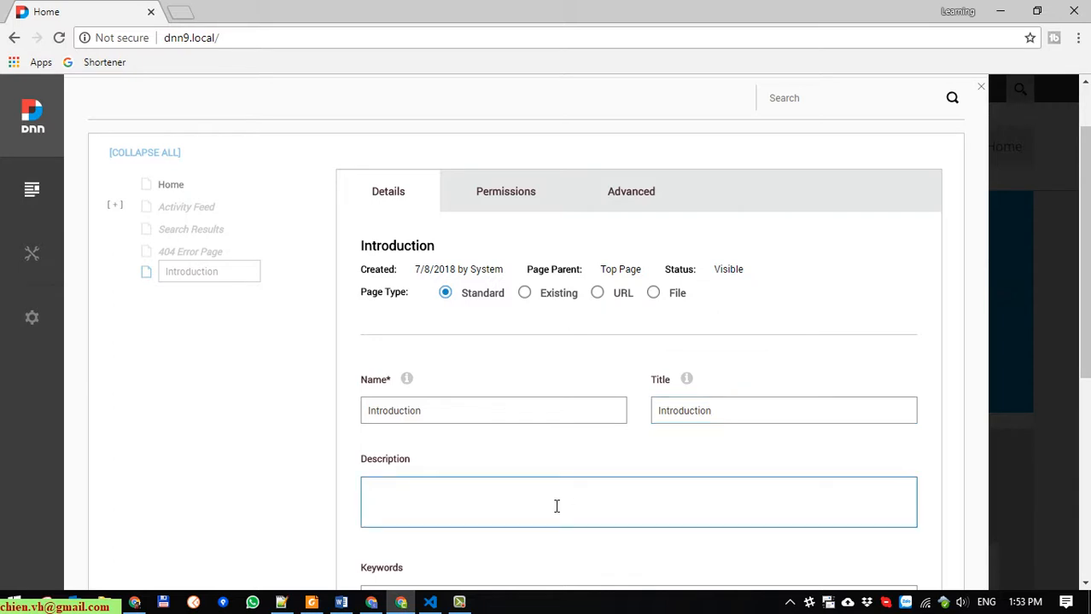
{"action": "type", "text": "This is the introductio"}
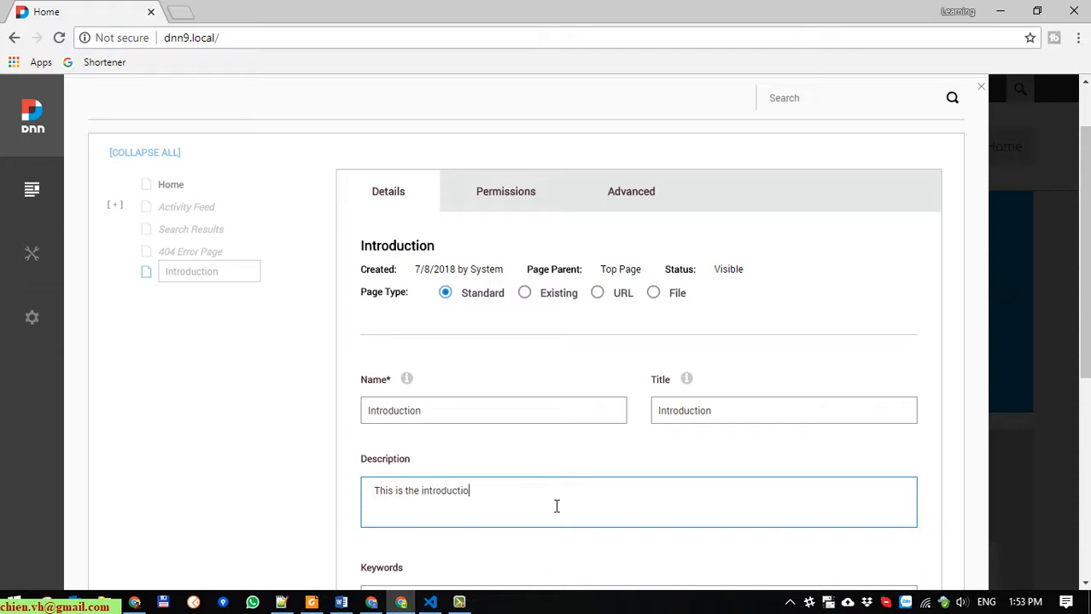
{"action": "type", "text": "n information form"}
{"action": "type", "text": "our company"}
{"action": "scroll", "coordinate": [434, 524], "scroll_direction": "down", "scroll_amount": 3}
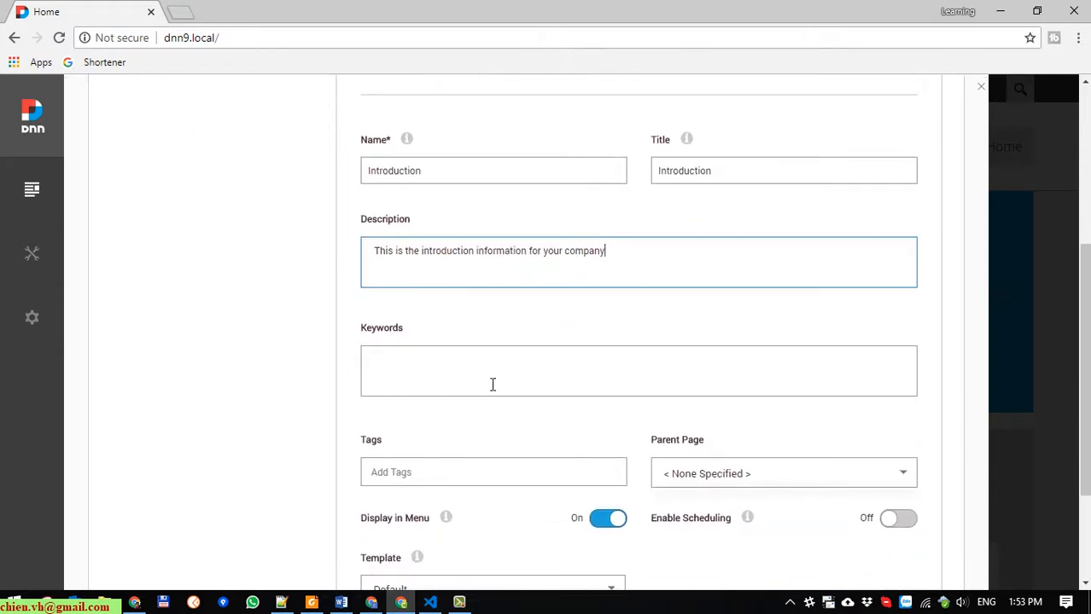
{"action": "left_click", "coordinate": [501, 371]}
{"action": "type", "text": "I"}
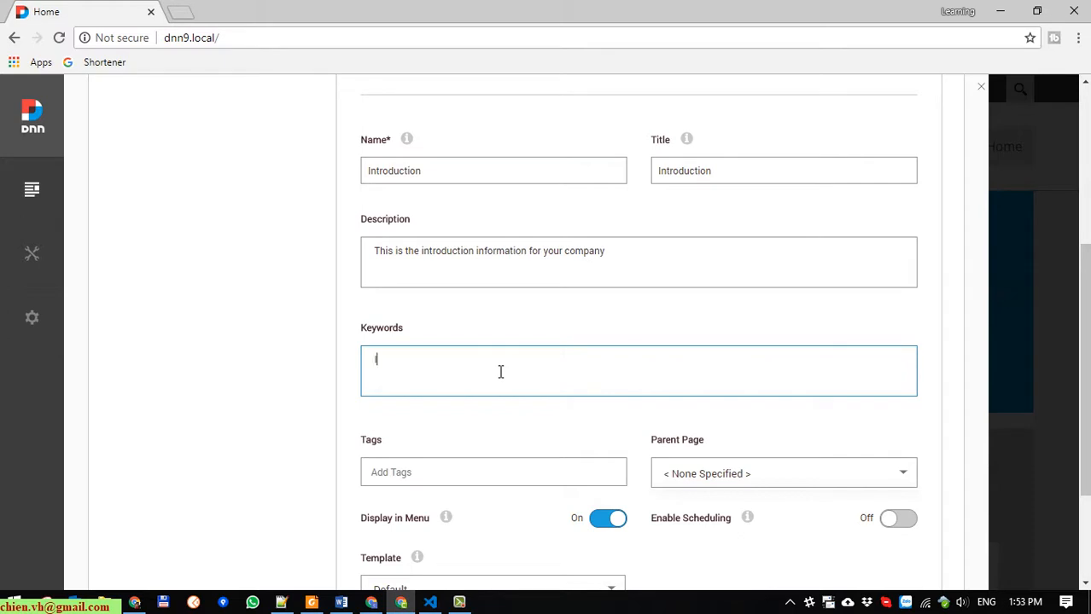
{"action": "type", "text": "introduction"}
Step: Review the new page's details, including the available parent page and template choices, leaving the settings as they are
{"action": "scroll", "coordinate": [856, 440], "scroll_direction": "up", "scroll_amount": 3}
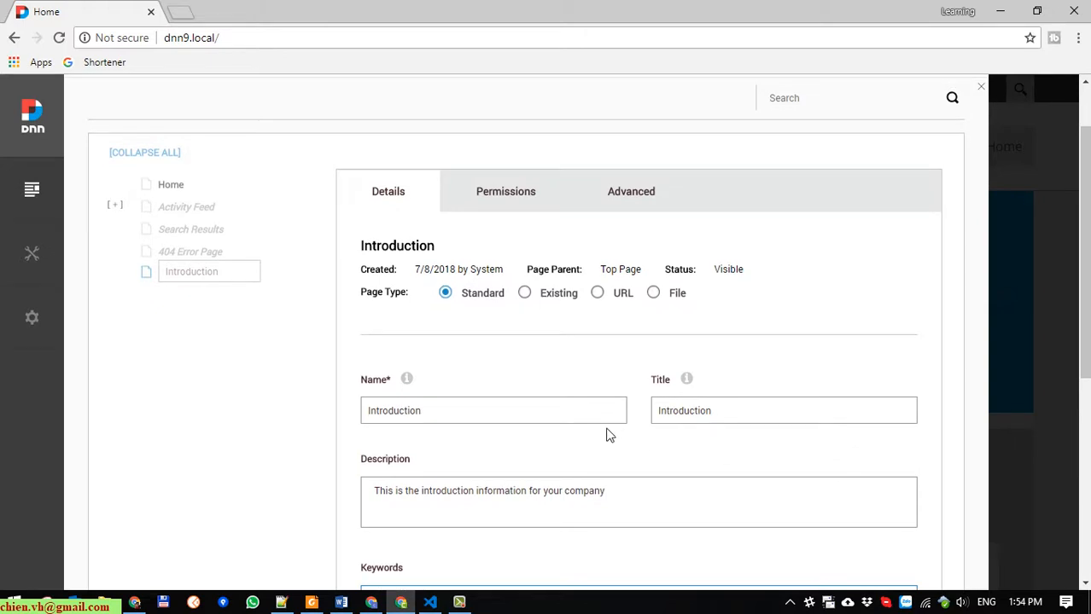
{"action": "left_click", "coordinate": [198, 297]}
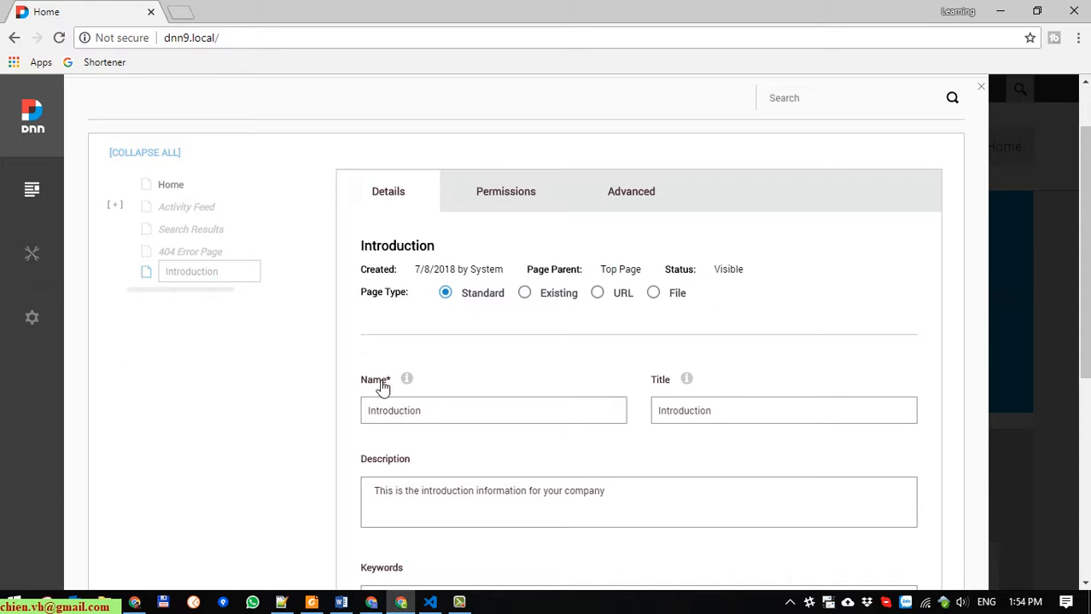
{"action": "scroll", "coordinate": [646, 486], "scroll_direction": "down", "scroll_amount": 2}
{"action": "scroll", "coordinate": [646, 486], "scroll_direction": "down", "scroll_amount": 2}
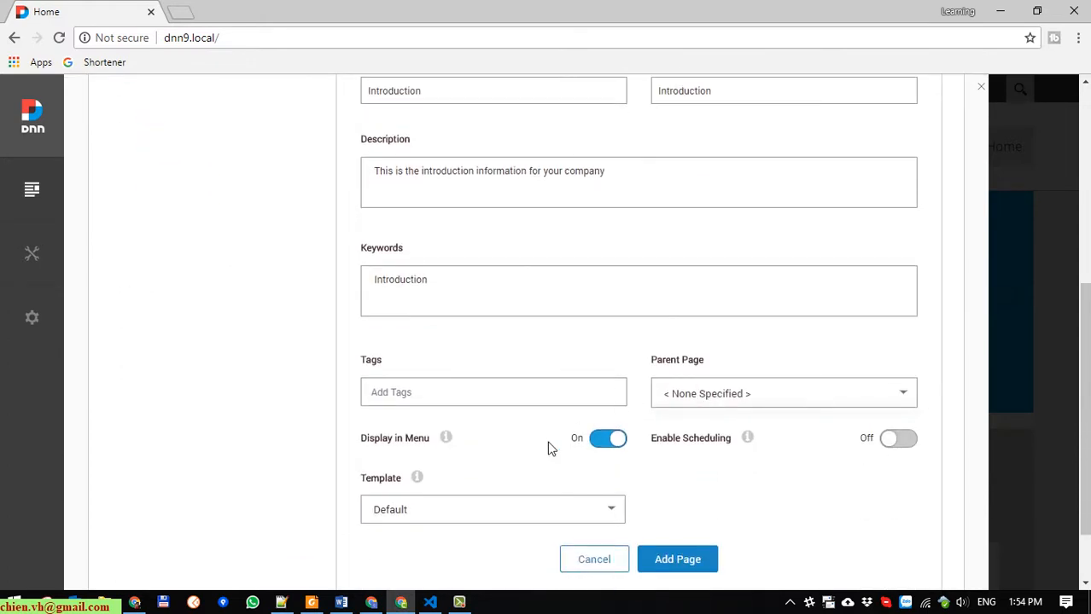
{"action": "scroll", "coordinate": [146, 304], "scroll_direction": "up", "scroll_amount": 4}
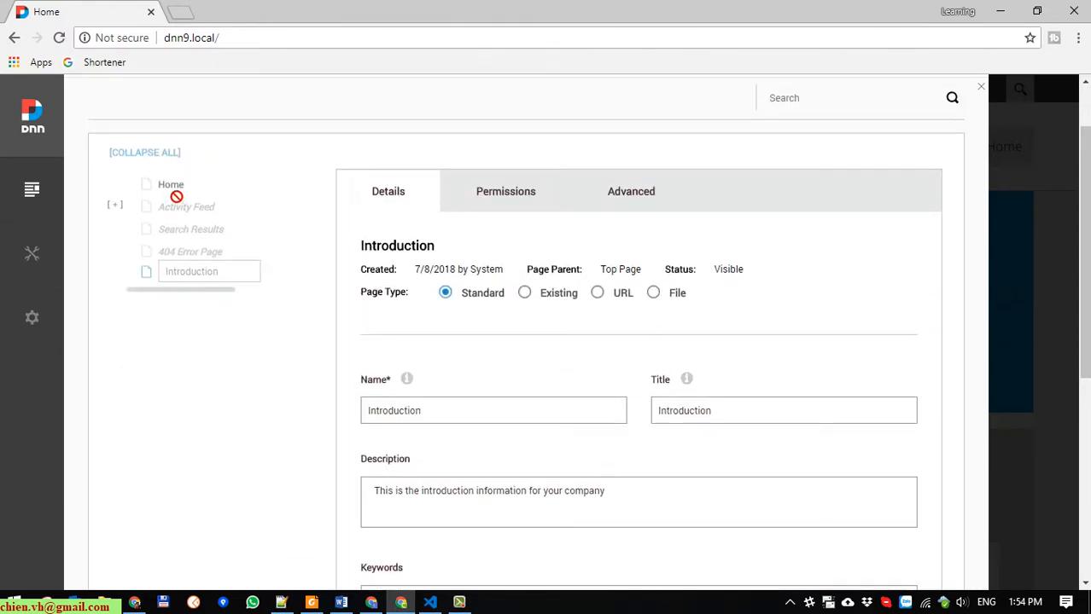
{"action": "scroll", "coordinate": [402, 406], "scroll_direction": "down", "scroll_amount": 3}
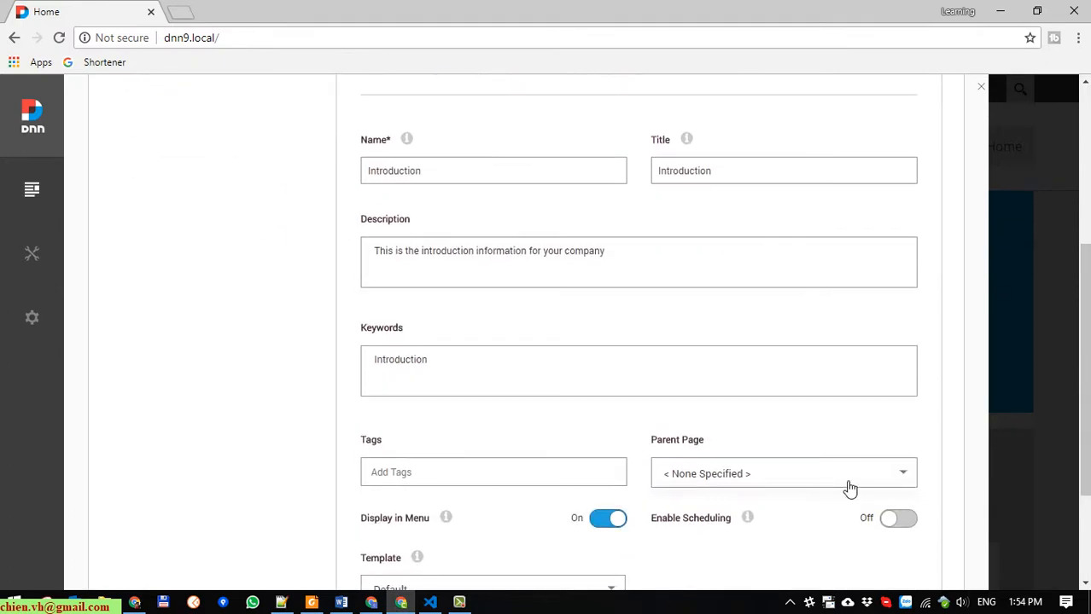
{"action": "left_click", "coordinate": [915, 481]}
{"action": "scroll", "coordinate": [950, 467], "scroll_direction": "down", "scroll_amount": 2}
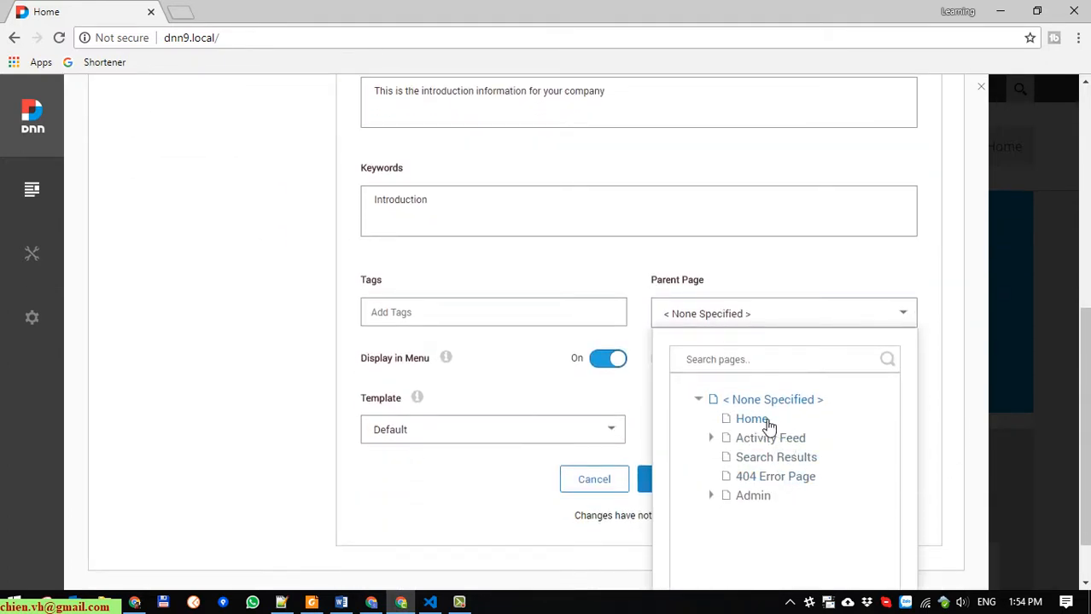
{"action": "left_click", "coordinate": [944, 390]}
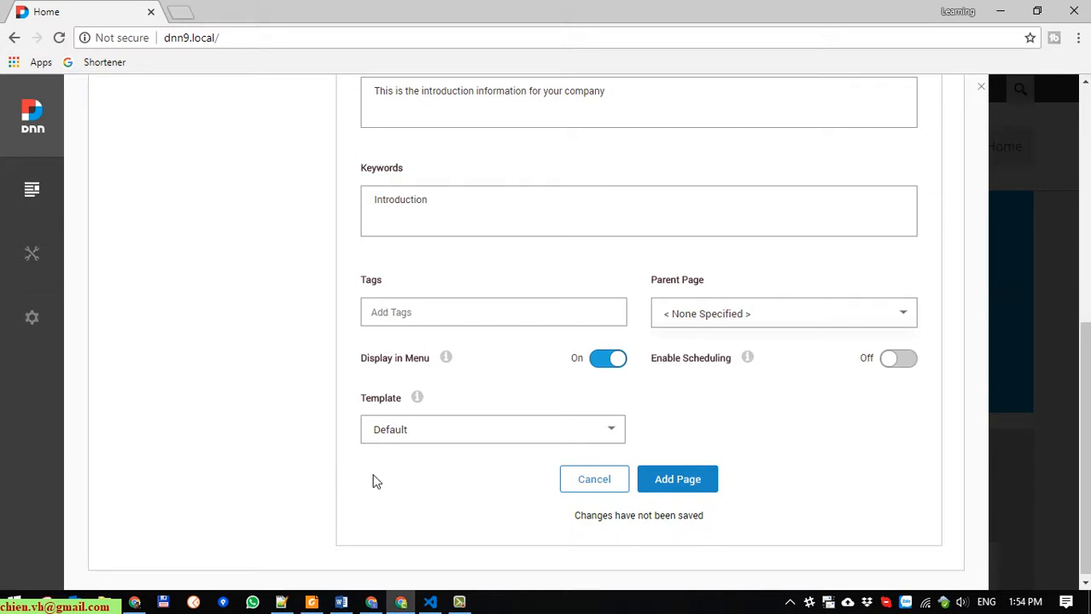
{"action": "left_click", "coordinate": [490, 434]}
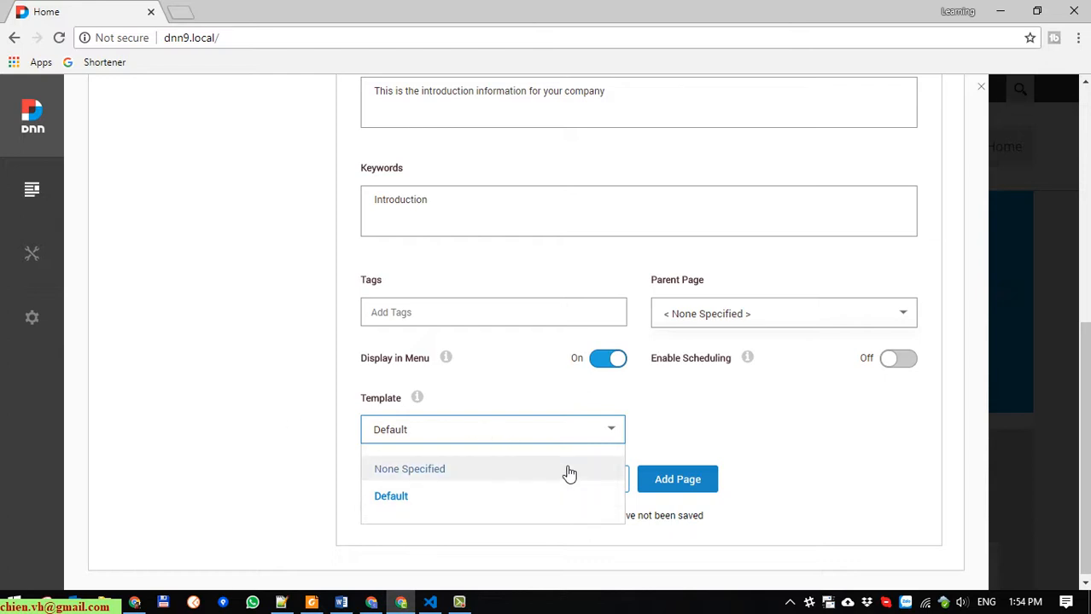
{"action": "left_click", "coordinate": [839, 427]}
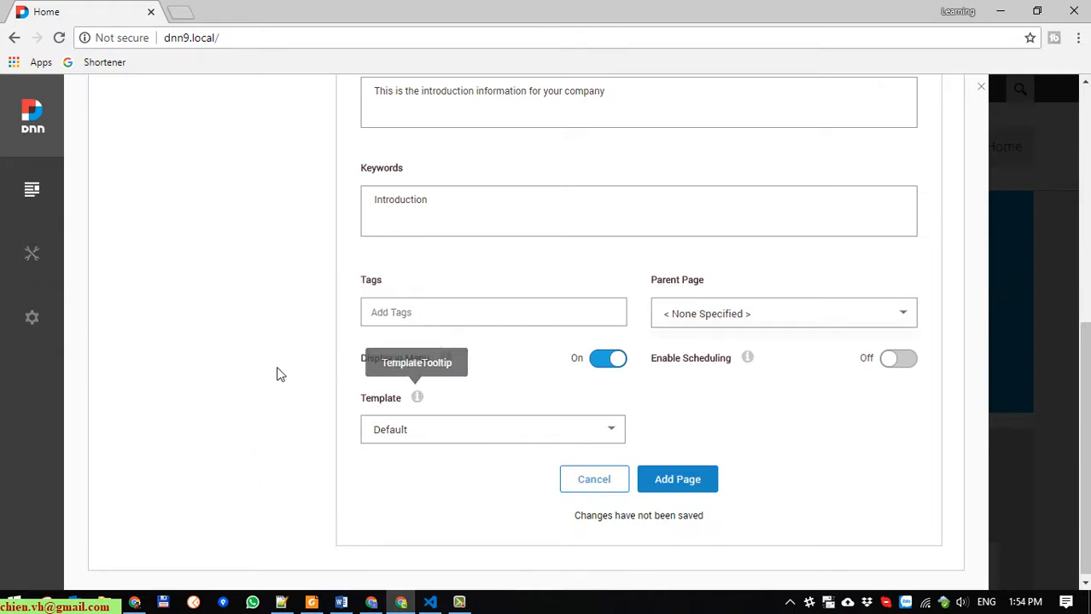
Step: Copy the site address and open dnn9.local in a new incognito window to view the public site
{"action": "scroll", "coordinate": [281, 461], "scroll_direction": "up", "scroll_amount": 6}
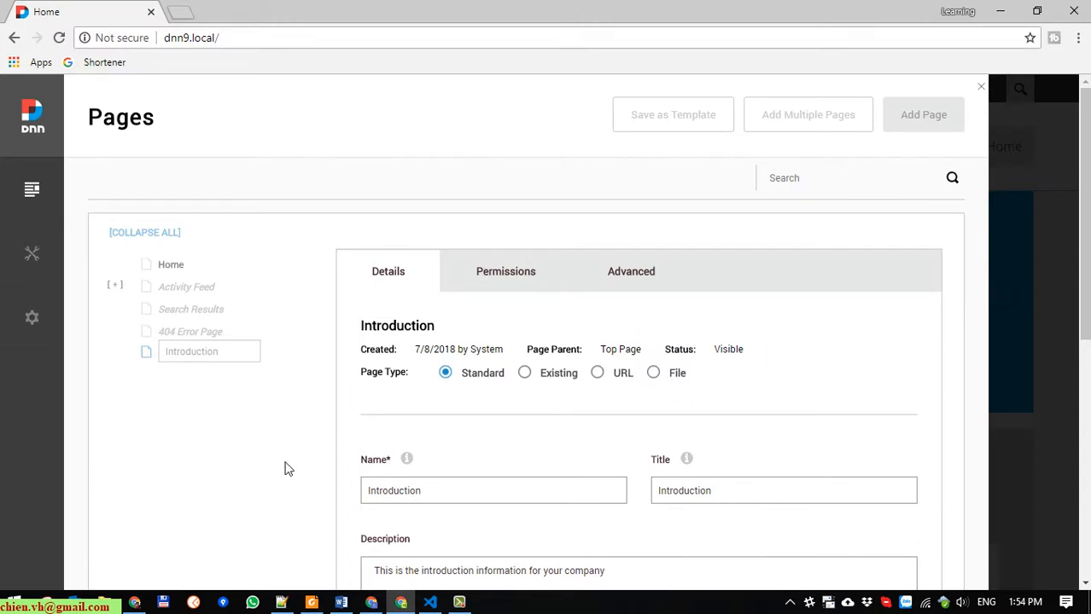
{"action": "left_click", "coordinate": [236, 46]}
{"action": "key", "text": "ctrl+c"}
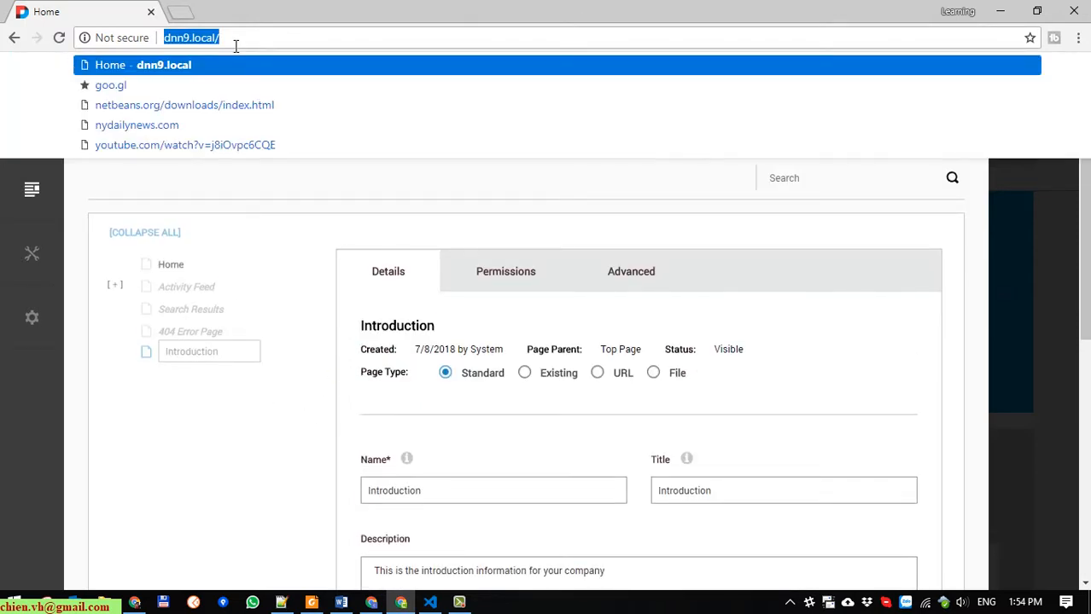
{"action": "left_click", "coordinate": [1078, 40]}
{"action": "left_click", "coordinate": [975, 98]}
{"action": "key", "text": "ctrl+v"}
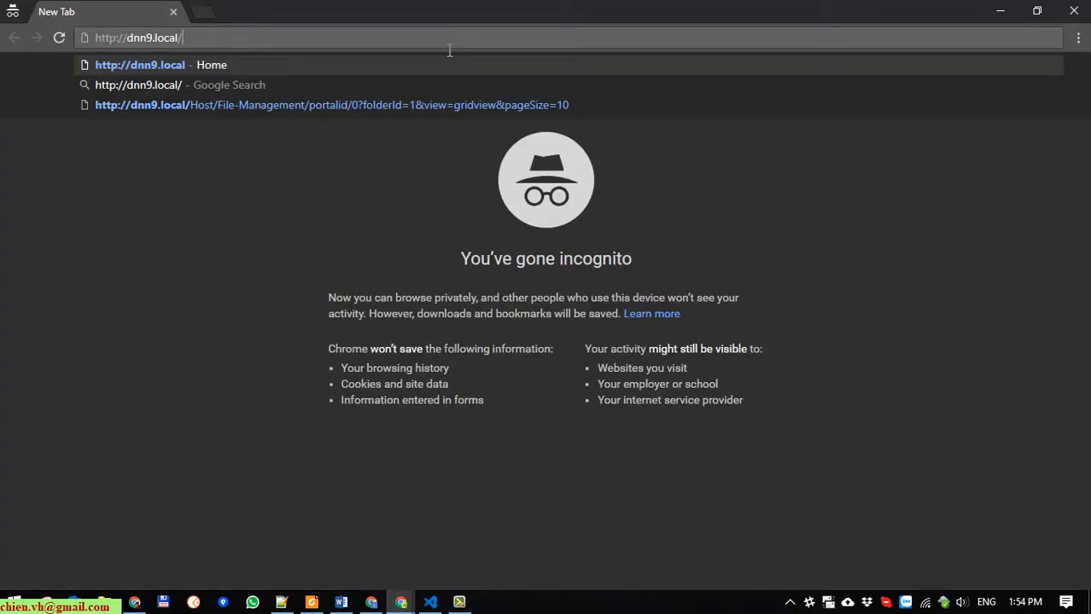
{"action": "key", "text": "Return"}
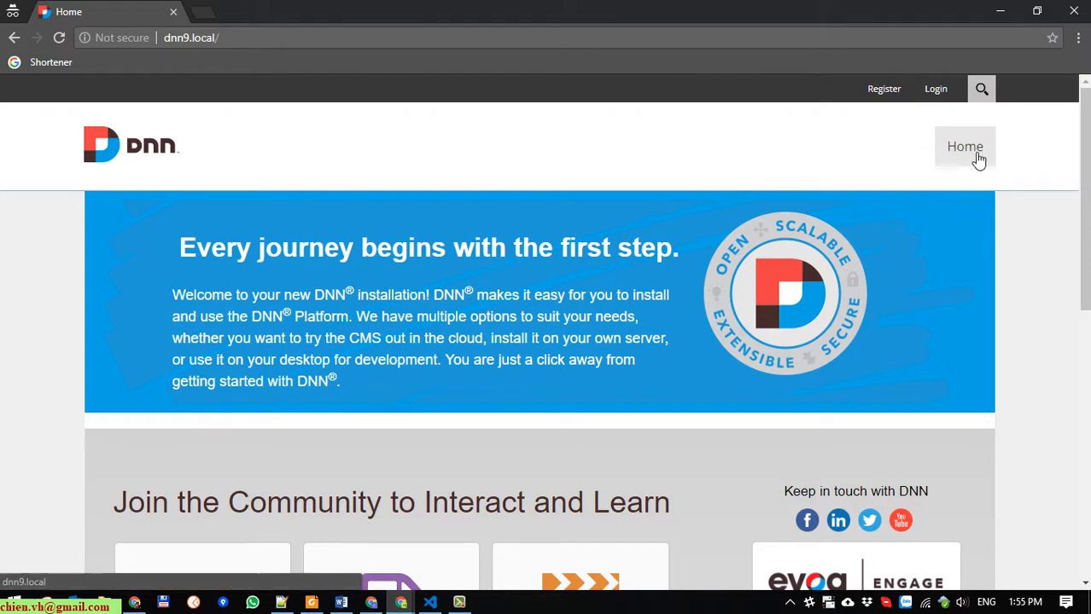
Step: Return to the signed-in browser window, reopen the new page form and add the Introduction page
{"action": "left_click", "coordinate": [1000, 12]}
{"action": "scroll", "coordinate": [256, 495], "scroll_direction": "down", "scroll_amount": 6}
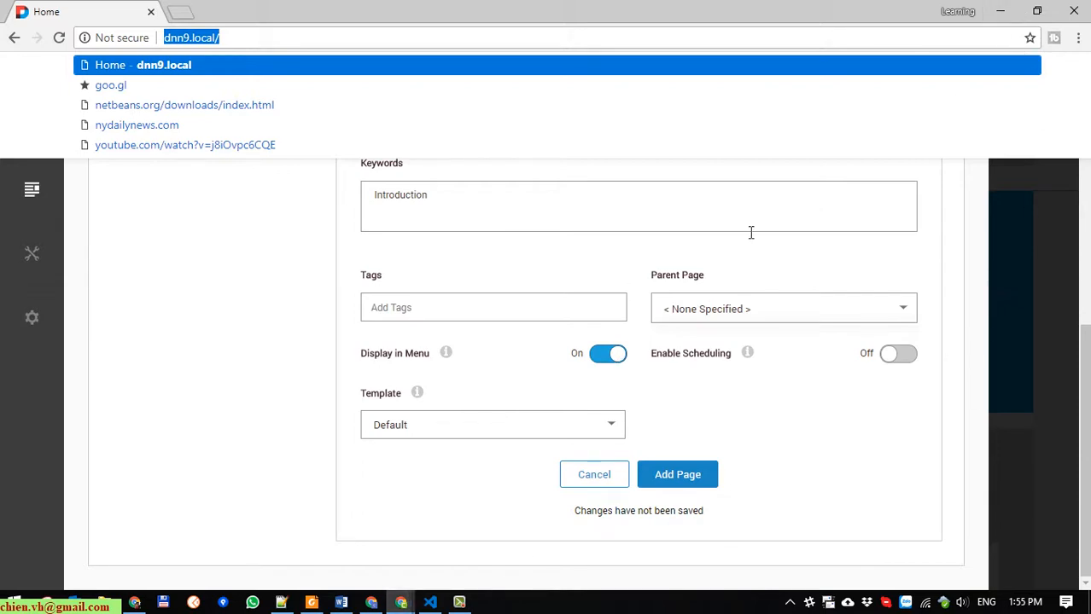
{"action": "key", "text": "Return"}
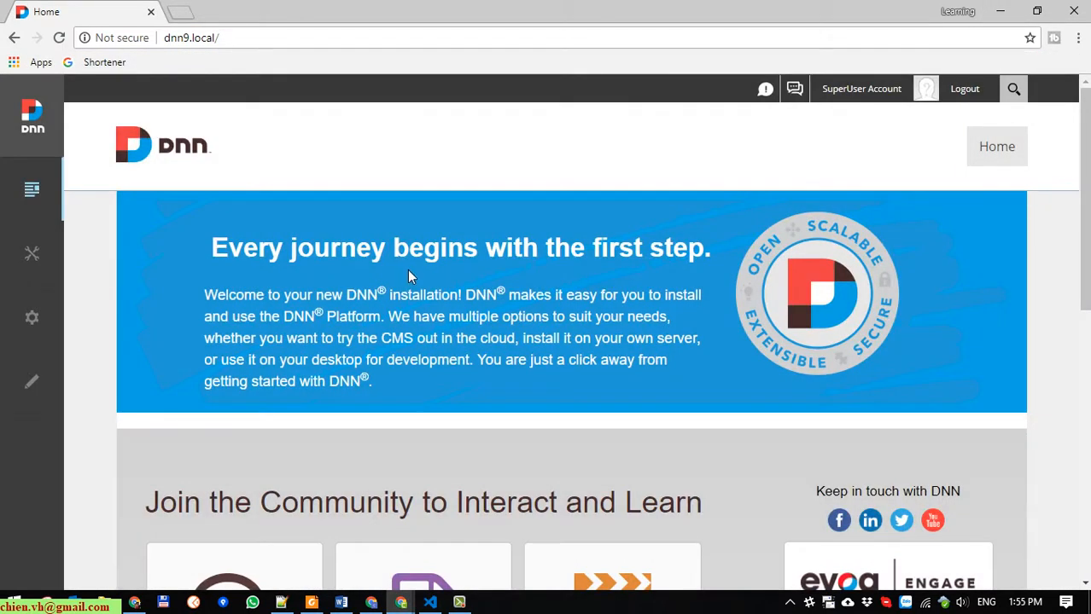
{"action": "left_click", "coordinate": [43, 192]}
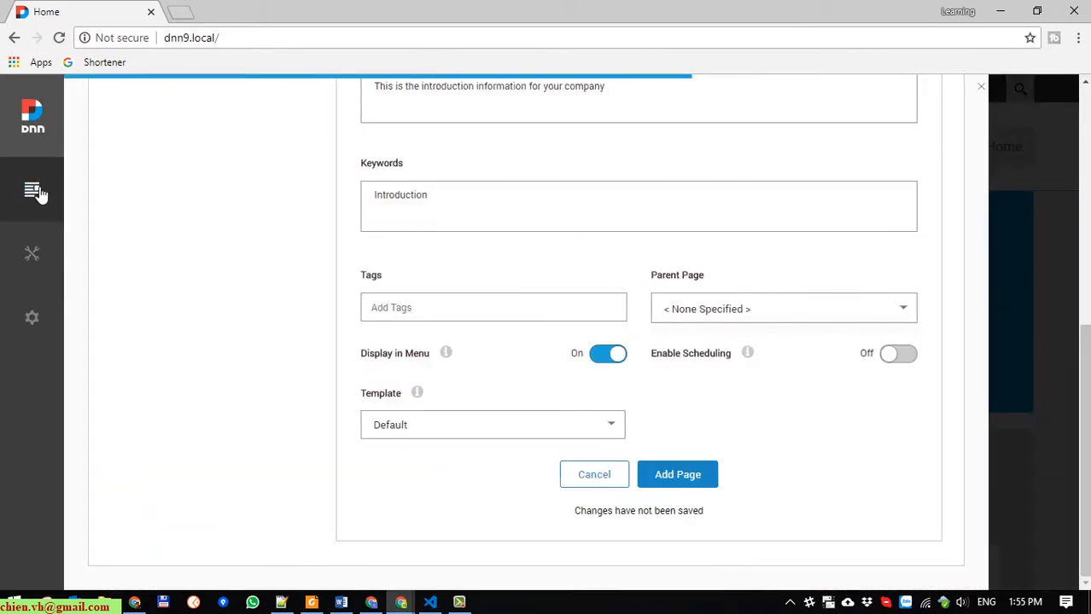
{"action": "scroll", "coordinate": [680, 424], "scroll_direction": "up", "scroll_amount": 6}
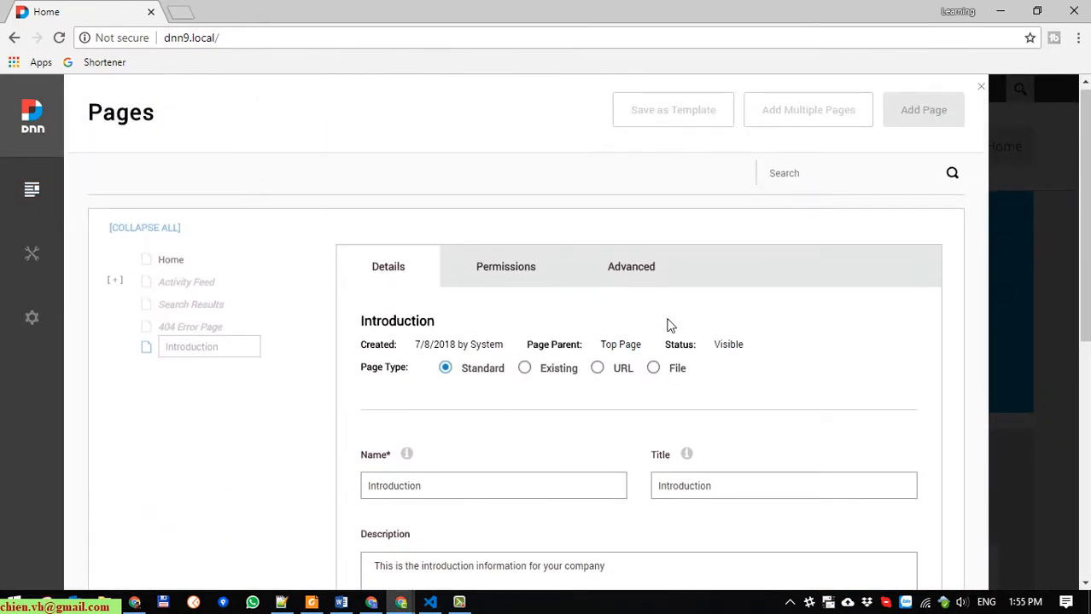
{"action": "scroll", "coordinate": [725, 342], "scroll_direction": "down", "scroll_amount": 6}
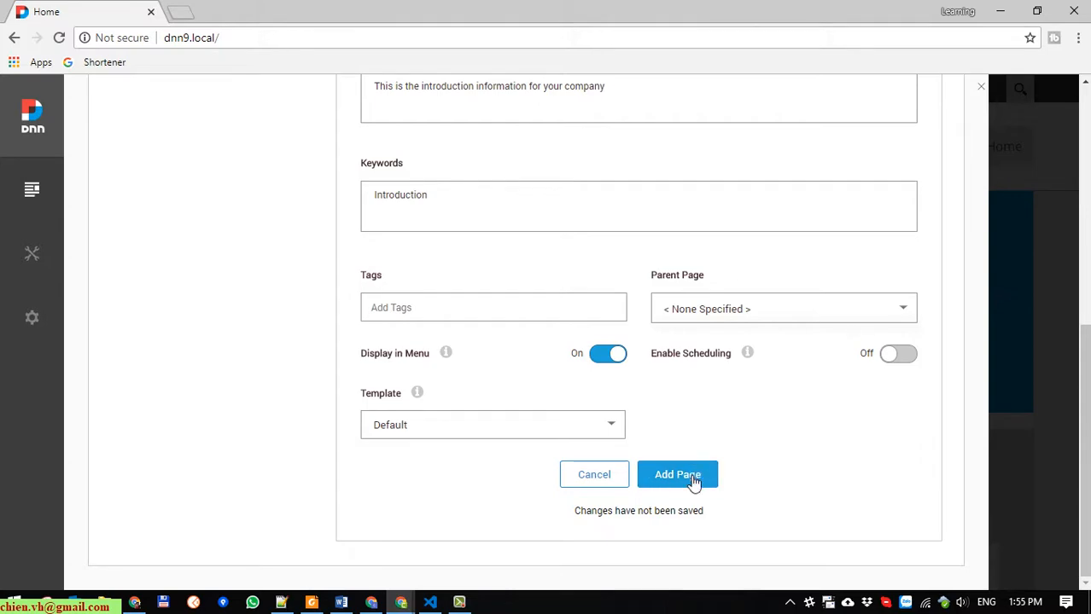
{"action": "left_click", "coordinate": [689, 479]}
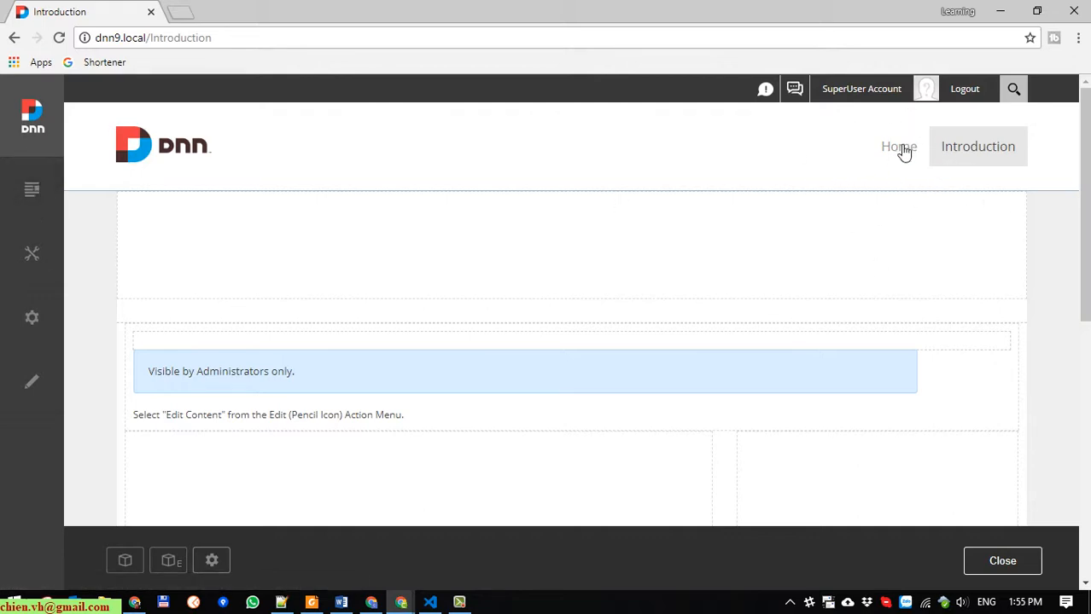
Step: Check the site navigation by visiting the Introduction page, the Home page and the Introduction page again
{"action": "left_click", "coordinate": [988, 152]}
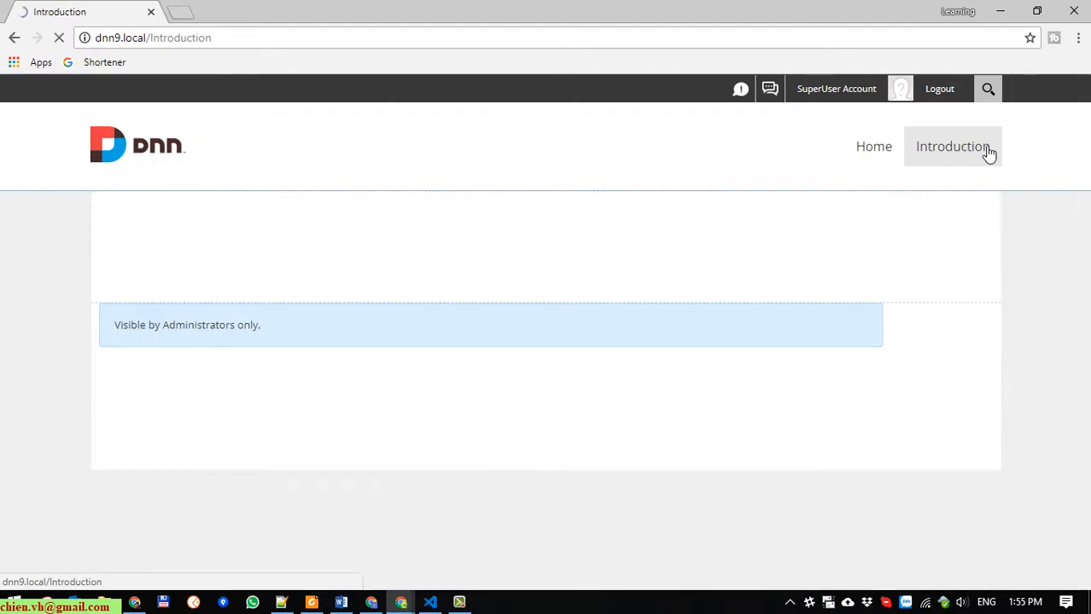
{"action": "left_click", "coordinate": [907, 152]}
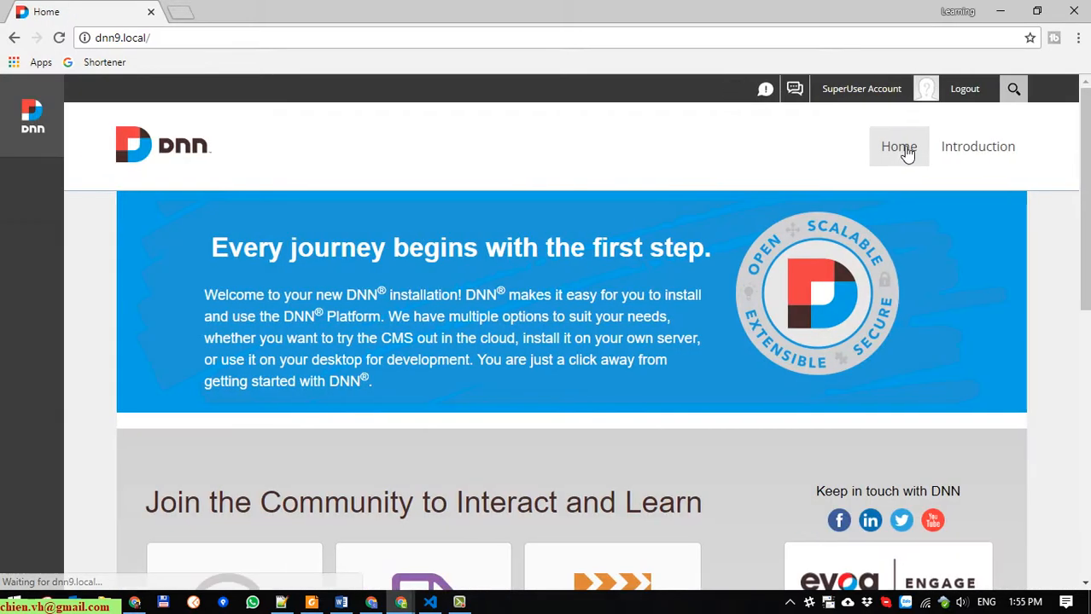
{"action": "left_click", "coordinate": [988, 147]}
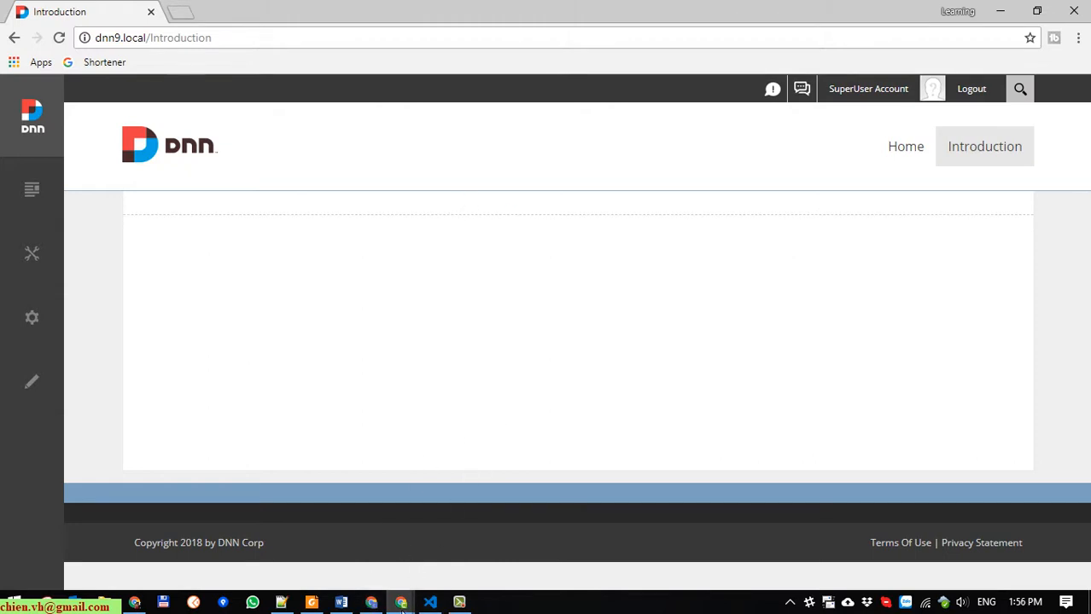
Step: Check the public site's navigation in the incognito window, then return to the signed-in window and reload the Introduction page
{"action": "left_click", "coordinate": [492, 570]}
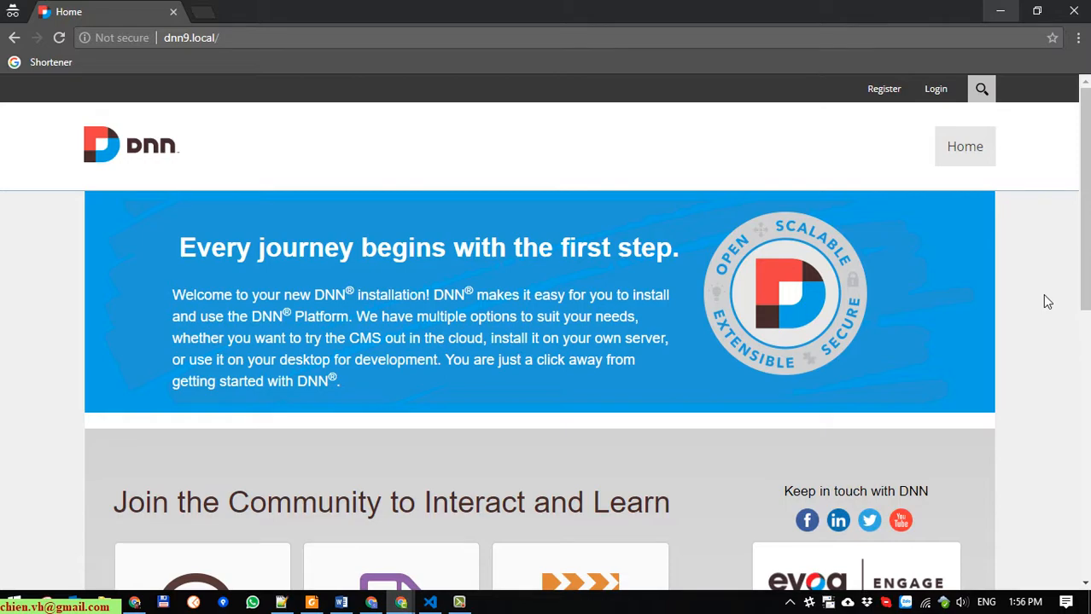
{"action": "left_click_drag", "start_coordinate": [1086, 158], "coordinate": [1085, 89]}
{"action": "mouse_move", "coordinate": [400, 602]}
{"action": "left_click", "coordinate": [307, 518]}
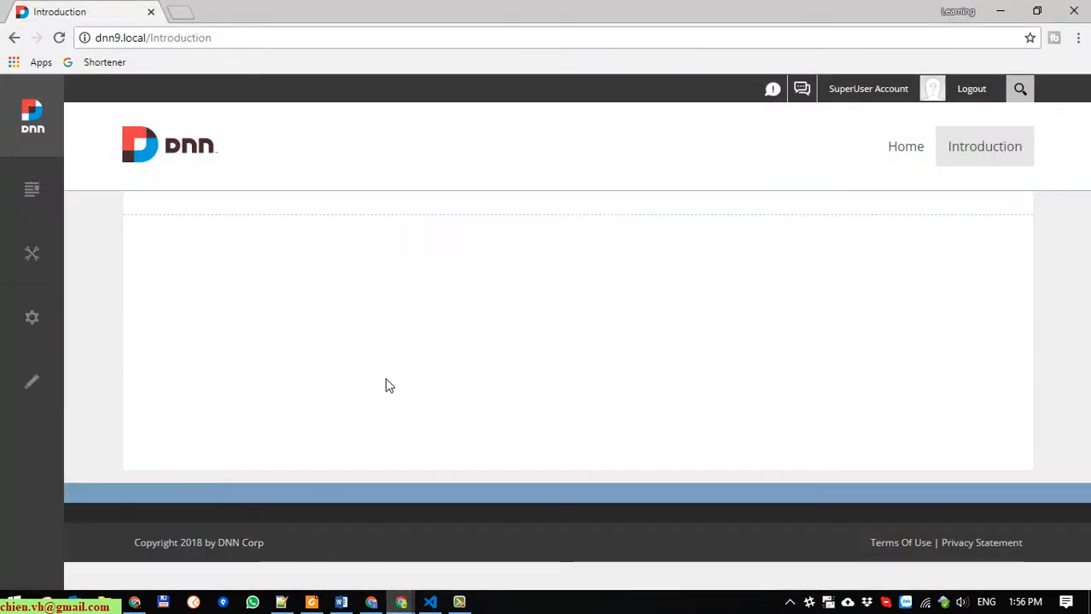
{"action": "left_click", "coordinate": [974, 146]}
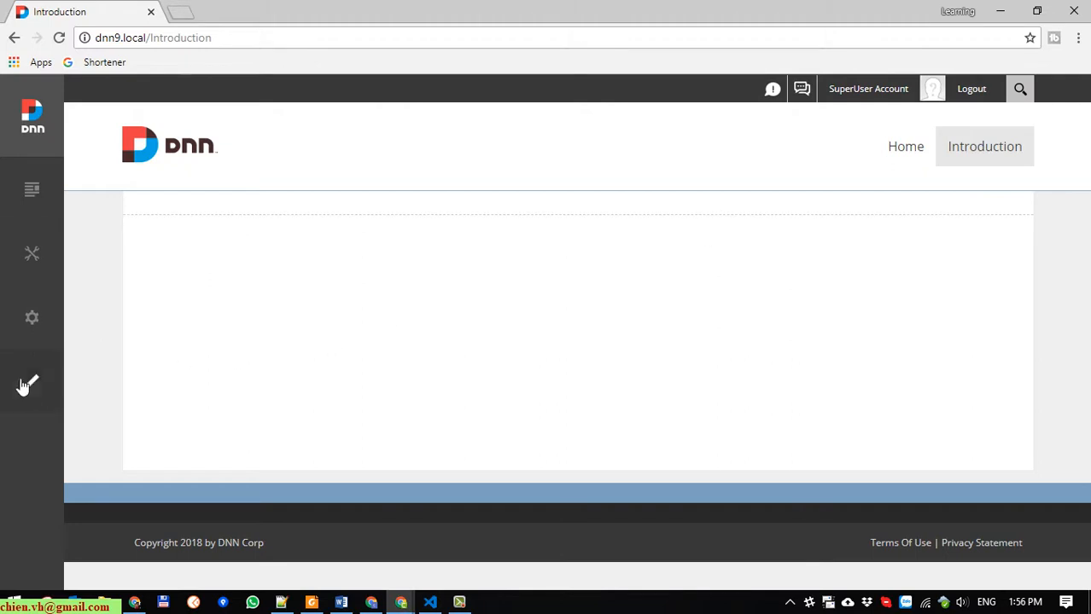
Step: Put the Introduction page into edit mode, open its page settings and review the details from name to scheduling
{"action": "left_click", "coordinate": [34, 389]}
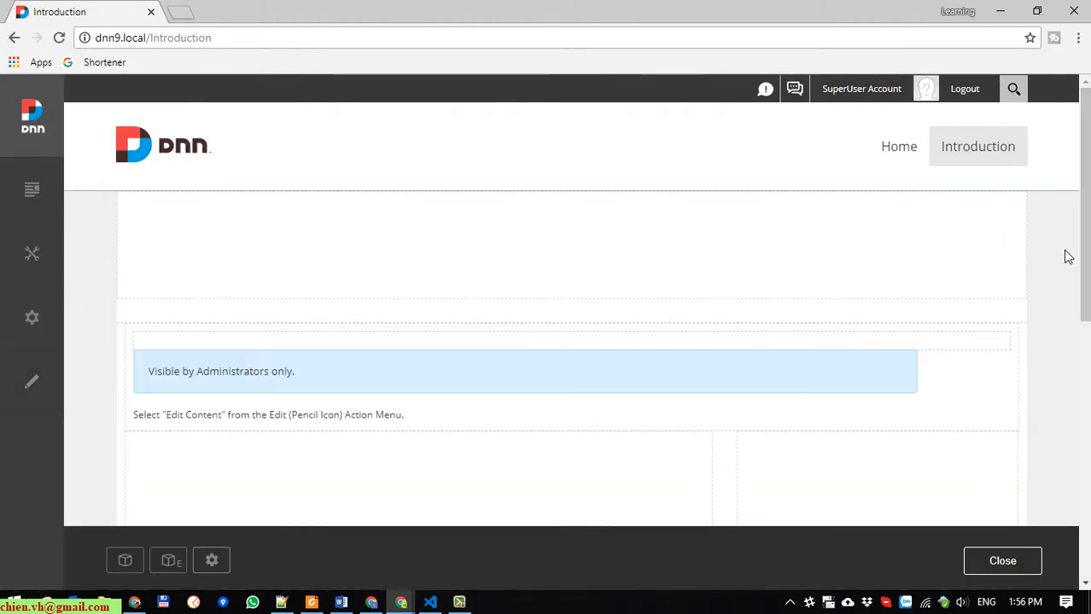
{"action": "left_click", "coordinate": [218, 563]}
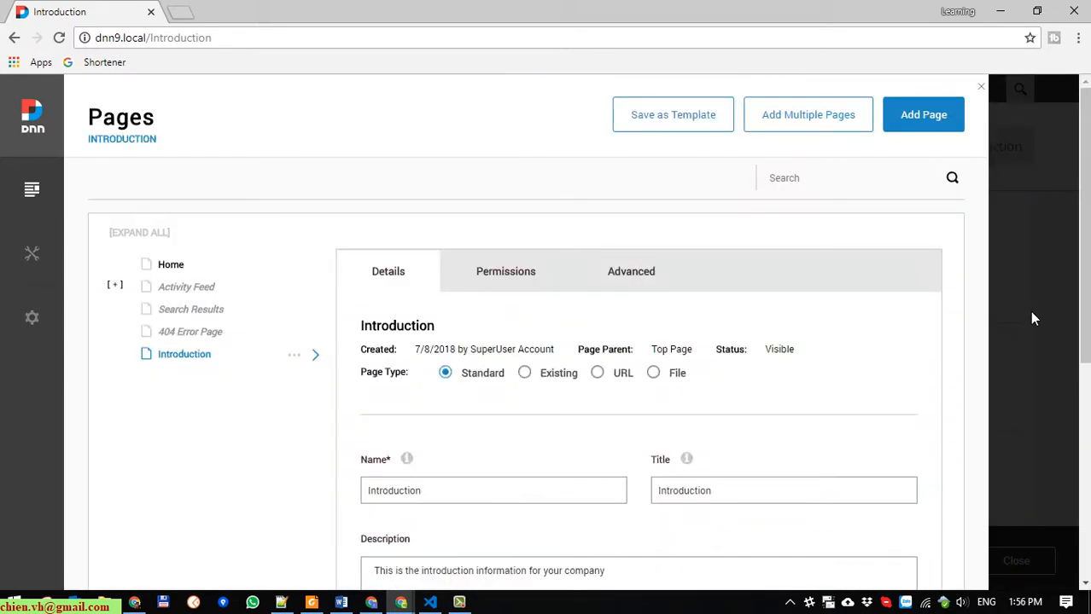
{"action": "left_click_drag", "start_coordinate": [1086, 141], "coordinate": [1085, 211]}
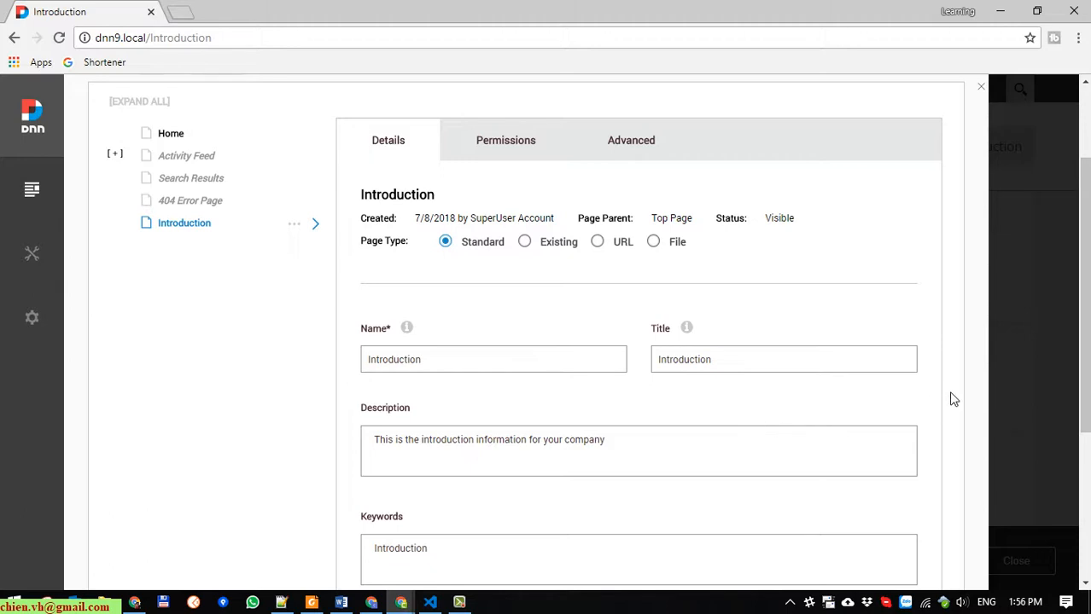
{"action": "scroll", "coordinate": [938, 410], "scroll_direction": "down", "scroll_amount": 4}
{"action": "scroll", "coordinate": [935, 419], "scroll_direction": "up", "scroll_amount": 2}
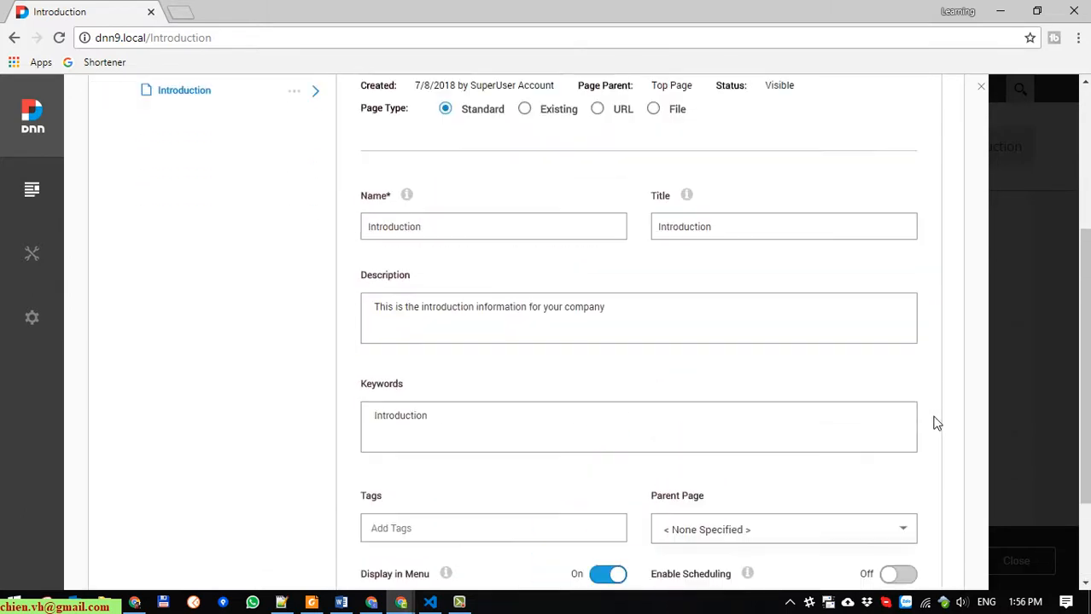
{"action": "scroll", "coordinate": [934, 428], "scroll_direction": "up", "scroll_amount": 1}
{"action": "scroll", "coordinate": [935, 435], "scroll_direction": "down", "scroll_amount": 3}
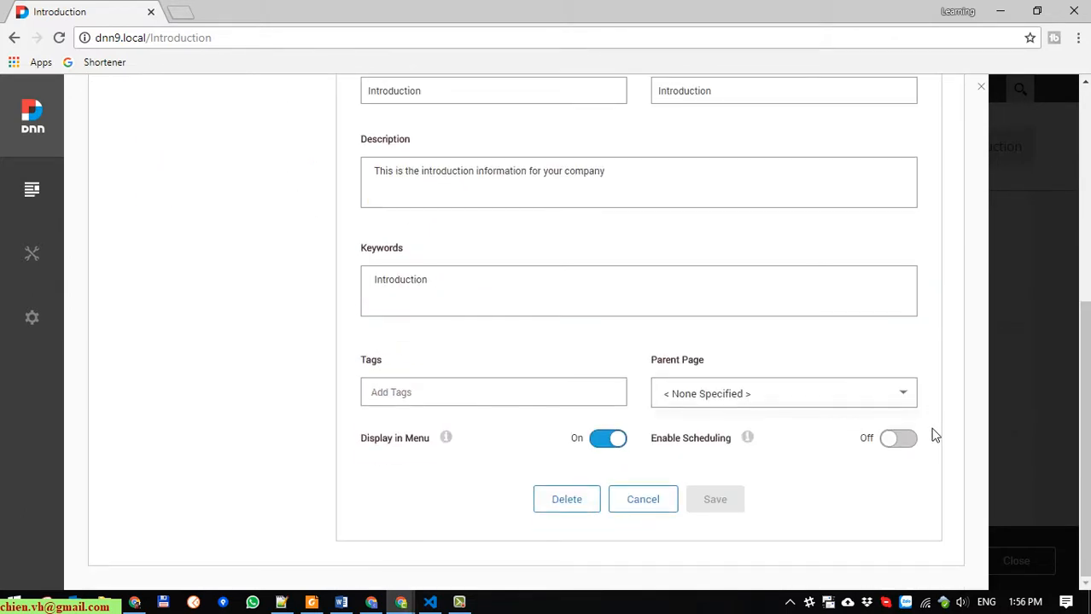
{"action": "scroll", "coordinate": [935, 435], "scroll_direction": "up", "scroll_amount": 3}
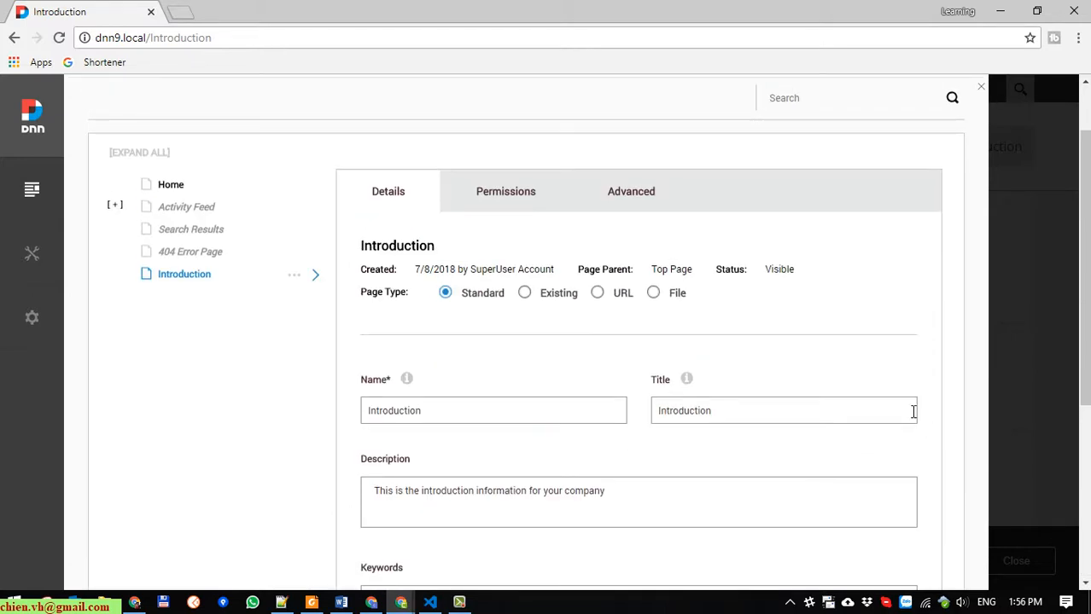
Step: Grant the All Users role View permission on the Introduction page and save the change
{"action": "left_click", "coordinate": [506, 193]}
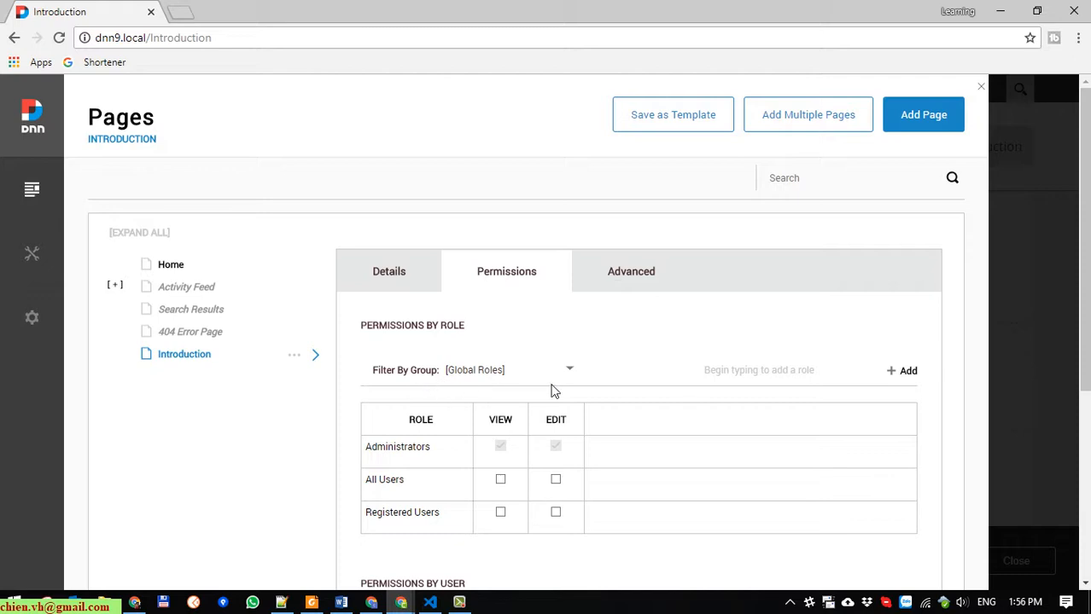
{"action": "scroll", "coordinate": [662, 386], "scroll_direction": "down", "scroll_amount": 1}
{"action": "scroll", "coordinate": [667, 397], "scroll_direction": "down", "scroll_amount": 1}
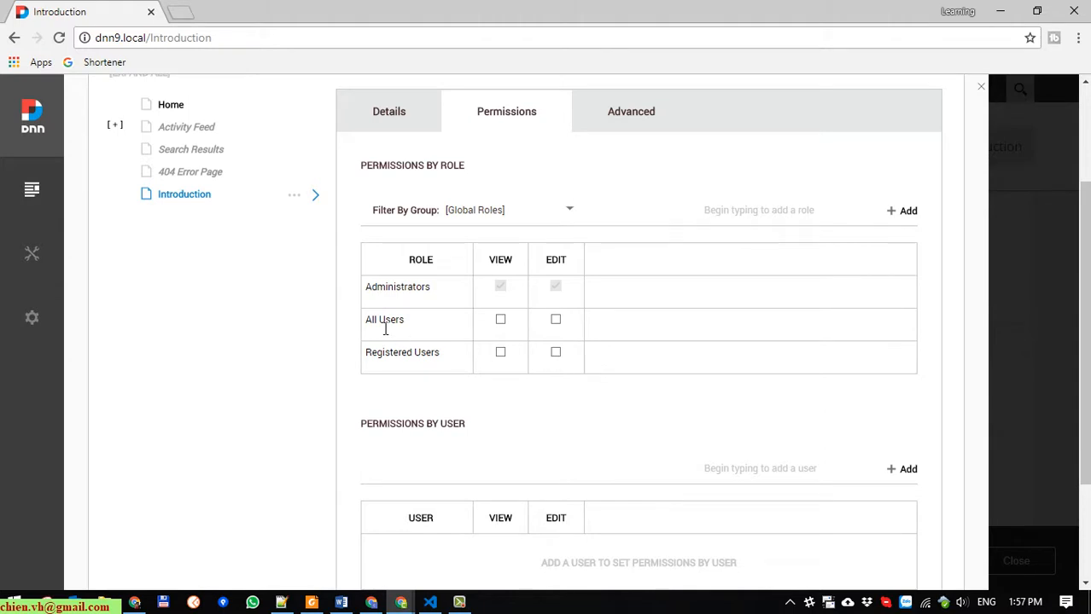
{"action": "left_click_drag", "start_coordinate": [368, 331], "coordinate": [419, 324]}
{"action": "left_click", "coordinate": [263, 353]}
{"action": "left_click", "coordinate": [501, 321]}
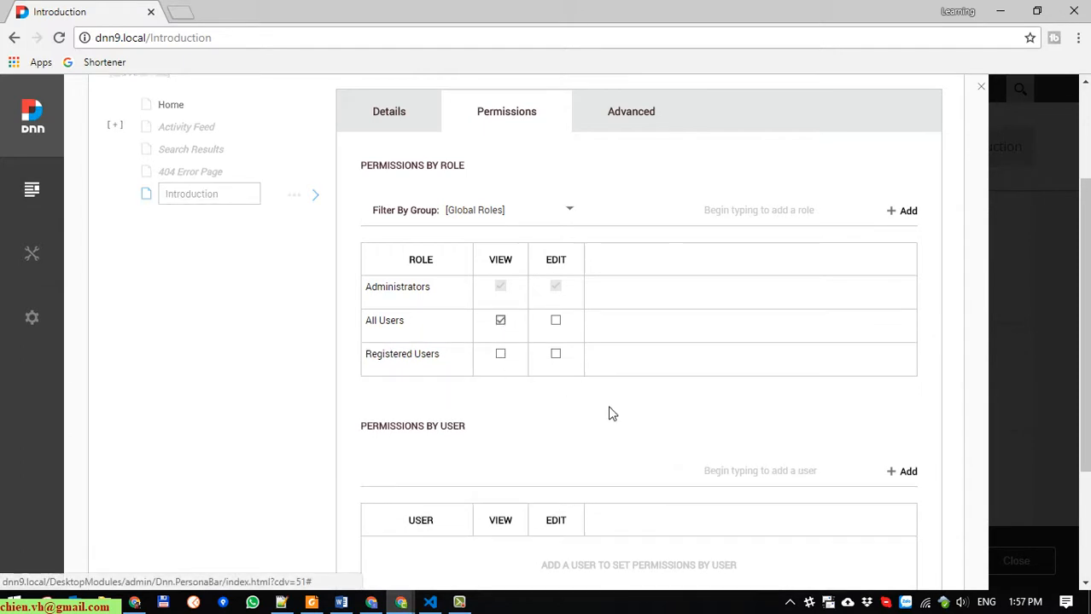
{"action": "scroll", "coordinate": [841, 342], "scroll_direction": "down", "scroll_amount": 2}
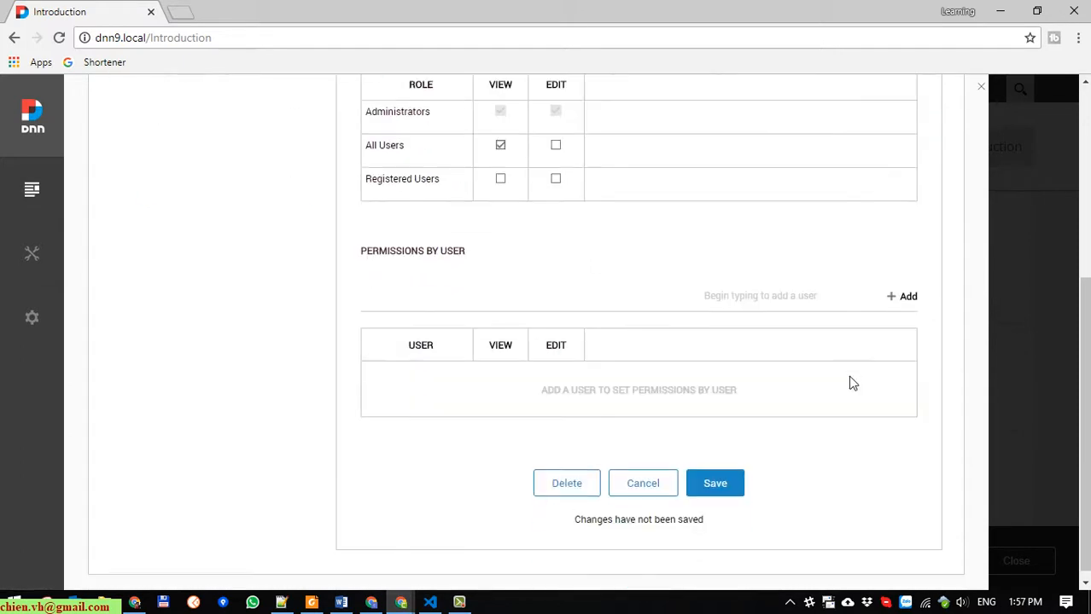
{"action": "left_click", "coordinate": [735, 480]}
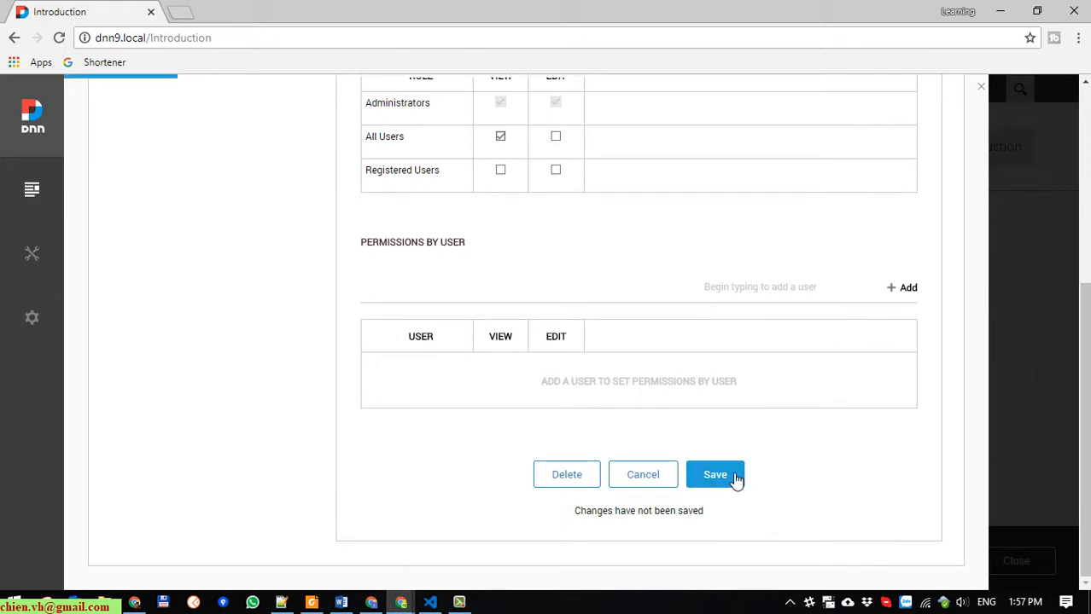
Step: Refresh the public site in the incognito window, visit the Introduction page and check its address
{"action": "left_click", "coordinate": [402, 602]}
{"action": "left_click", "coordinate": [486, 541]}
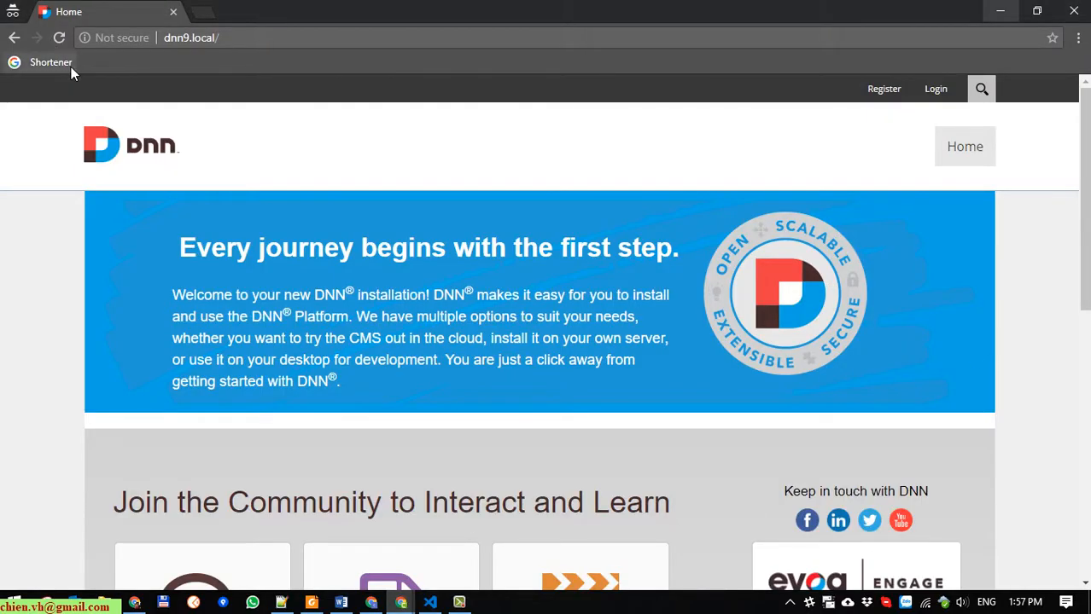
{"action": "left_click", "coordinate": [59, 38]}
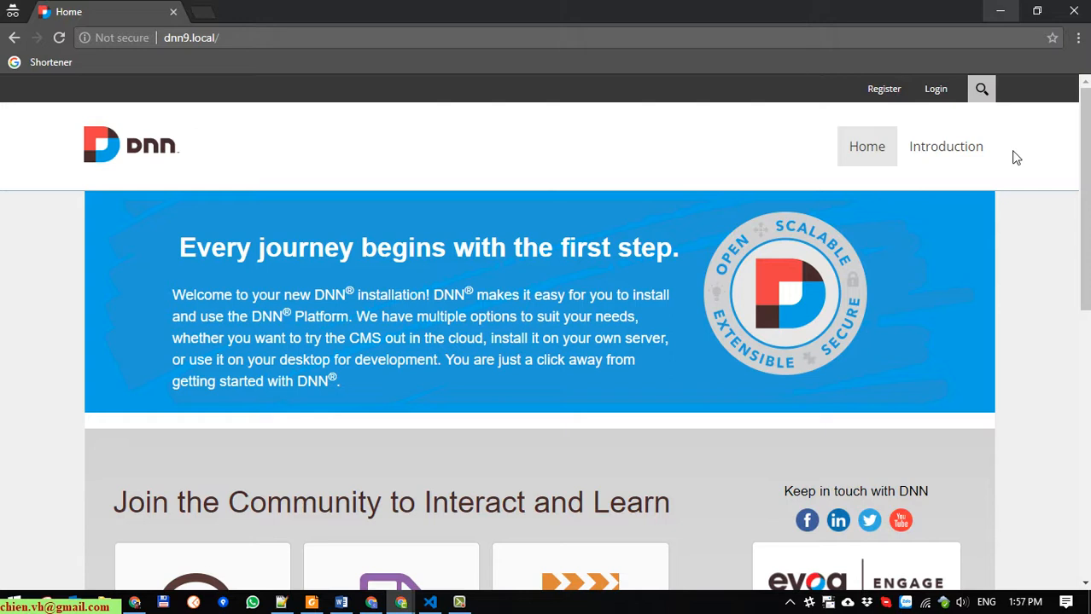
{"action": "left_click", "coordinate": [946, 147]}
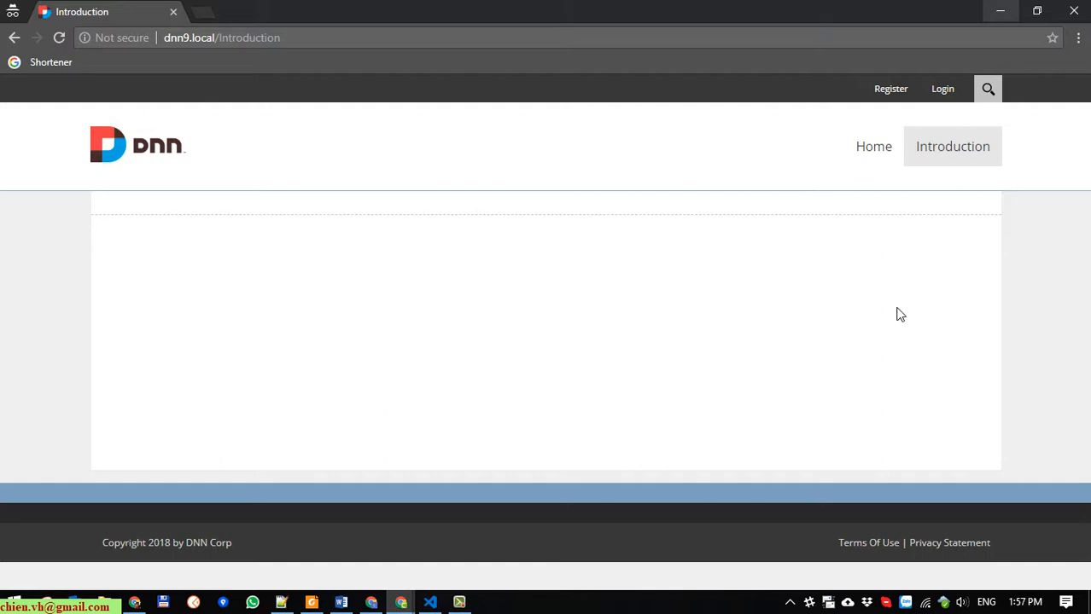
{"action": "left_click_drag", "start_coordinate": [305, 44], "coordinate": [202, 38]}
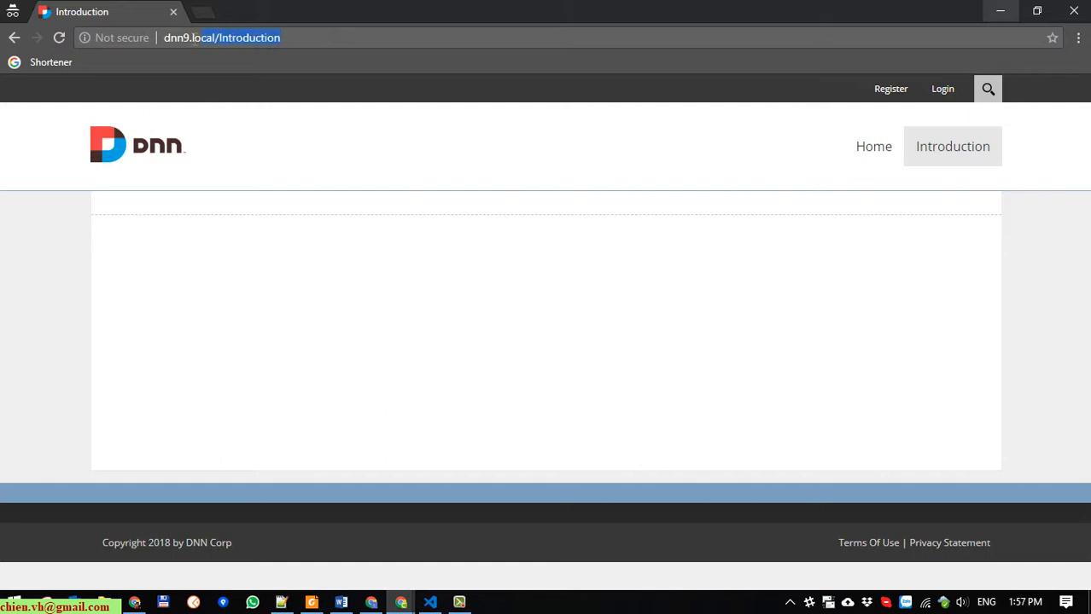
{"action": "left_click", "coordinate": [186, 213]}
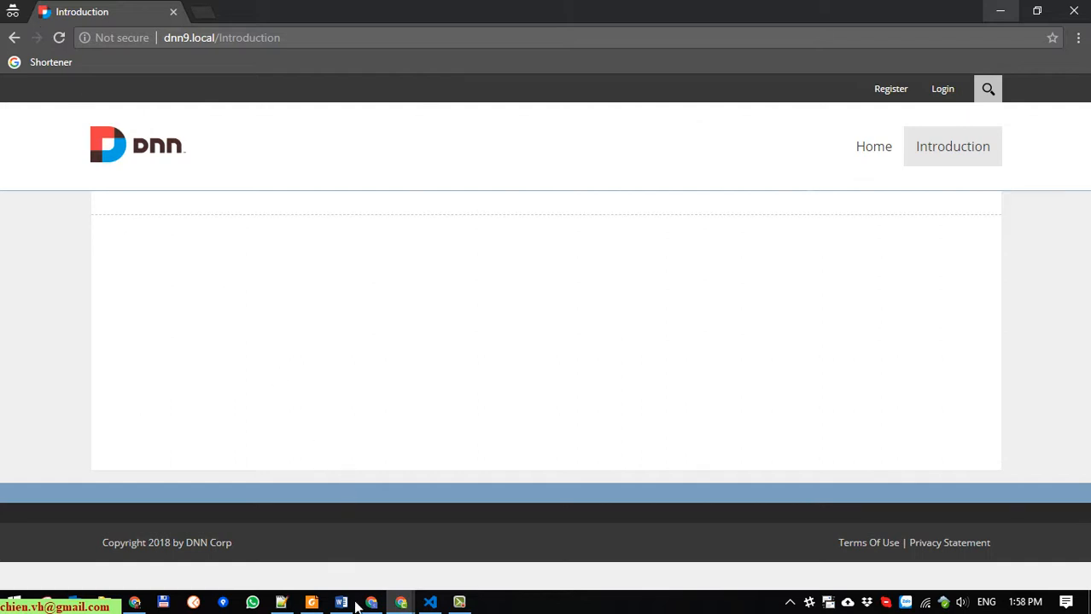
Step: Return to the signed-in window, review the Introduction page's details, close the page settings and reload the page
{"action": "mouse_move", "coordinate": [404, 608]}
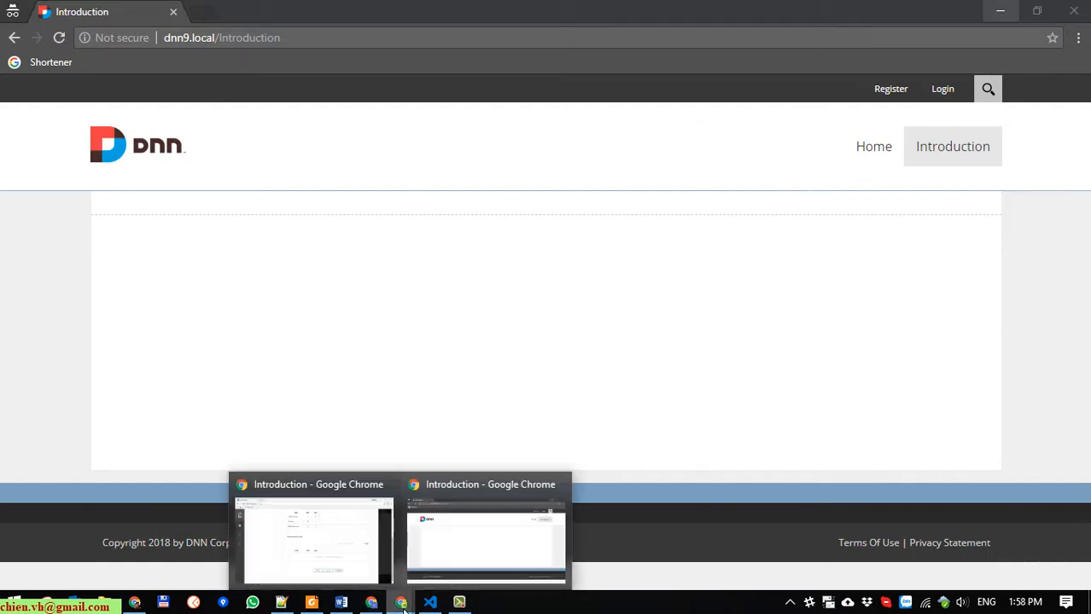
{"action": "left_click", "coordinate": [350, 539]}
{"action": "scroll", "coordinate": [663, 524], "scroll_direction": "up", "scroll_amount": 4}
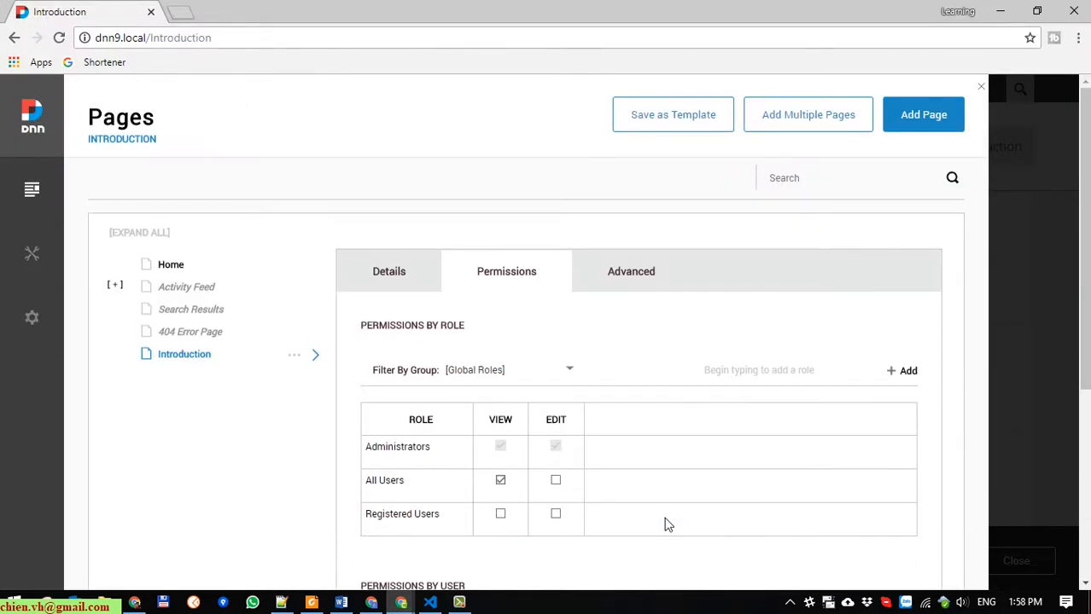
{"action": "left_click", "coordinate": [178, 358]}
{"action": "scroll", "coordinate": [633, 356], "scroll_direction": "down", "scroll_amount": 5}
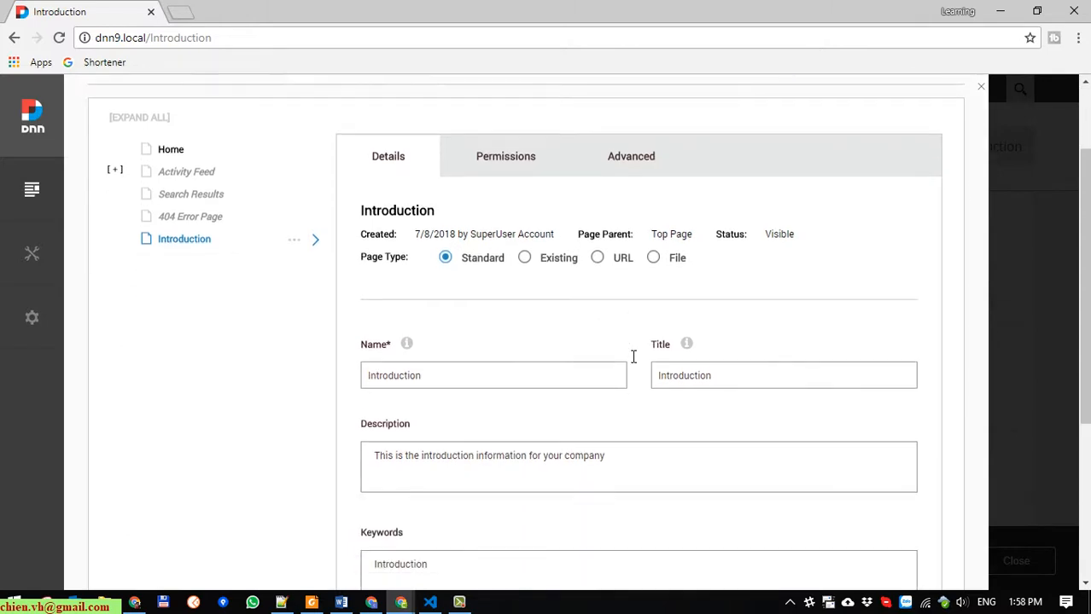
{"action": "left_click_drag", "start_coordinate": [1084, 339], "coordinate": [1083, 167]}
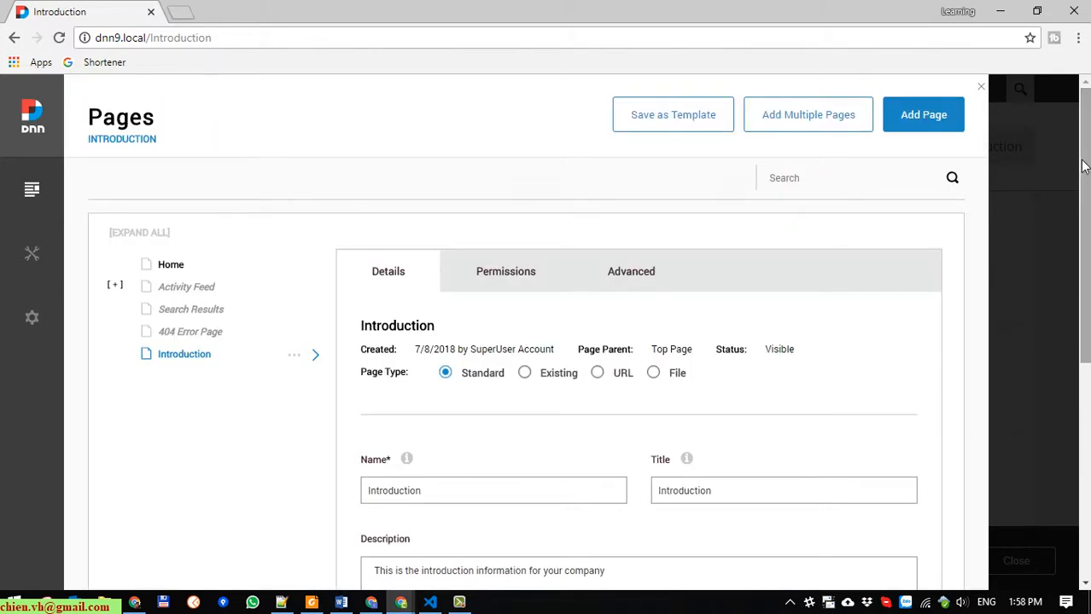
{"action": "left_click", "coordinate": [980, 87]}
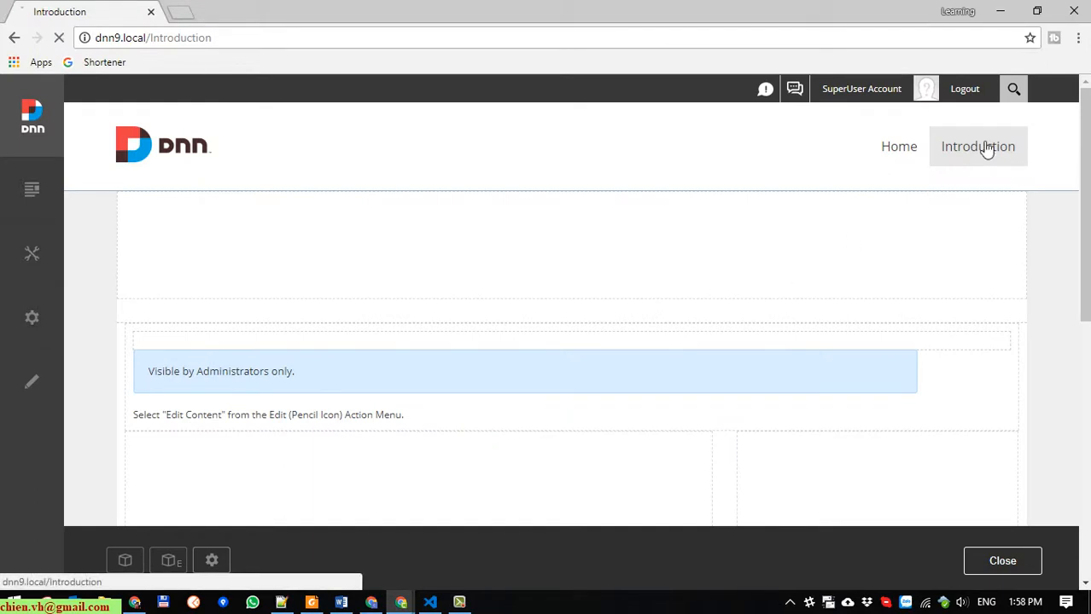
{"action": "left_click", "coordinate": [984, 147]}
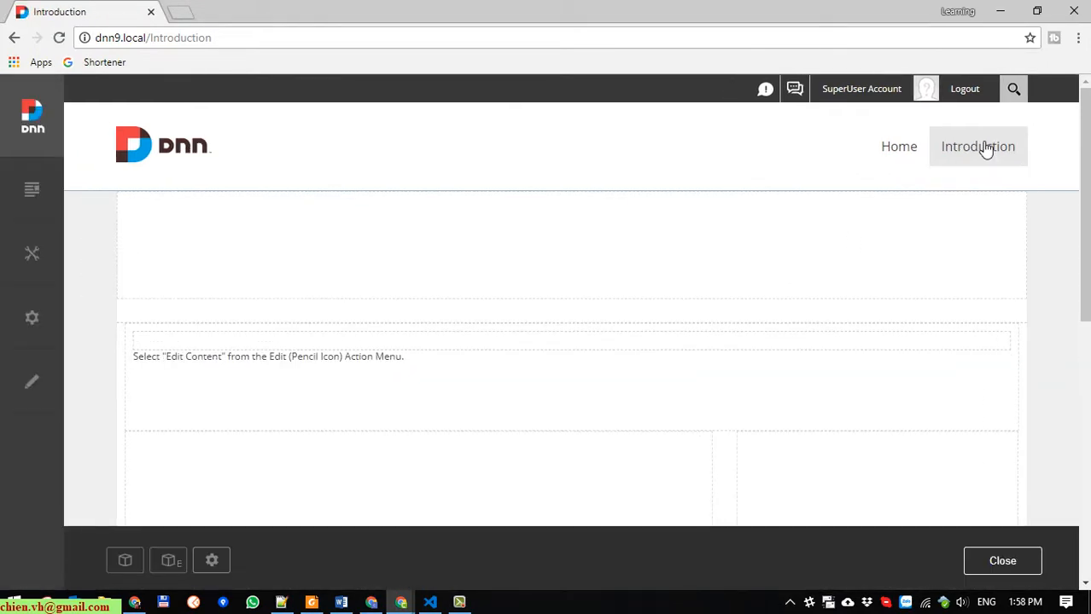
Step: Open the content editor of the Introduction page's existing HTML module, enlarge it, and close it without adding content
{"action": "mouse_move", "coordinate": [139, 397]}
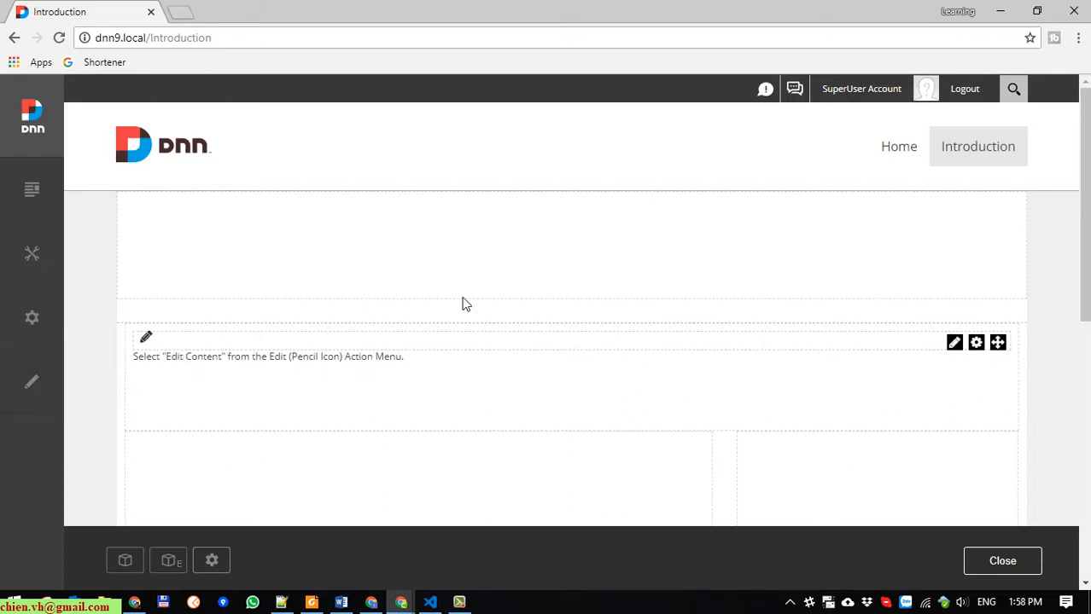
{"action": "mouse_move", "coordinate": [959, 350]}
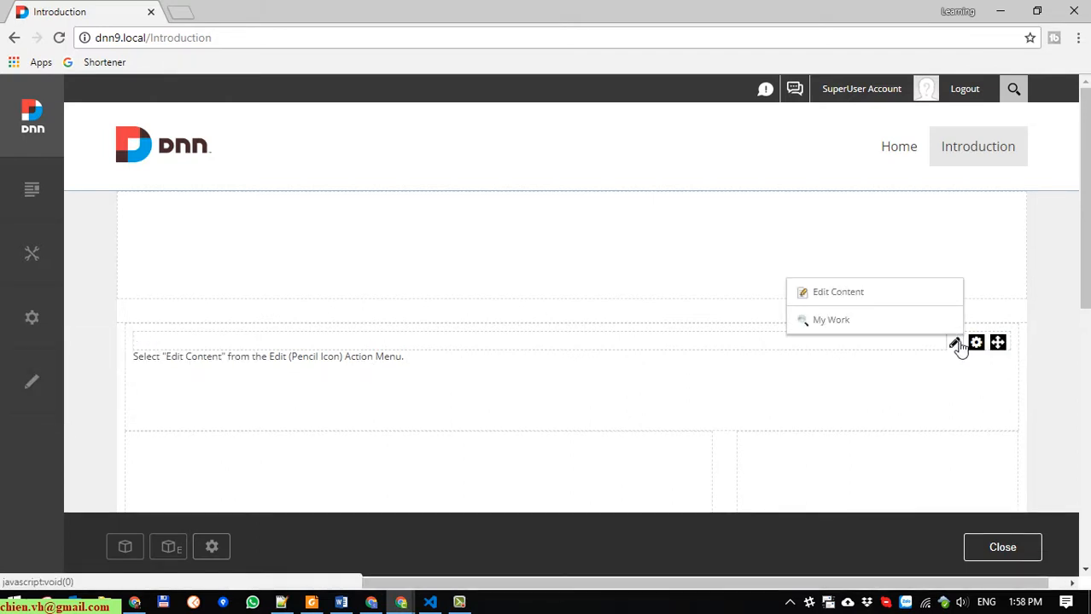
{"action": "left_click", "coordinate": [865, 295]}
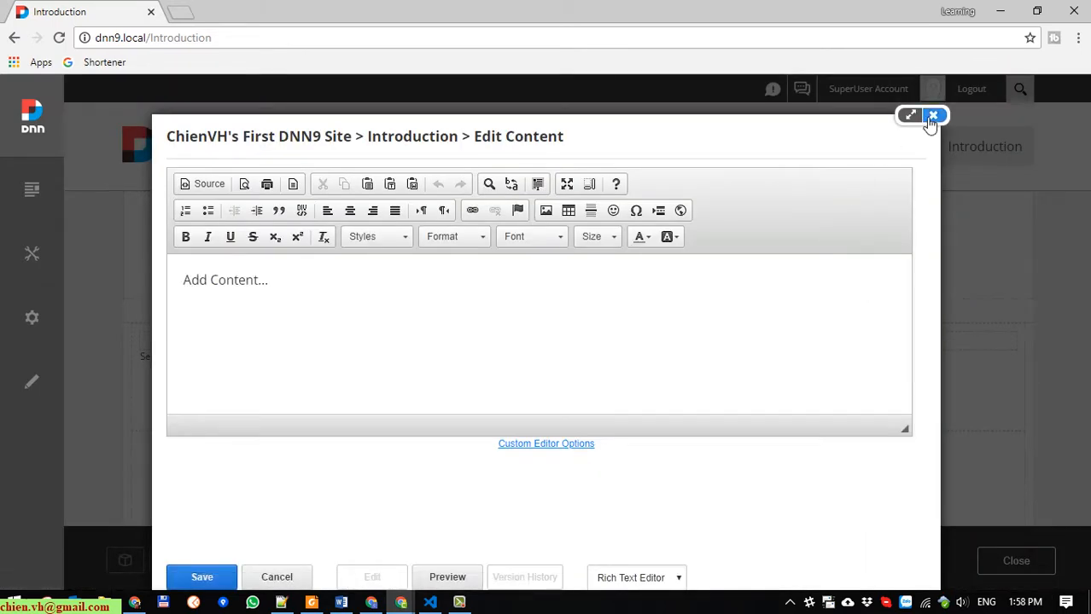
{"action": "left_click", "coordinate": [909, 115]}
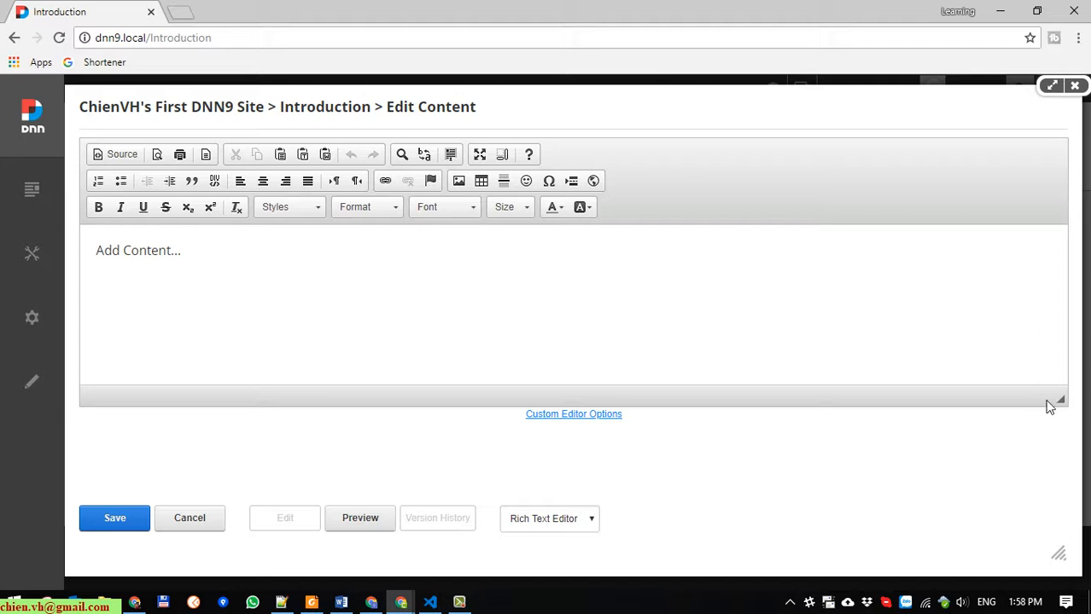
{"action": "mouse_move", "coordinate": [1062, 400]}
{"action": "left_mouse_down"}
{"action": "mouse_move", "coordinate": [1071, 502]}
{"action": "mouse_move", "coordinate": [1053, 409]}
{"action": "left_mouse_up"}
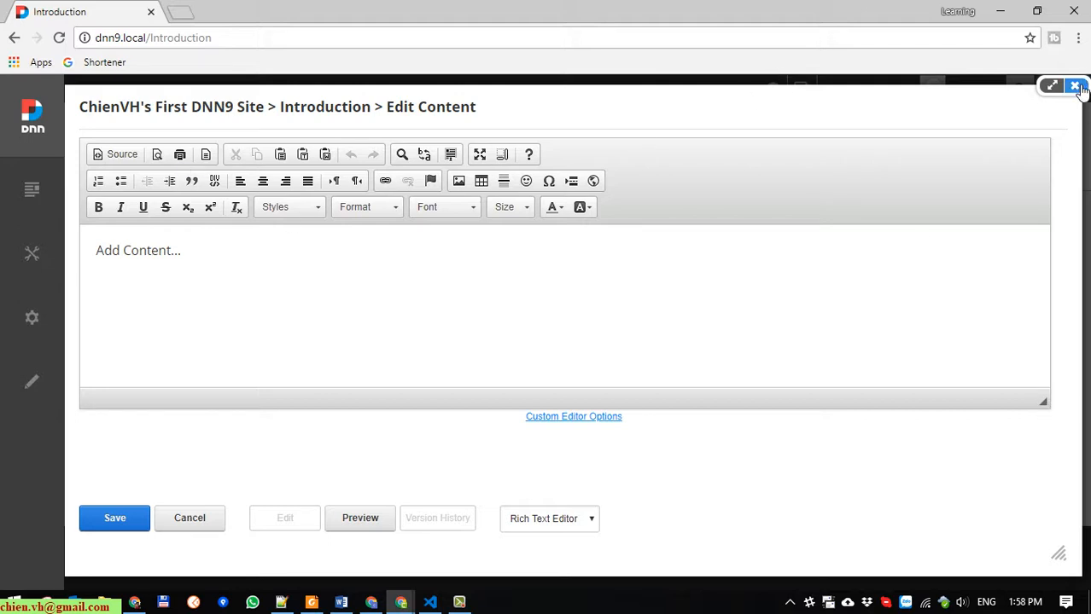
{"action": "left_click", "coordinate": [1077, 87]}
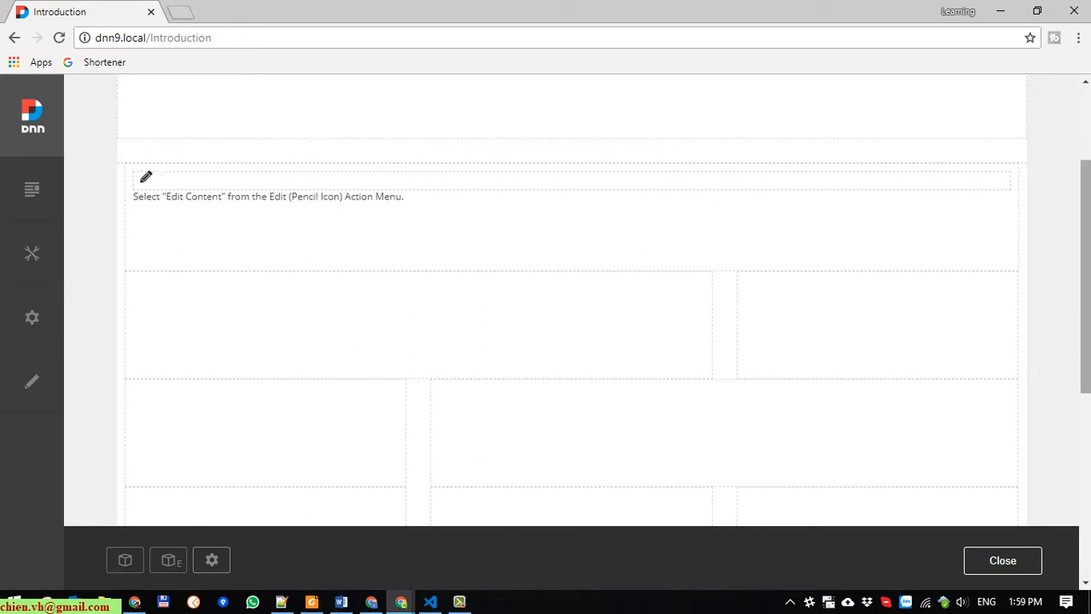
Step: Examine the arrangement of the empty content panes below the HTML module on the Introduction page
{"action": "scroll", "coordinate": [810, 256], "scroll_direction": "down", "scroll_amount": 2}
{"action": "scroll", "coordinate": [681, 253], "scroll_direction": "up", "scroll_amount": 1}
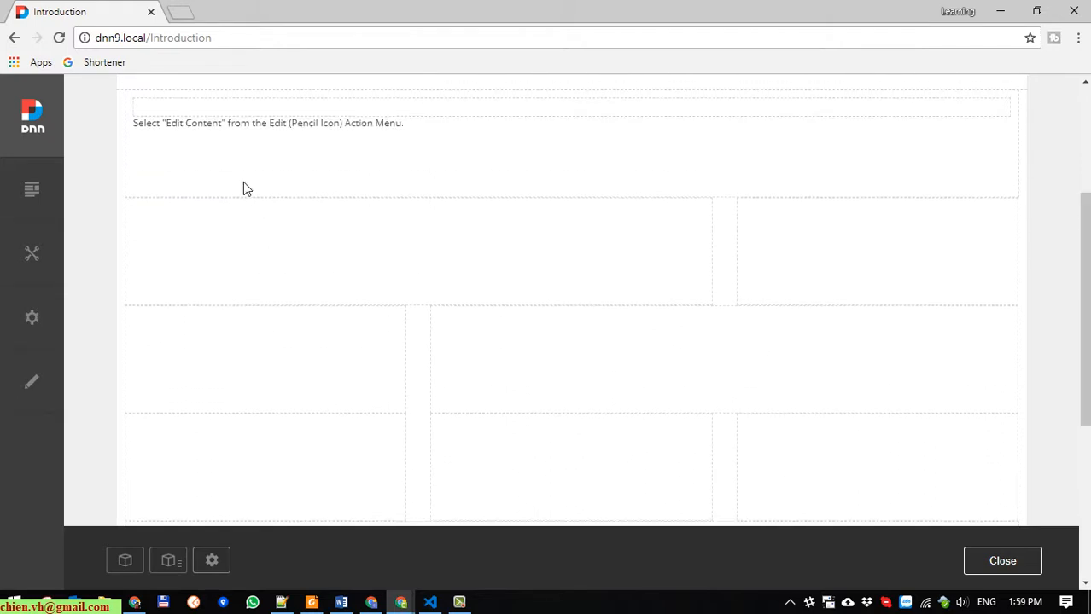
{"action": "scroll", "coordinate": [538, 245], "scroll_direction": "up", "scroll_amount": 1}
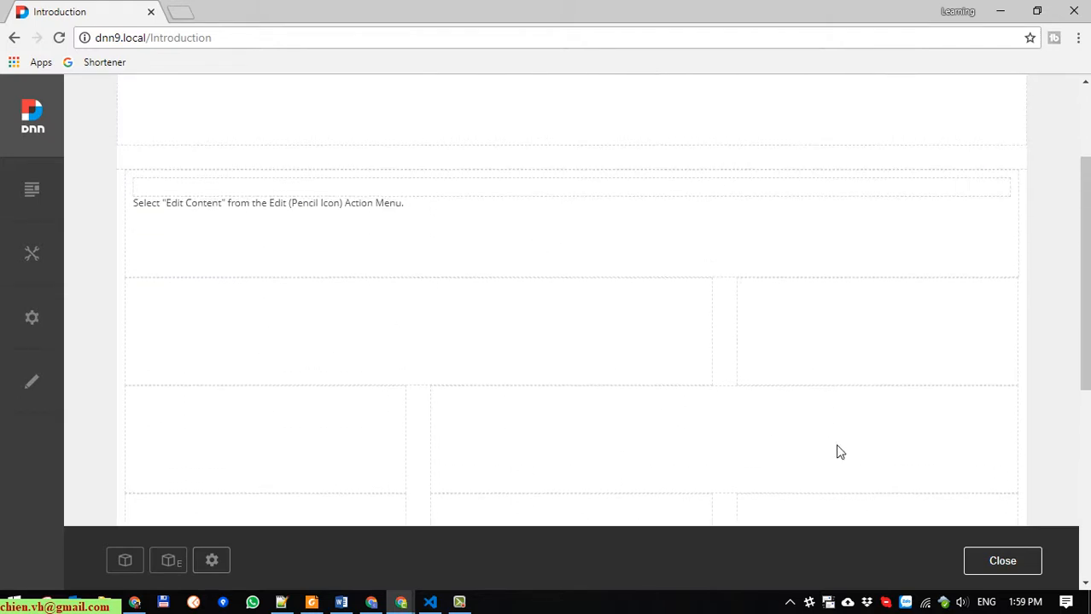
{"action": "scroll", "coordinate": [313, 465], "scroll_direction": "down", "scroll_amount": 2}
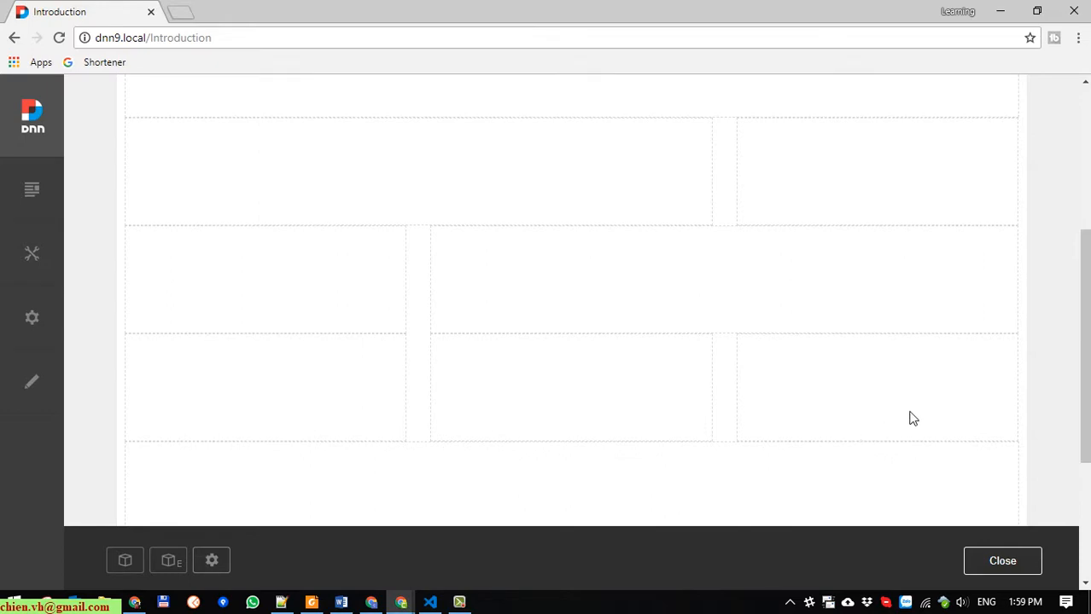
{"action": "mouse_move", "coordinate": [1085, 324]}
{"action": "left_mouse_down"}
{"action": "mouse_move", "coordinate": [1086, 396]}
{"action": "mouse_move", "coordinate": [1085, 309]}
{"action": "mouse_move", "coordinate": [1086, 436]}
{"action": "mouse_move", "coordinate": [1085, 188]}
{"action": "mouse_move", "coordinate": [1085, 252]}
{"action": "left_mouse_up"}
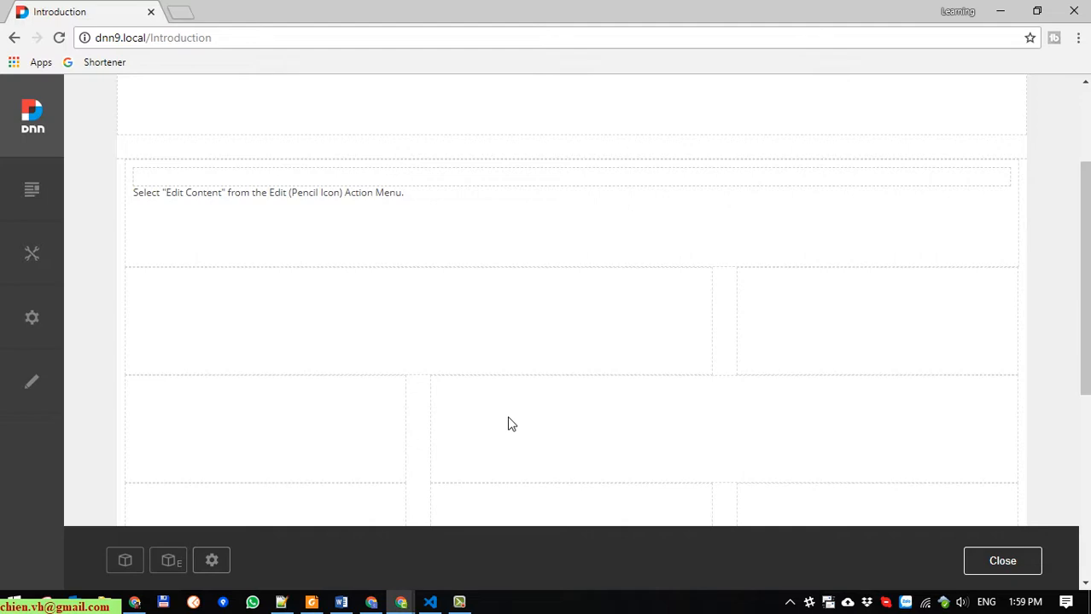
Step: Open the Introduction page HTML module's content editor, enlarge its window and clear the placeholder text "Add Content..."
{"action": "scroll", "coordinate": [523, 406], "scroll_direction": "up", "scroll_amount": 1}
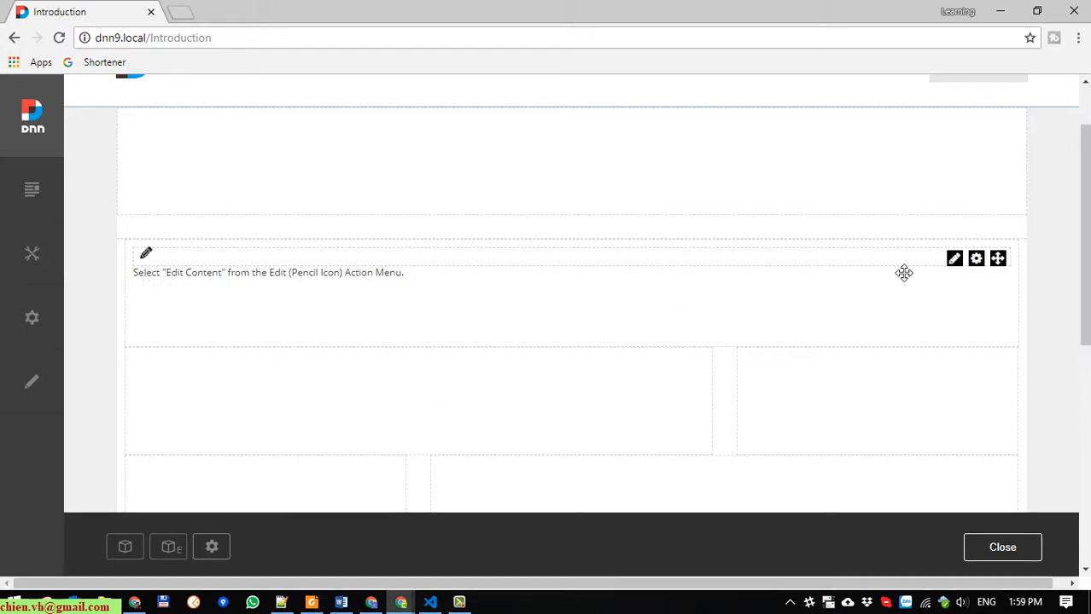
{"action": "mouse_move", "coordinate": [956, 262]}
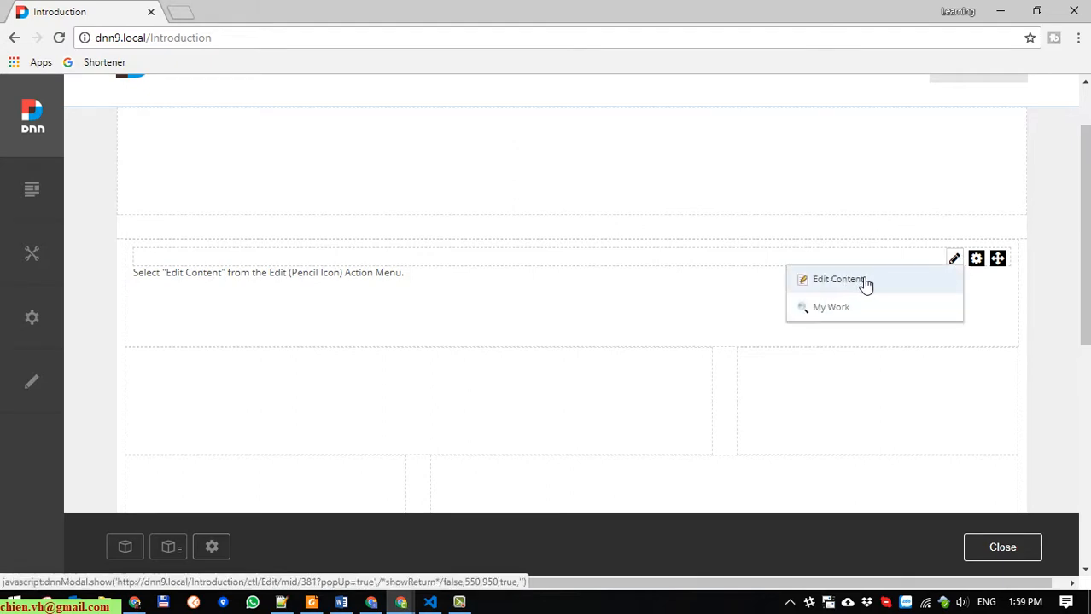
{"action": "left_click", "coordinate": [861, 282]}
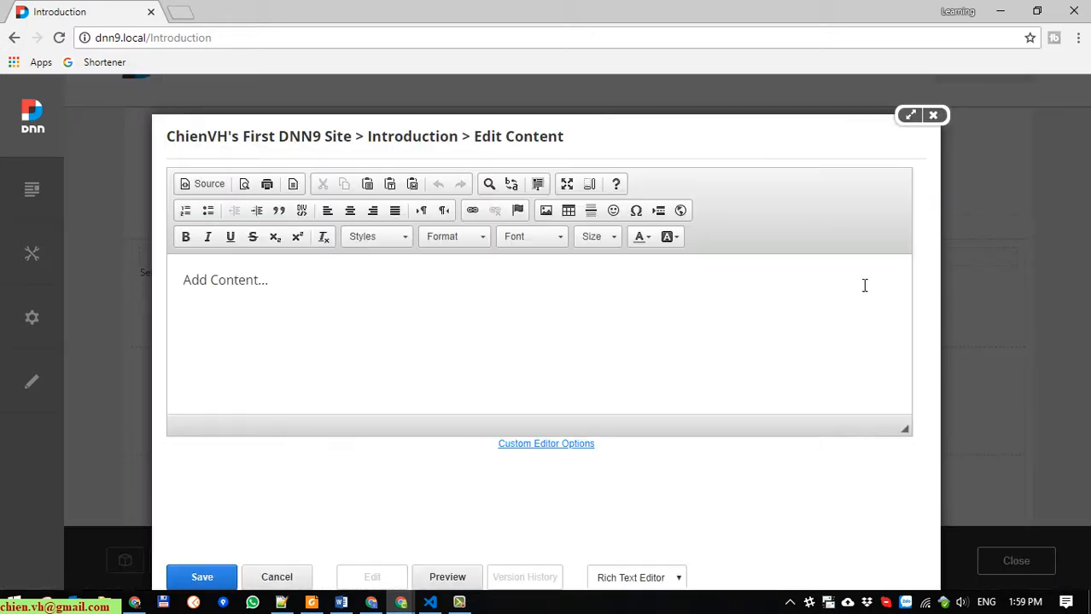
{"action": "left_click", "coordinate": [910, 115]}
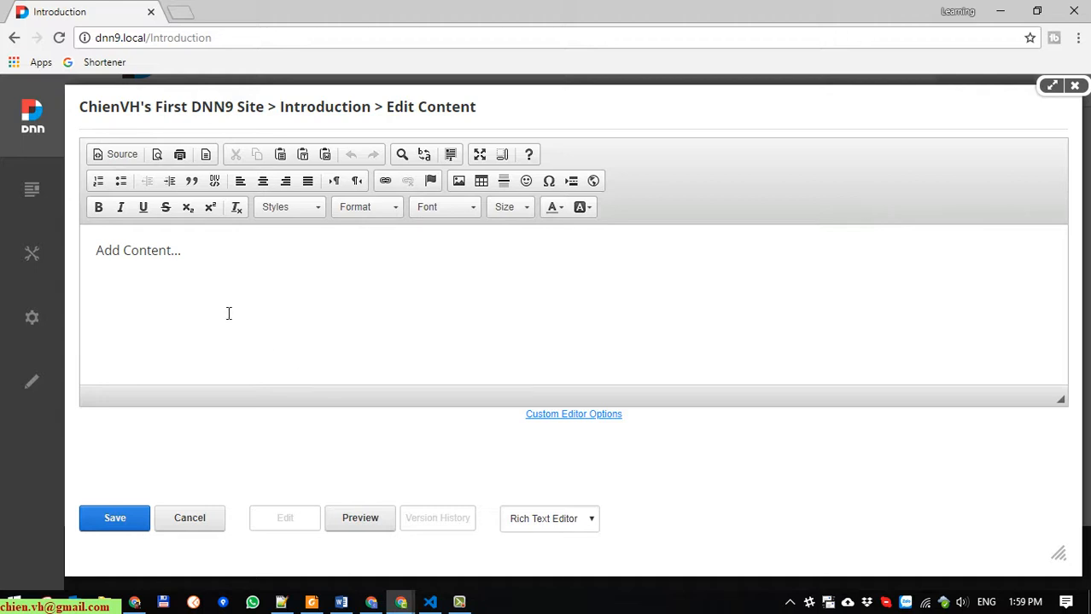
{"action": "left_click", "coordinate": [252, 271]}
{"action": "key", "text": "ctrl+a"}
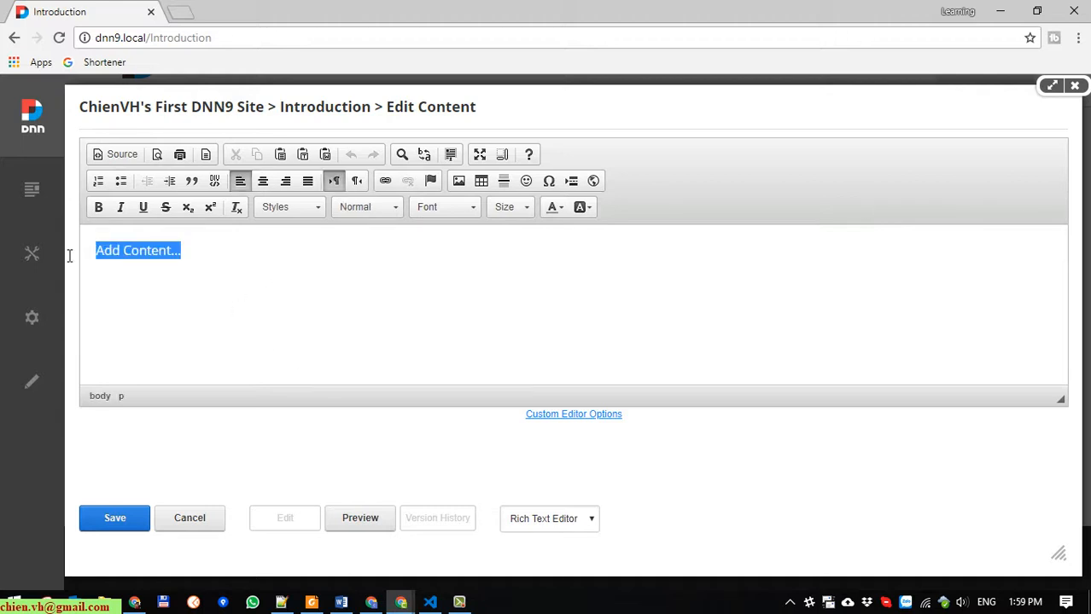
{"action": "mouse_move", "coordinate": [60, 255]}
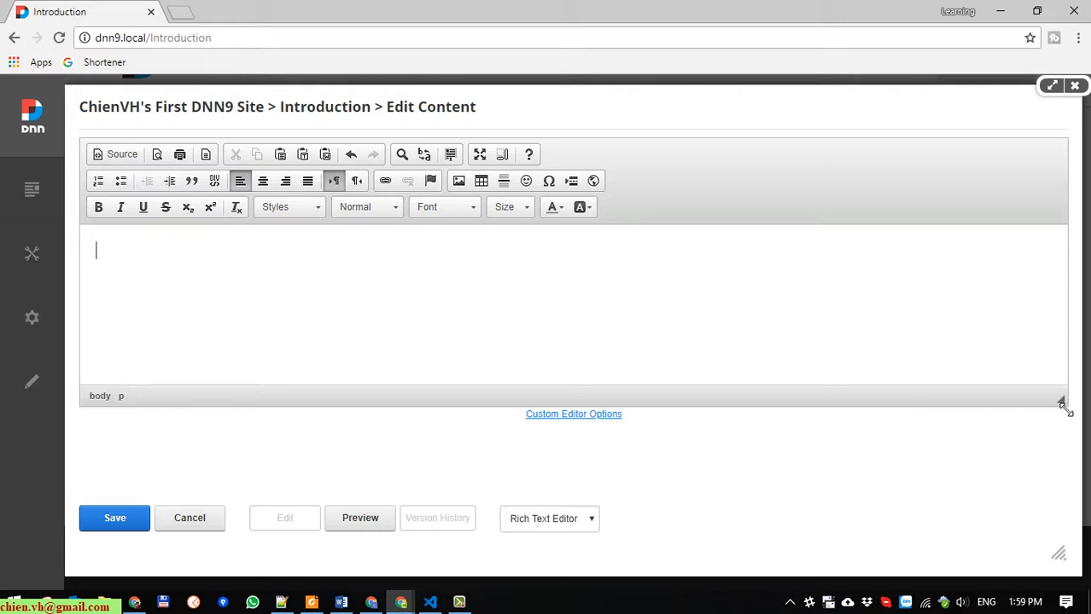
Step: Make the editing area taller, try the Basic Text Box editor and switch back to the Rich Text Editor
{"action": "left_click_drag", "start_coordinate": [1062, 405], "coordinate": [1058, 518]}
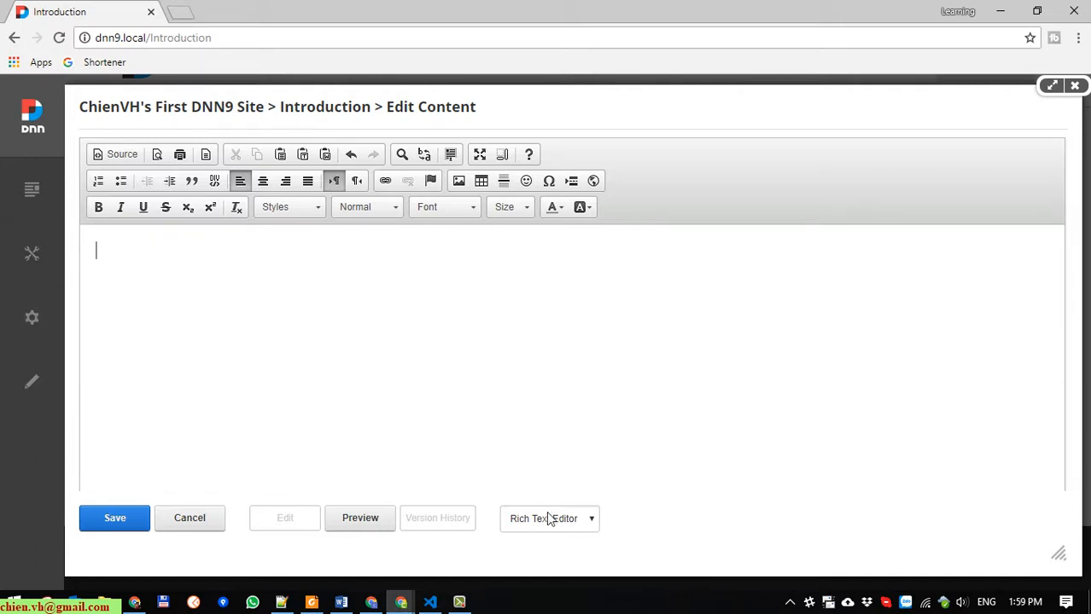
{"action": "left_click", "coordinate": [589, 520]}
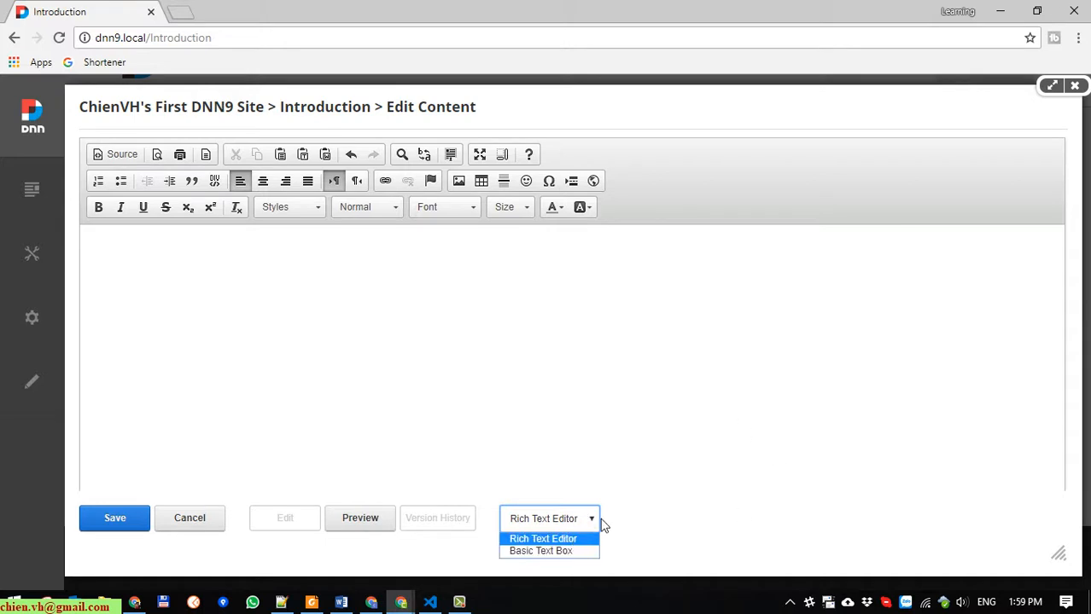
{"action": "left_click", "coordinate": [565, 552]}
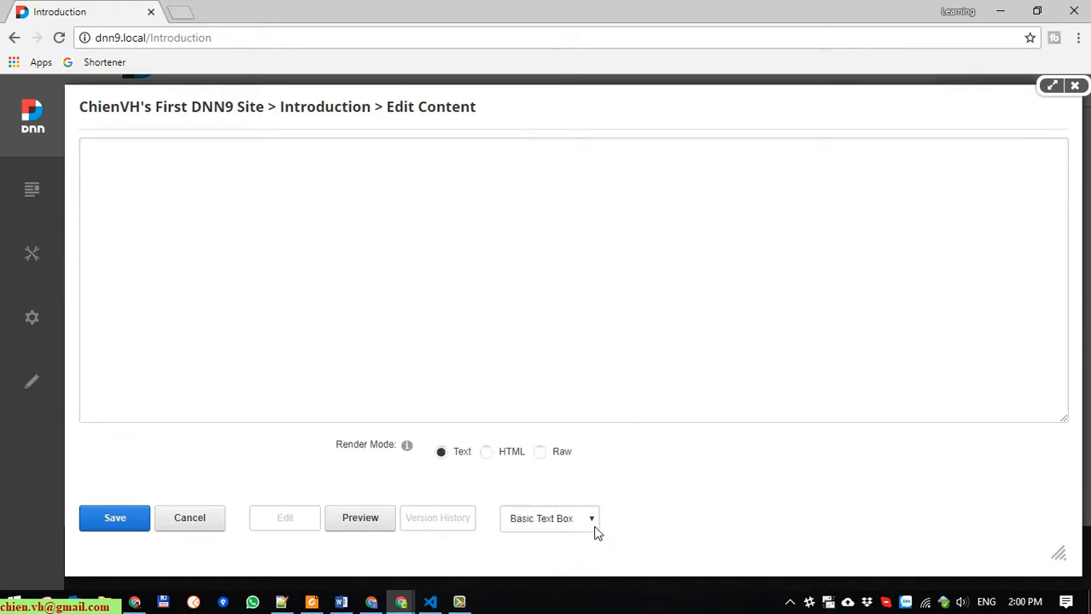
{"action": "left_click", "coordinate": [592, 520]}
{"action": "left_click", "coordinate": [584, 541]}
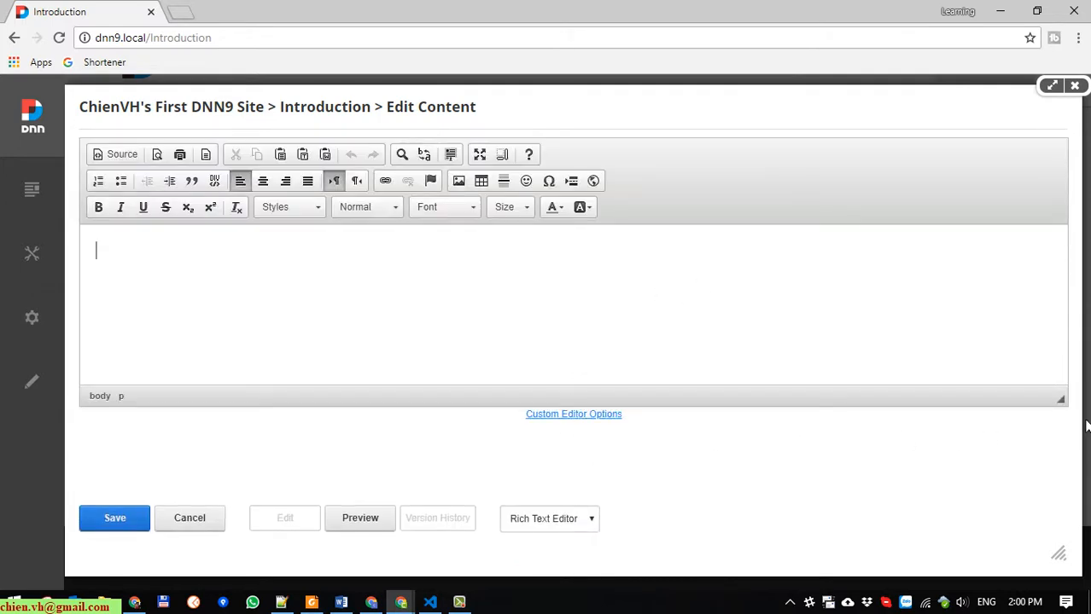
Step: Make the rich text editing area slightly taller and open lipsum.com in a new browser tab
{"action": "left_click_drag", "start_coordinate": [1062, 402], "coordinate": [1062, 445]}
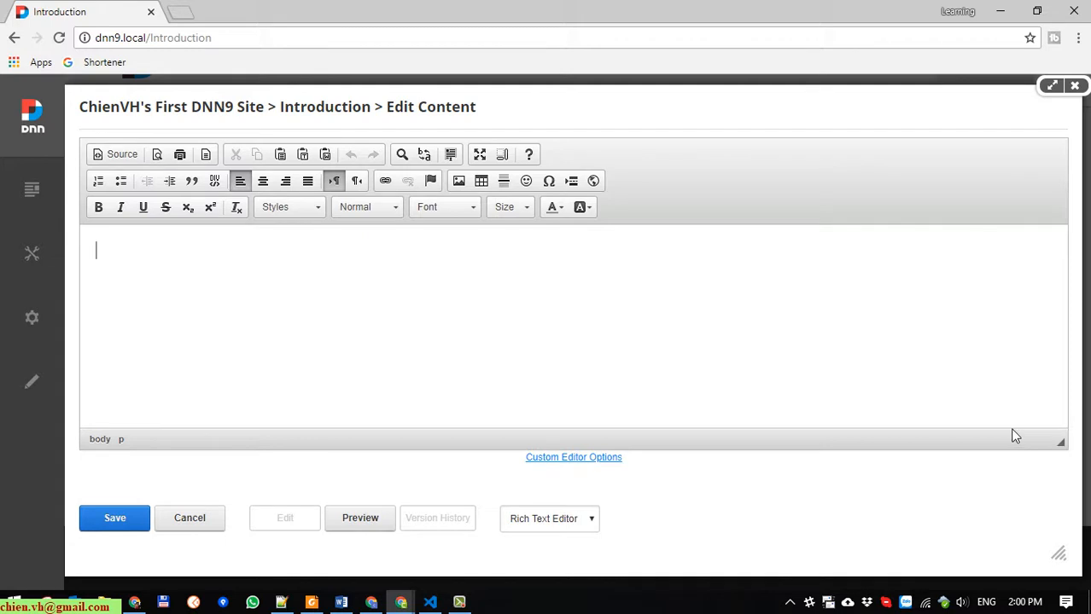
{"action": "left_click", "coordinate": [180, 14]}
{"action": "type", "text": "l"}
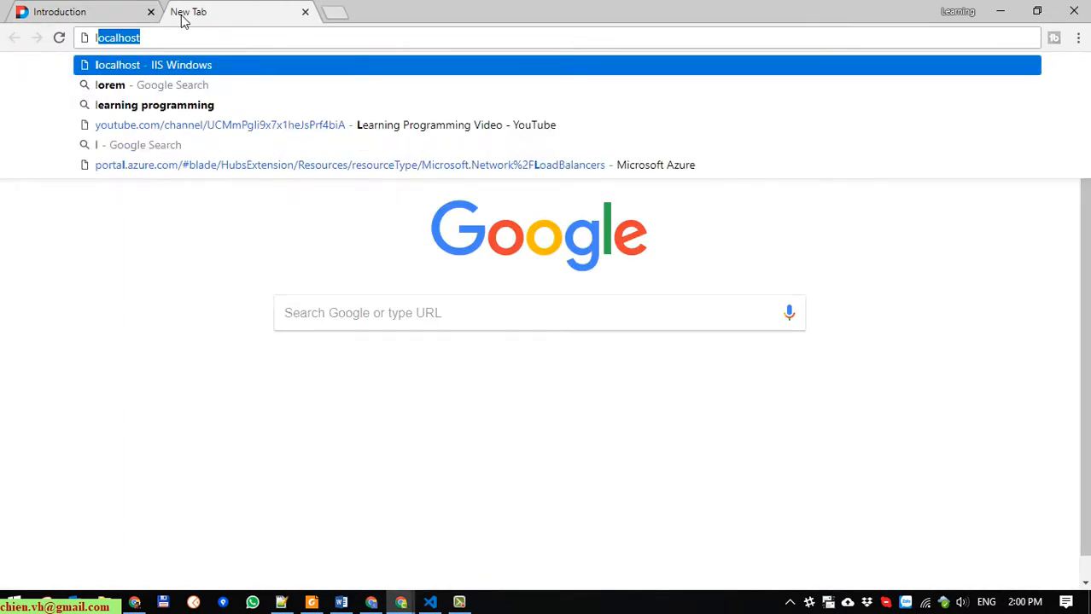
{"action": "type", "text": "ore"}
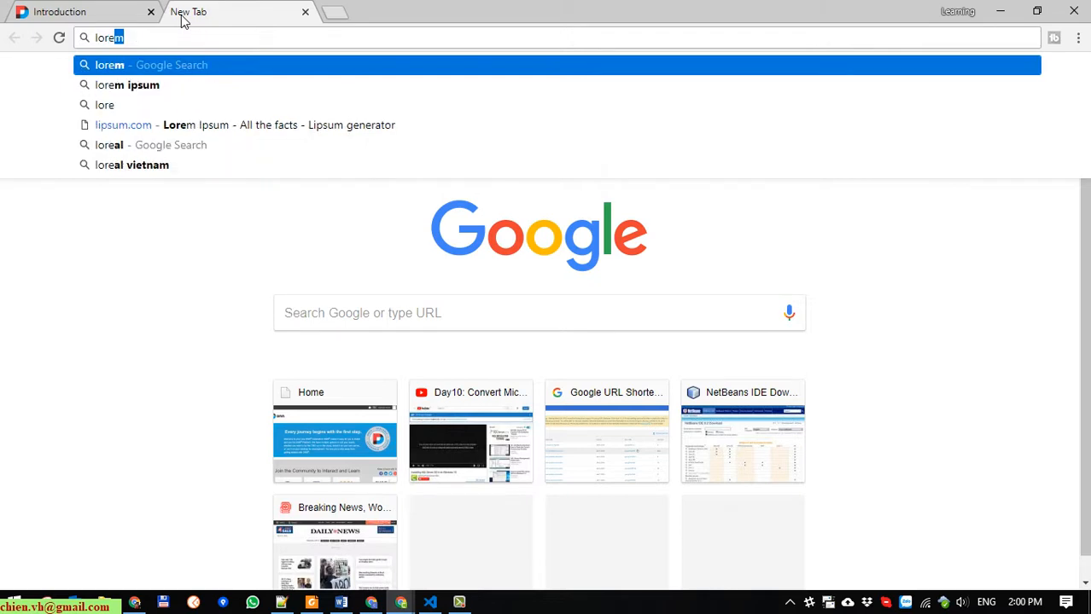
{"action": "left_click", "coordinate": [143, 127]}
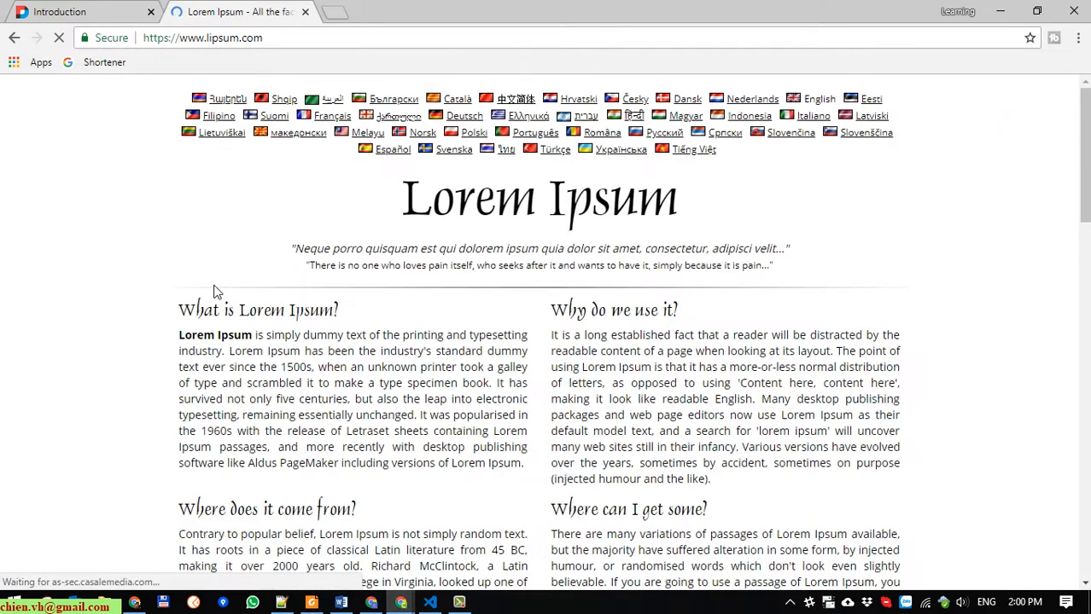
Step: Copy the "What is Lorem Ipsum?" heading together with its paragraph from lipsum.com
{"action": "scroll", "coordinate": [189, 350], "scroll_direction": "down", "scroll_amount": 2}
{"action": "left_click_drag", "start_coordinate": [179, 228], "coordinate": [525, 392]}
{"action": "key", "text": "ctrl+c"}
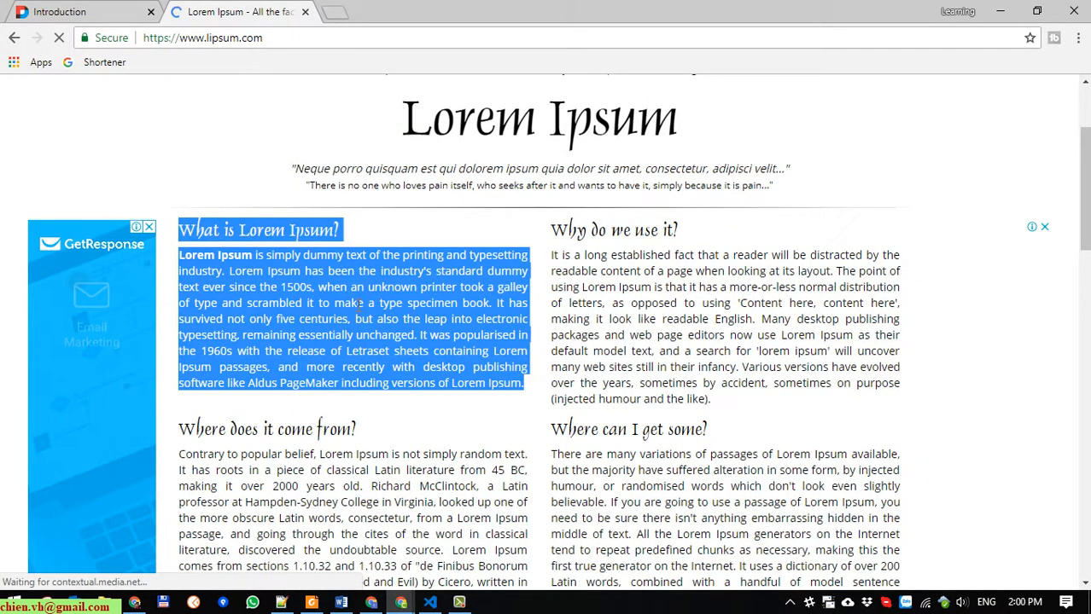
{"action": "right_click", "coordinate": [350, 297]}
{"action": "left_click", "coordinate": [375, 309]}
Step: Return to the Introduction page's editor, paste the copied text into the source view and switch back to the visual view
{"action": "left_click", "coordinate": [134, 8]}
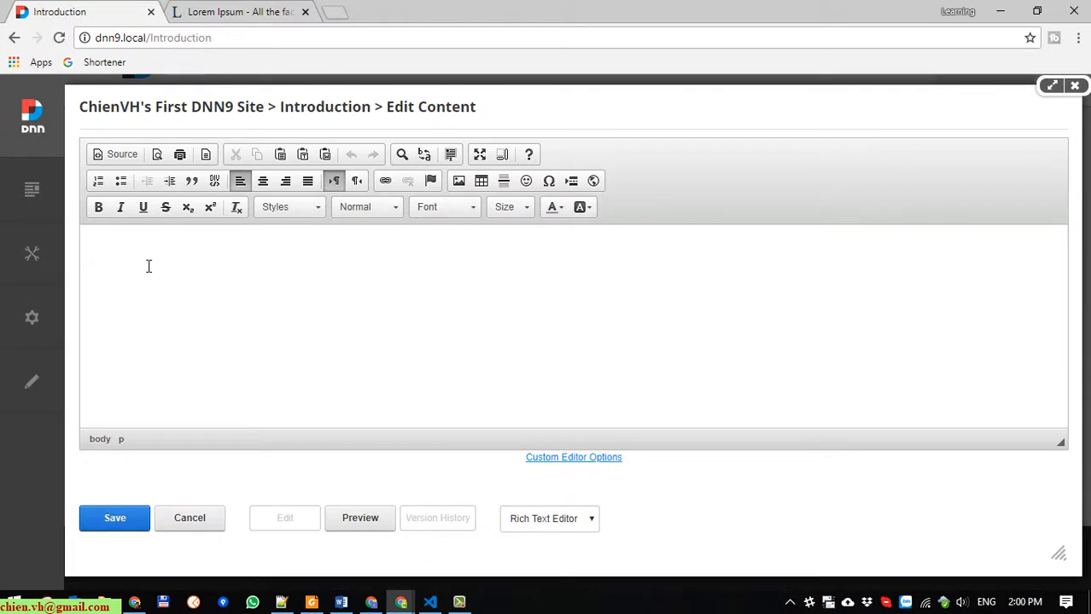
{"action": "left_click", "coordinate": [115, 154]}
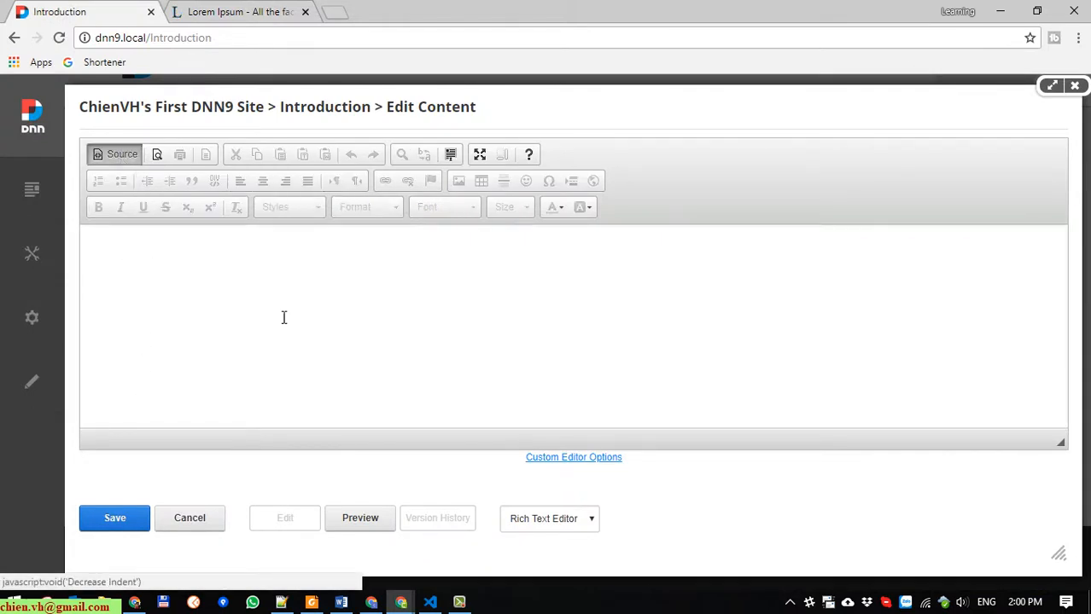
{"action": "right_click", "coordinate": [139, 260]}
{"action": "left_click", "coordinate": [200, 353]}
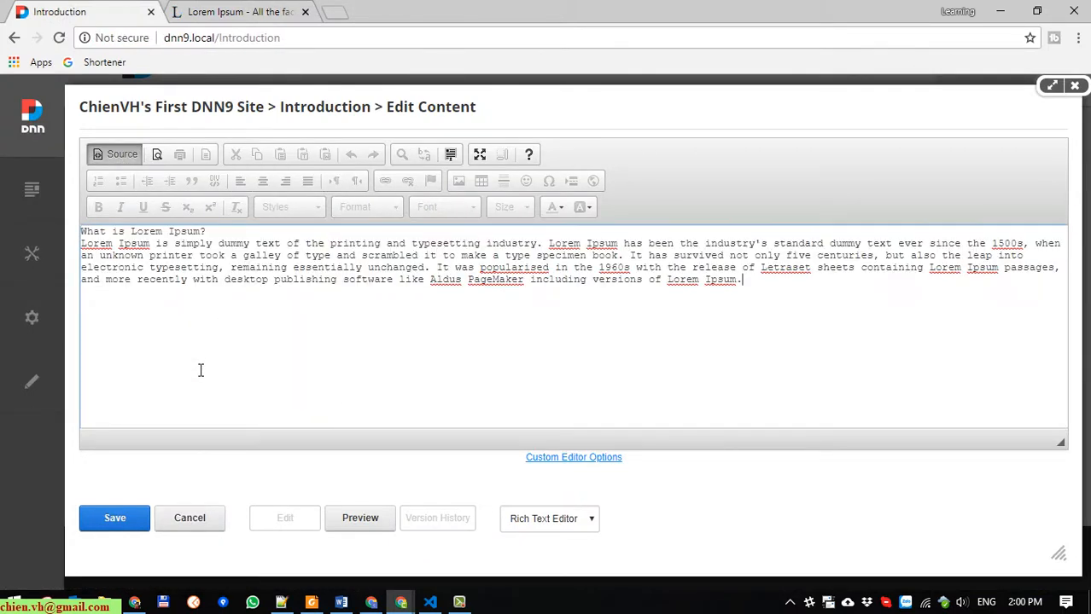
{"action": "left_click", "coordinate": [125, 155]}
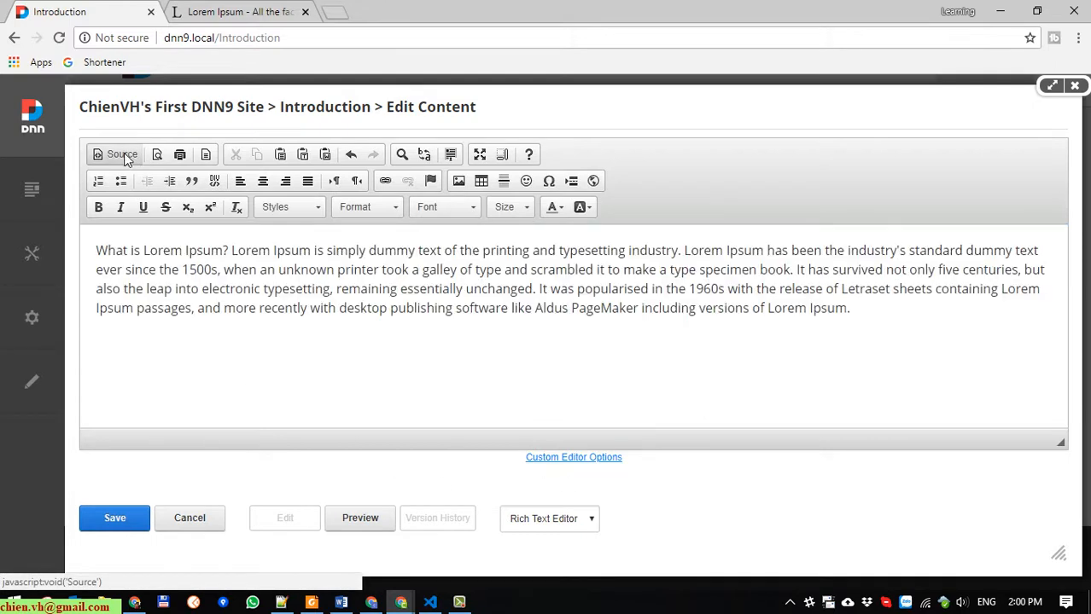
Step: Paste the copied section with its formatting below the plain paragraph and compare it with the original on lipsum.com
{"action": "left_click", "coordinate": [896, 330]}
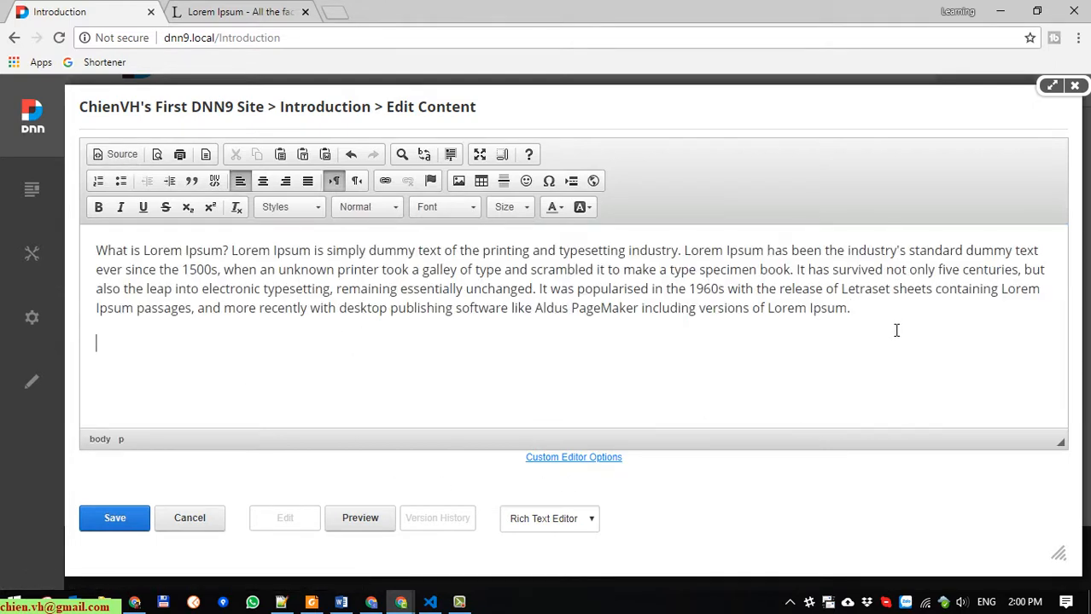
{"action": "key", "text": "ctrl+v"}
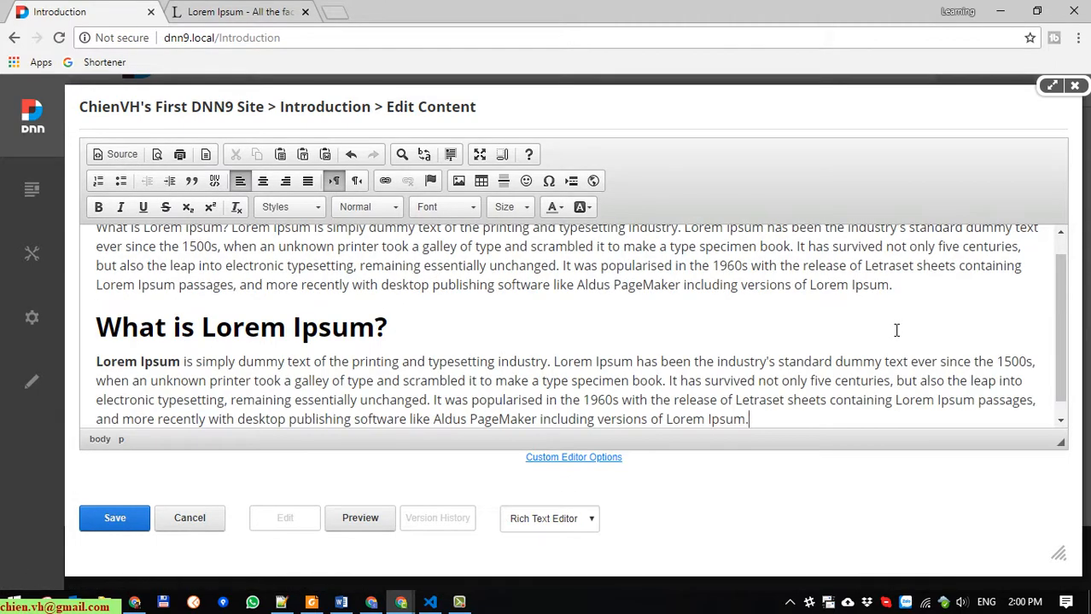
{"action": "scroll", "coordinate": [819, 376], "scroll_direction": "up", "scroll_amount": 1}
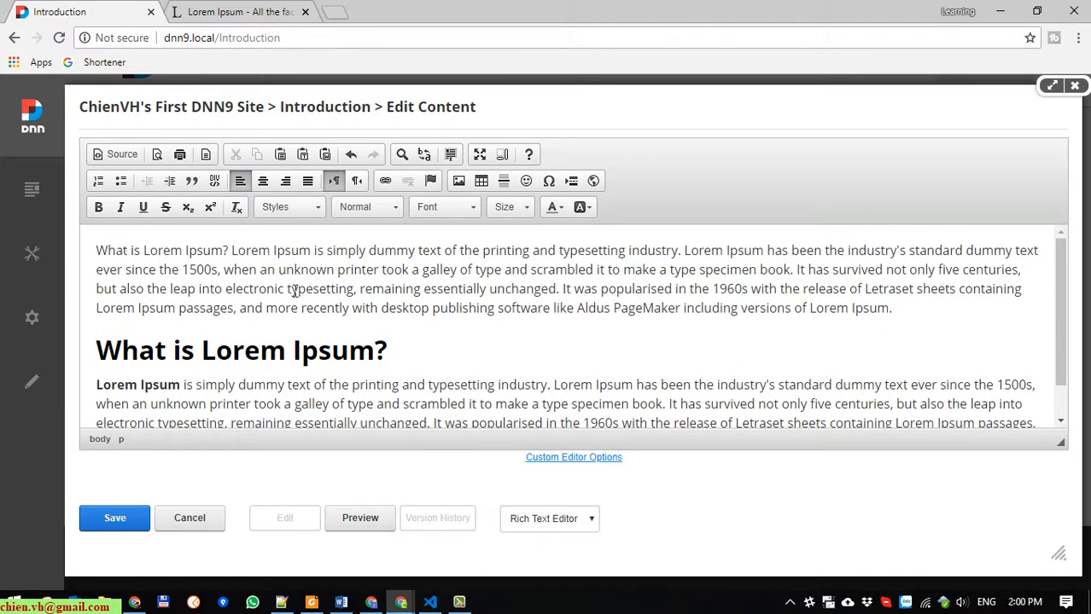
{"action": "scroll", "coordinate": [348, 403], "scroll_direction": "down", "scroll_amount": 1}
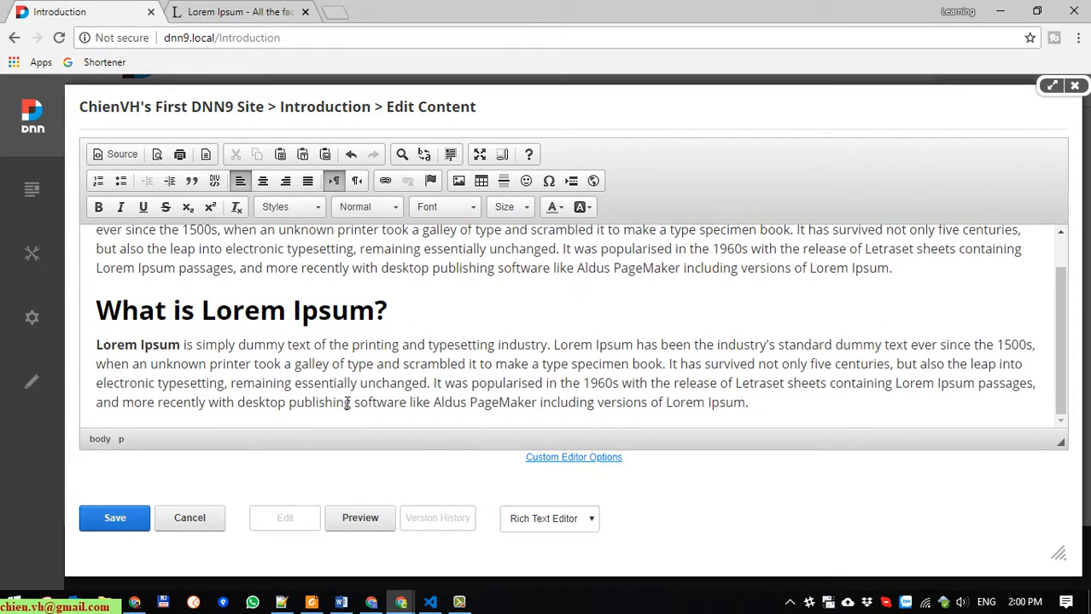
{"action": "left_click", "coordinate": [235, 12]}
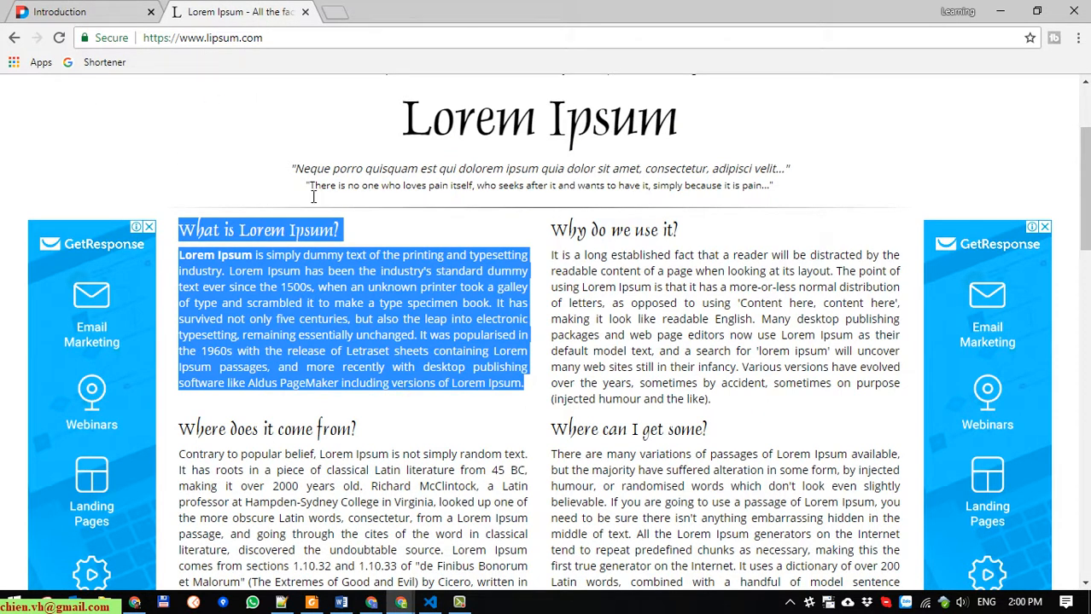
{"action": "left_click", "coordinate": [77, 12]}
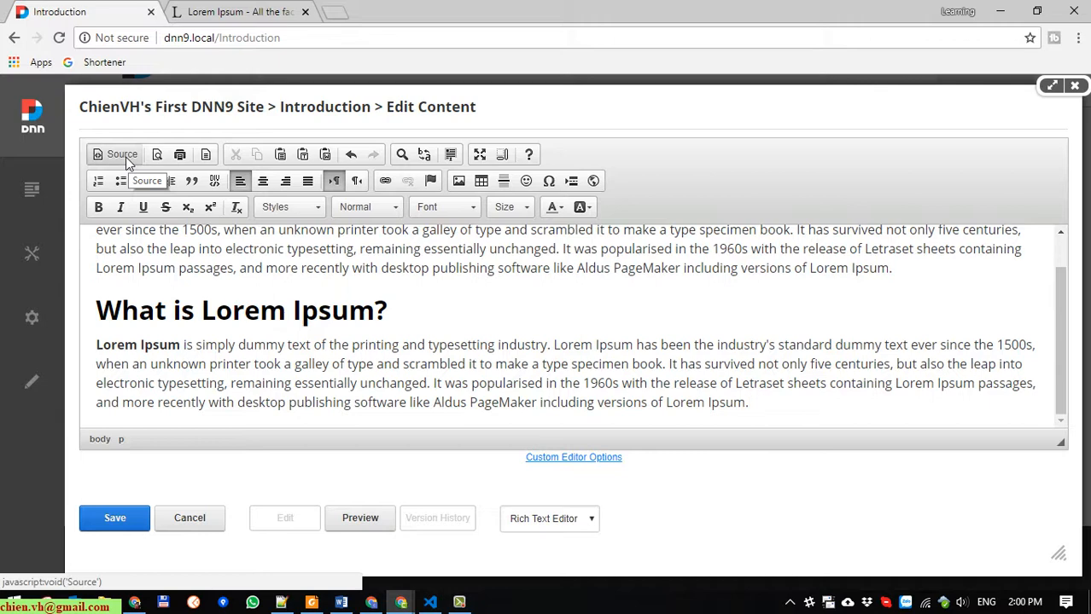
Step: Delete the formatted "What is Lorem Ipsum?" heading and its paragraph, keeping the plain text above
{"action": "scroll", "coordinate": [618, 419], "scroll_direction": "up", "scroll_amount": 1}
{"action": "scroll", "coordinate": [767, 415], "scroll_direction": "down", "scroll_amount": 1}
{"action": "left_click_drag", "start_coordinate": [766, 415], "coordinate": [95, 305]}
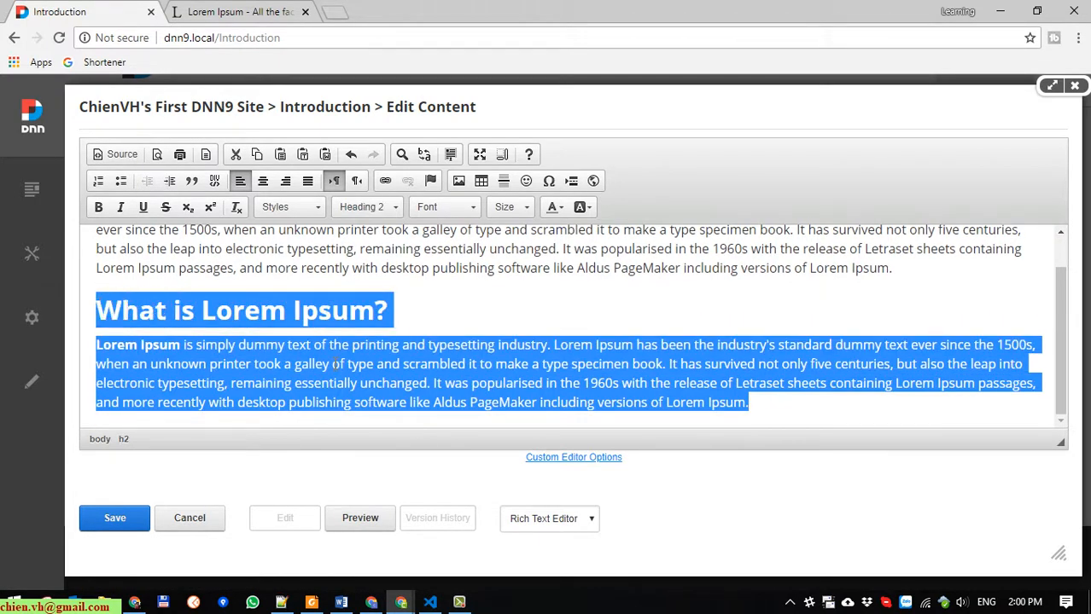
{"action": "key", "text": "Delete"}
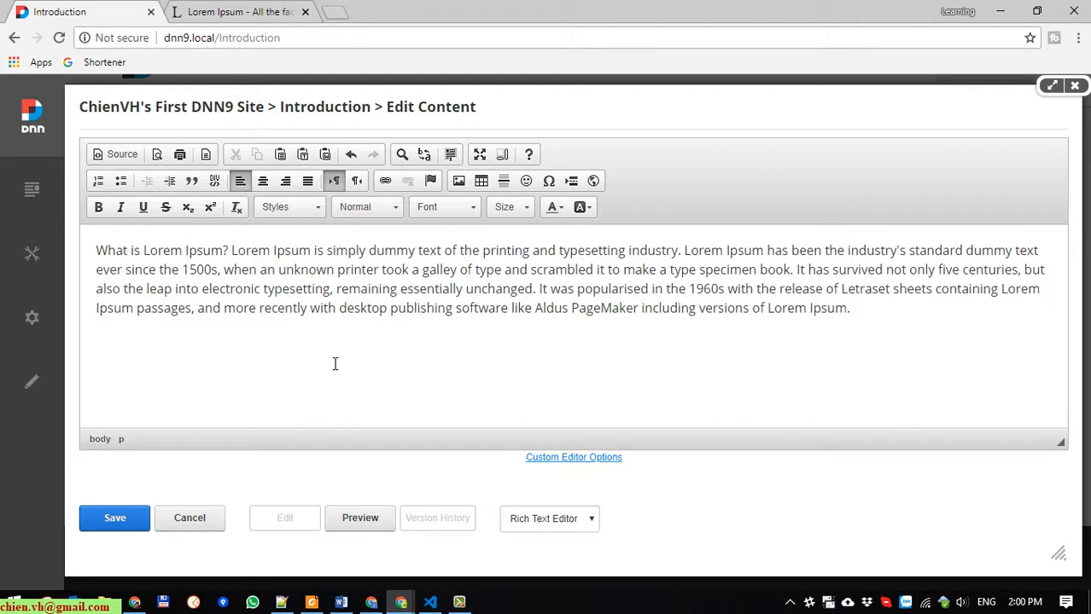
Step: Save the HTML module's content and review the text and the surrounding empty panes on the Introduction page
{"action": "right_click", "coordinate": [326, 362]}
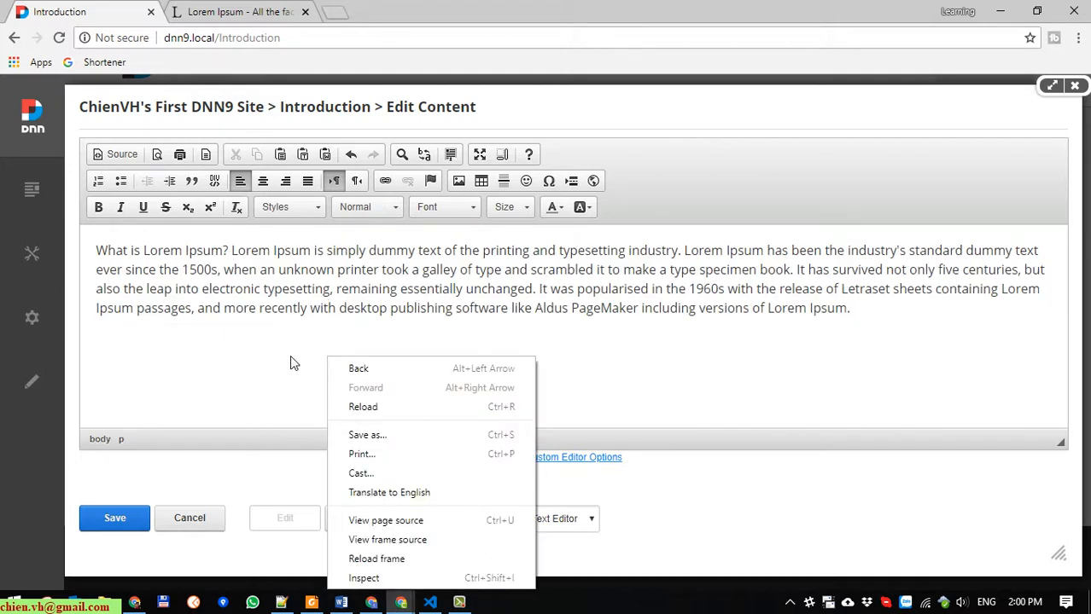
{"action": "left_click", "coordinate": [837, 333]}
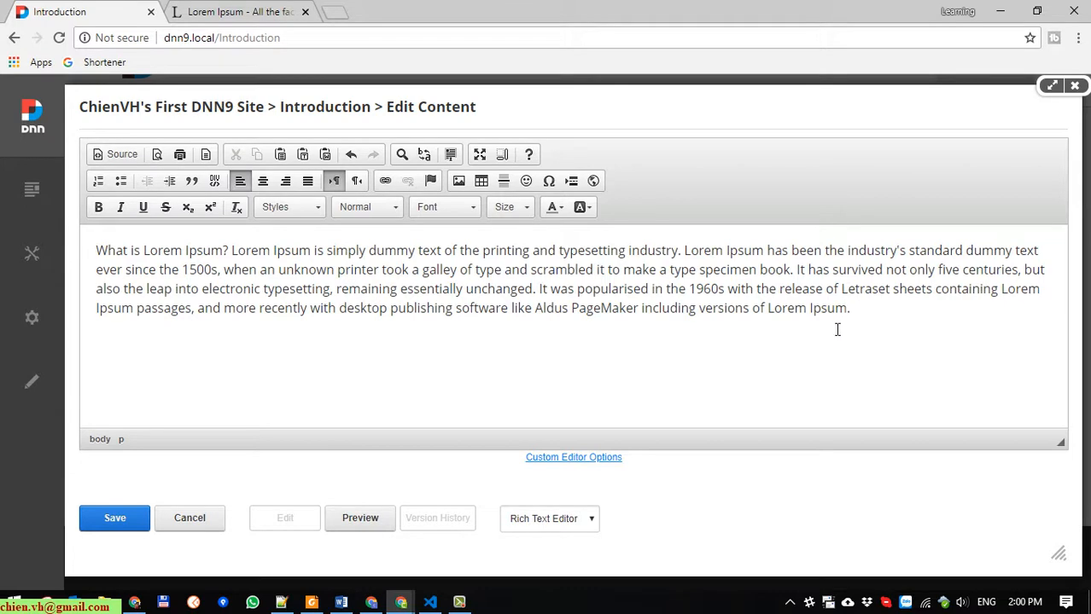
{"action": "left_click", "coordinate": [131, 521]}
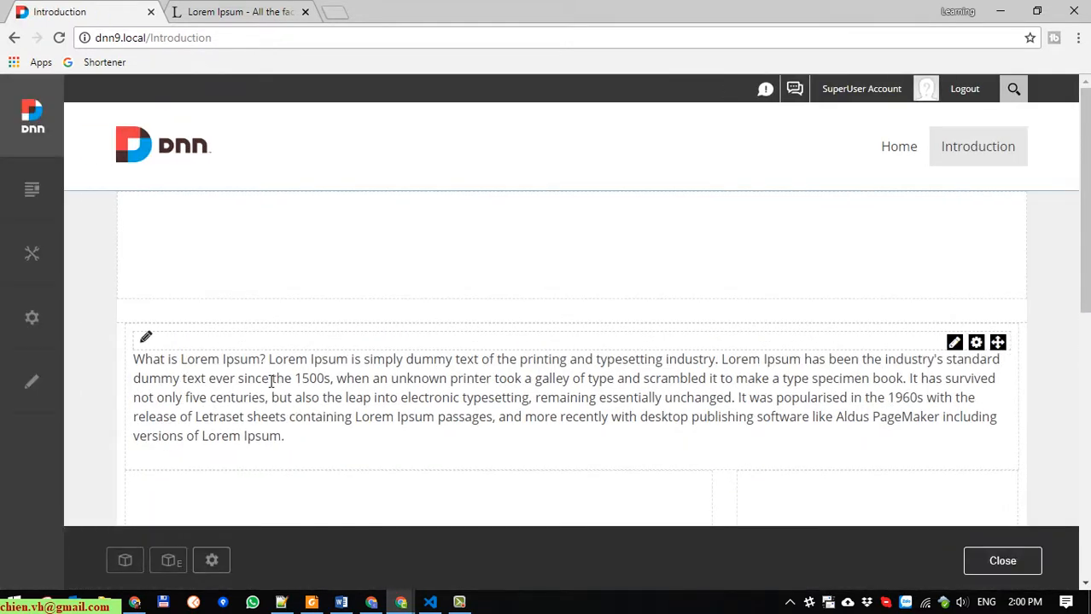
{"action": "scroll", "coordinate": [511, 323], "scroll_direction": "down", "scroll_amount": 2}
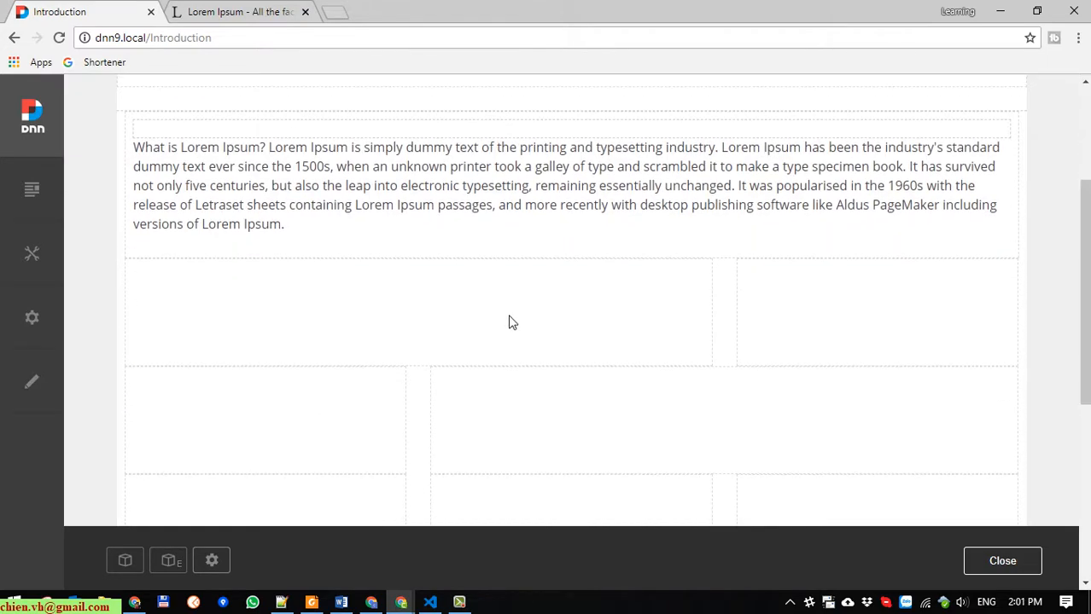
{"action": "scroll", "coordinate": [328, 294], "scroll_direction": "up", "scroll_amount": 2}
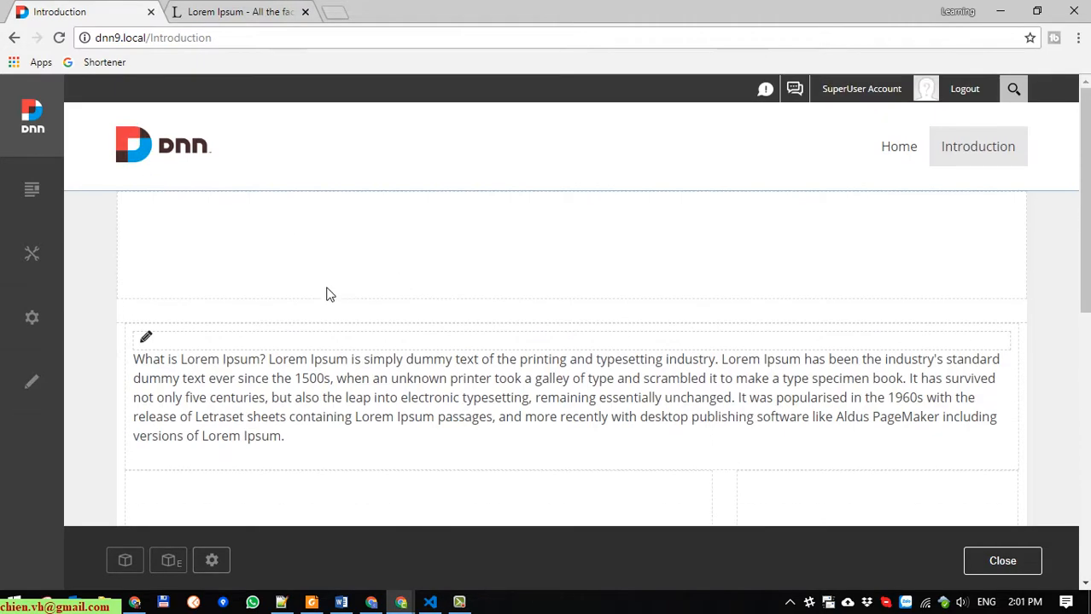
{"action": "scroll", "coordinate": [633, 387], "scroll_direction": "down", "scroll_amount": 3}
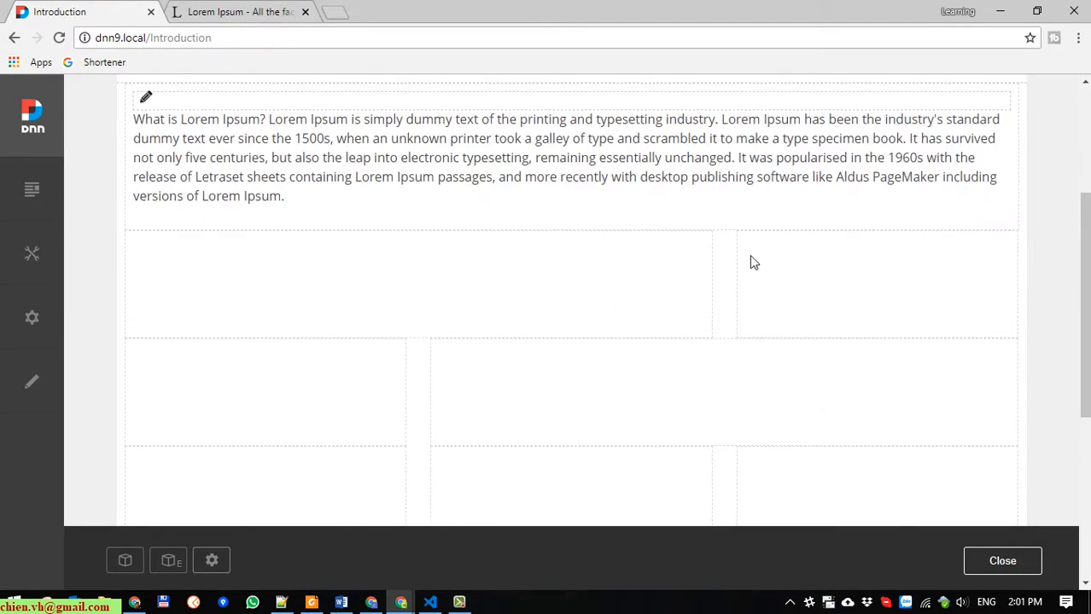
{"action": "scroll", "coordinate": [534, 331], "scroll_direction": "down", "scroll_amount": 4}
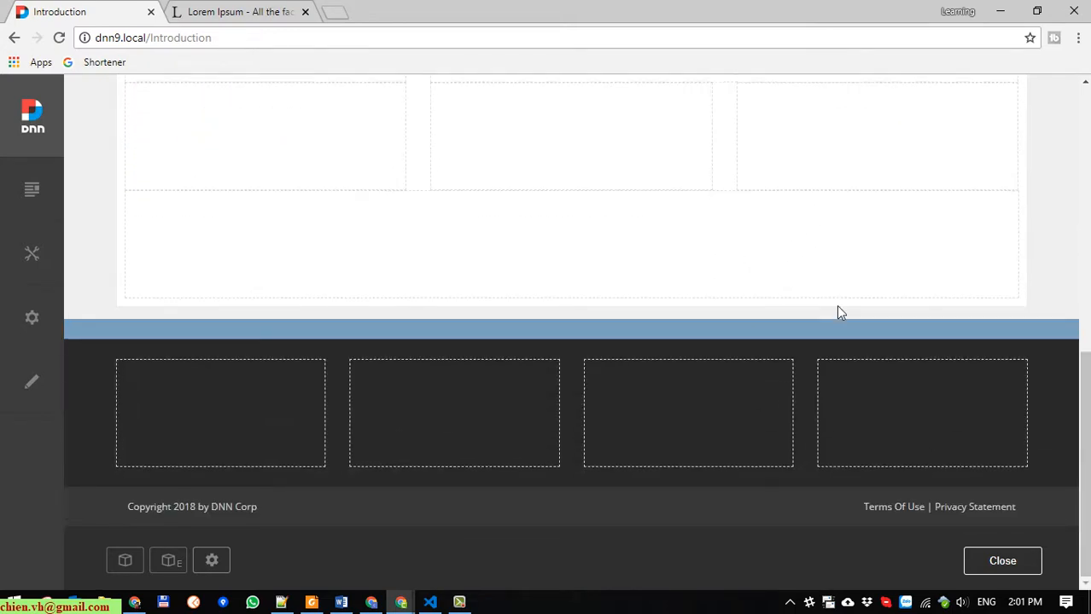
{"action": "scroll", "coordinate": [837, 309], "scroll_direction": "up", "scroll_amount": 2}
{"action": "scroll", "coordinate": [763, 398], "scroll_direction": "up", "scroll_amount": 4}
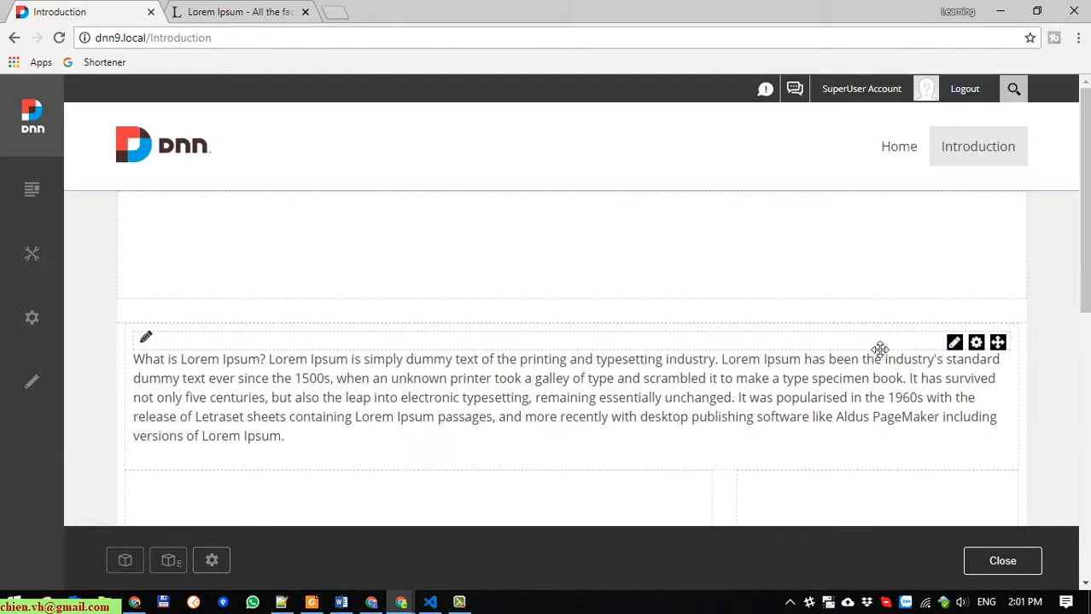
Step: Open the settings of the Introduction page's HTML module, look through the basic module settings and close them without changes
{"action": "mouse_move", "coordinate": [986, 353]}
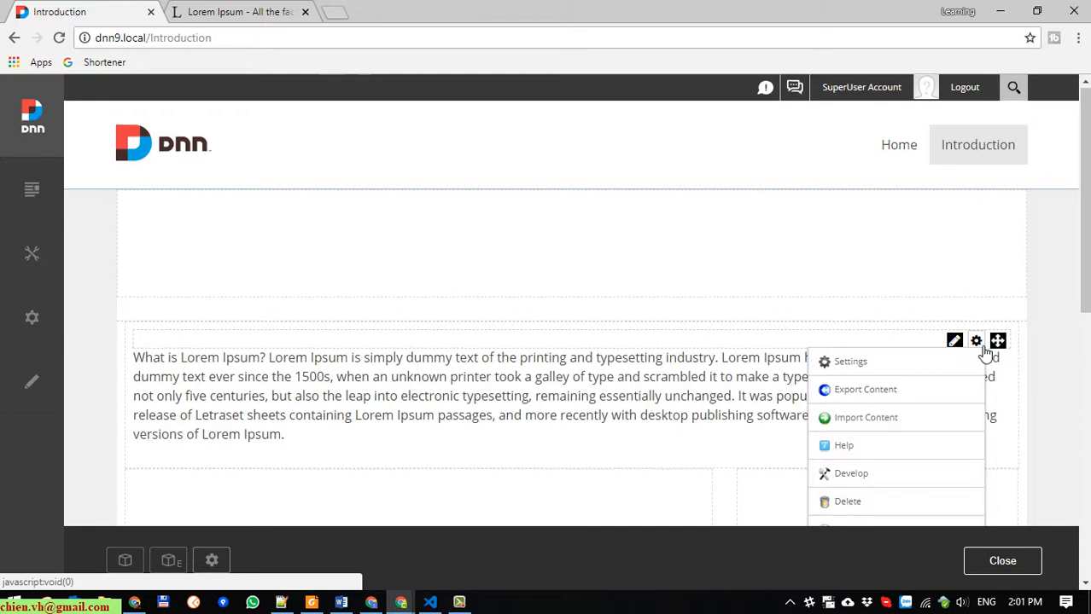
{"action": "scroll", "coordinate": [981, 350], "scroll_direction": "down", "scroll_amount": 2}
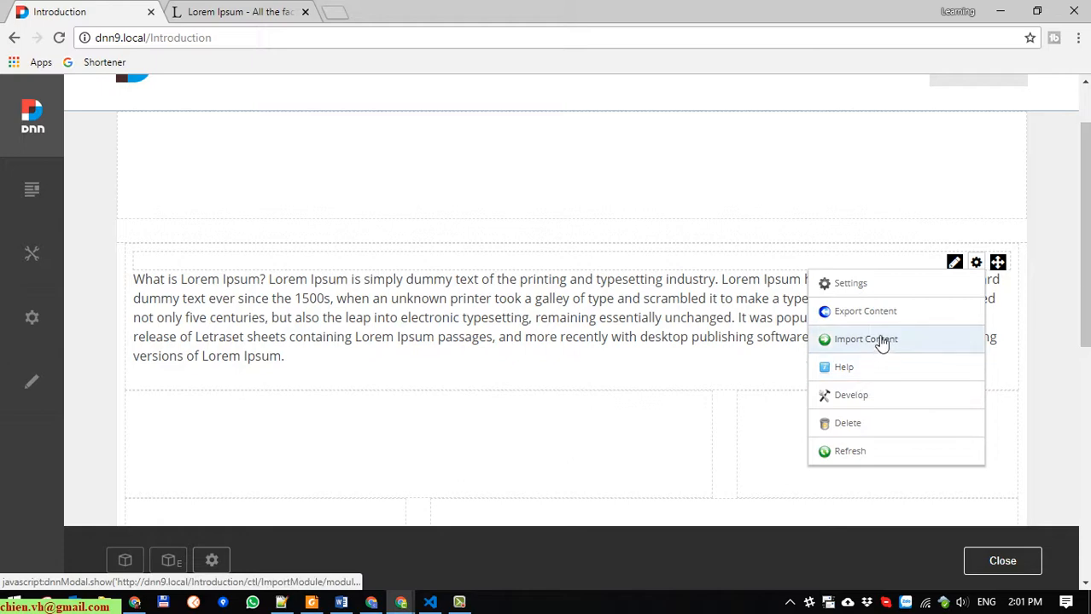
{"action": "left_click", "coordinate": [855, 285]}
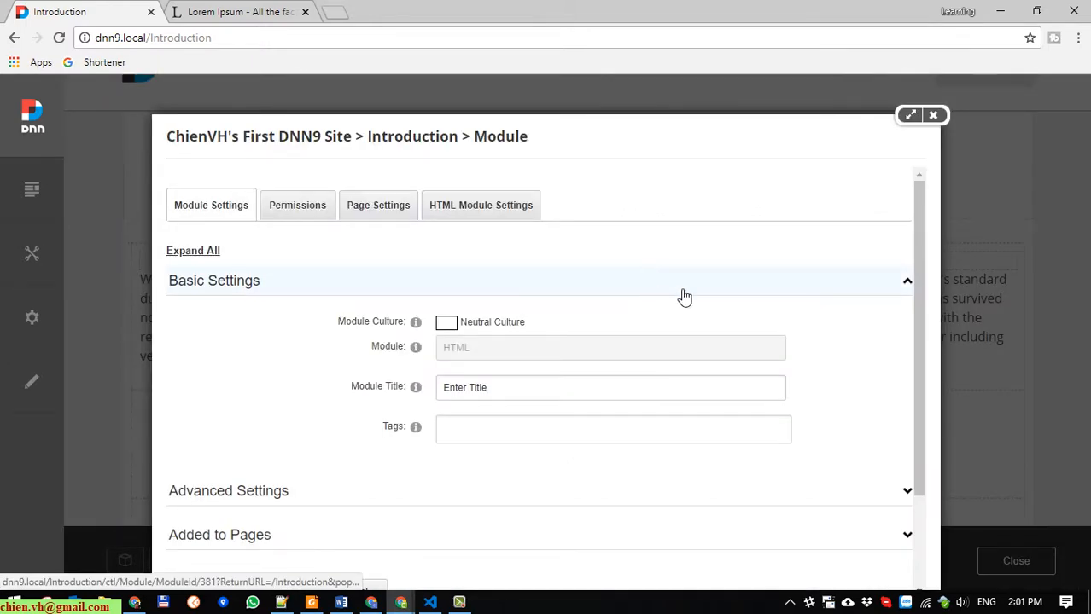
{"action": "scroll", "coordinate": [688, 308], "scroll_direction": "down", "scroll_amount": 3}
{"action": "scroll", "coordinate": [753, 407], "scroll_direction": "up", "scroll_amount": 3}
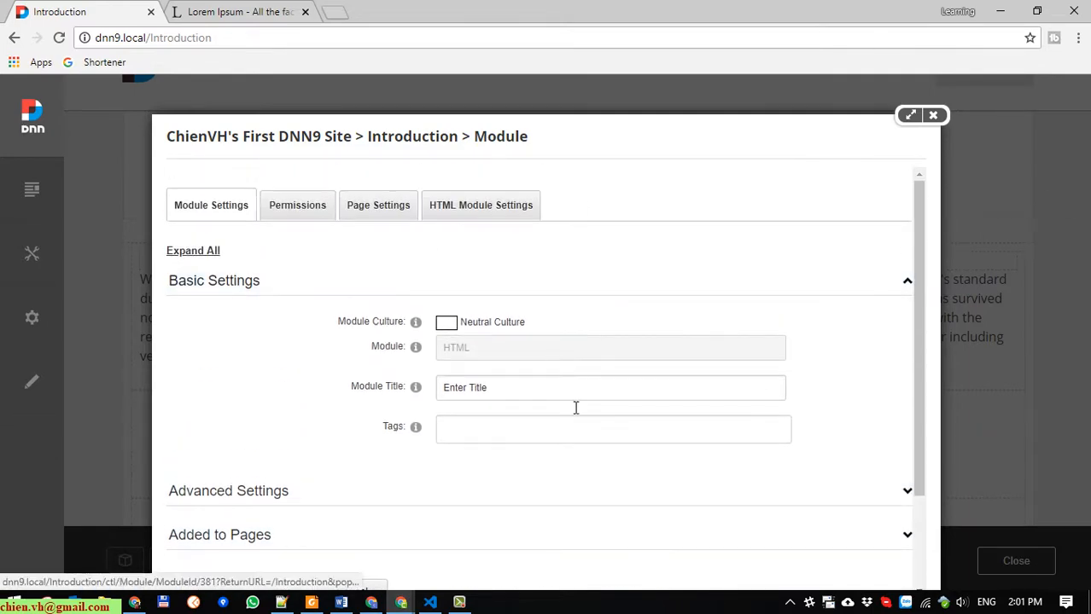
{"action": "left_click", "coordinate": [934, 116]}
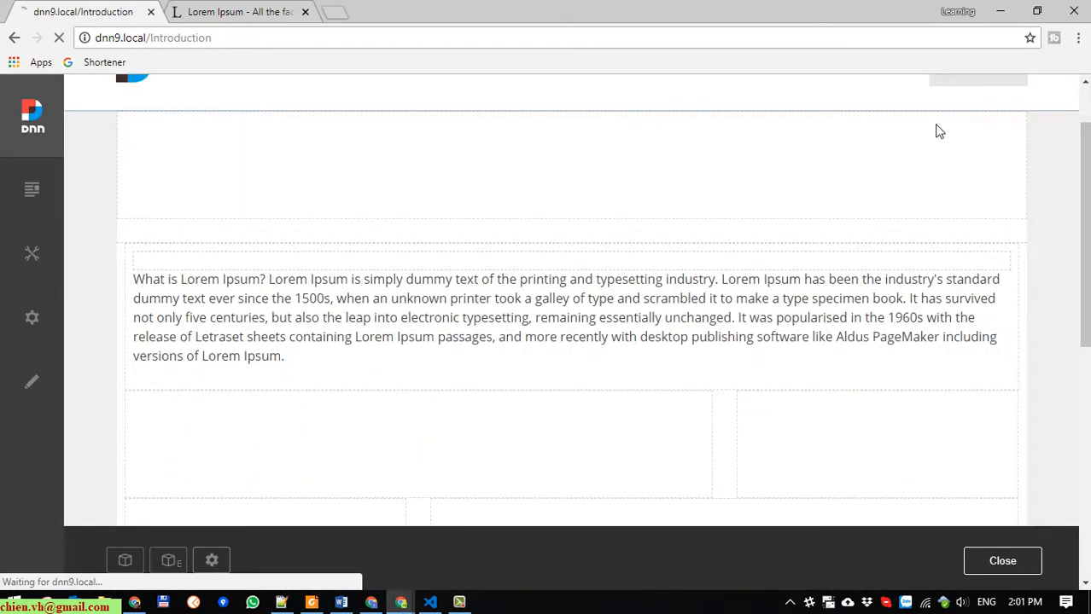
{"action": "scroll", "coordinate": [742, 462], "scroll_direction": "down", "scroll_amount": 2}
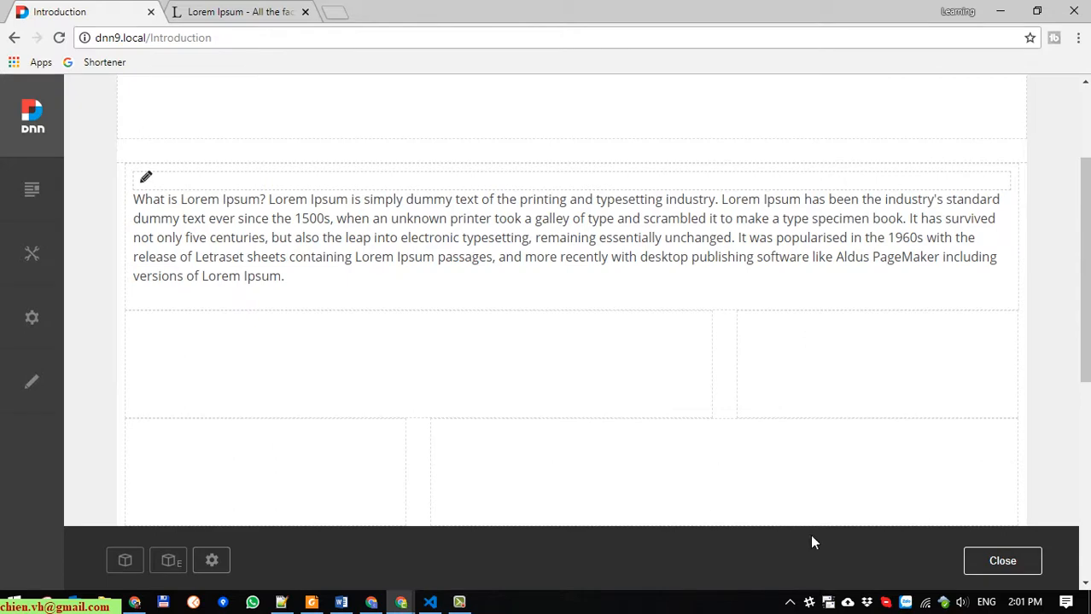
Step: Leave page edit mode and reload the Introduction page in the incognito window to check the text shown to visitors
{"action": "left_click", "coordinate": [1005, 561]}
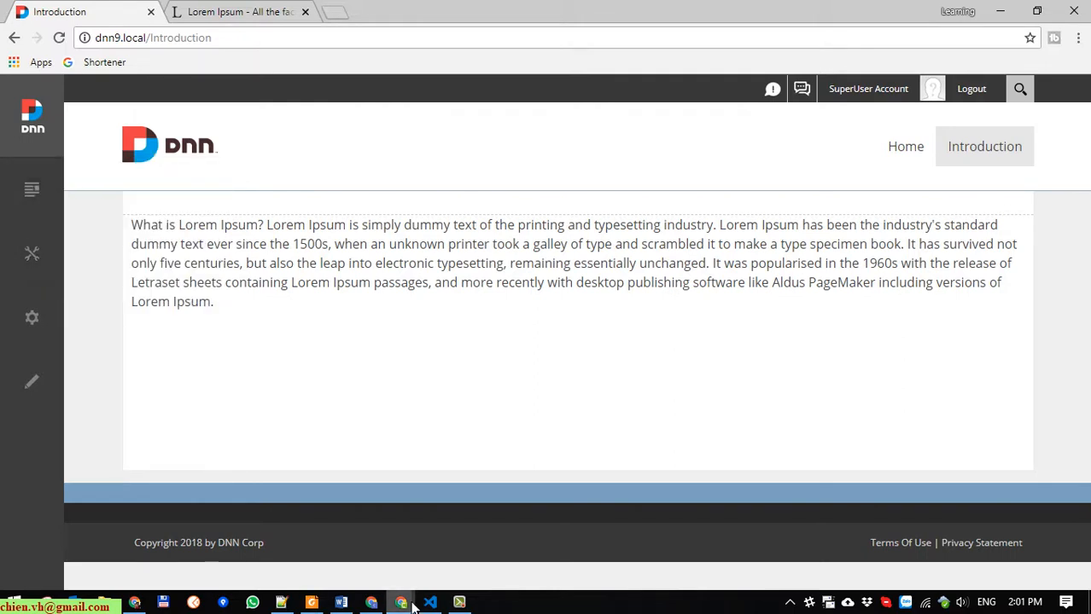
{"action": "mouse_move", "coordinate": [401, 602]}
{"action": "left_click", "coordinate": [478, 538]}
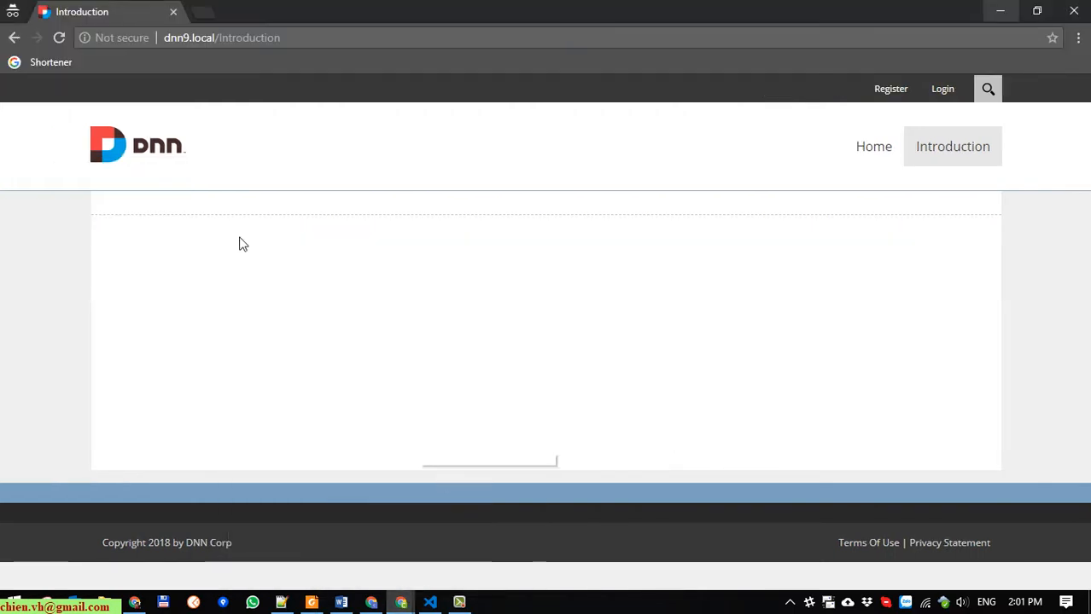
{"action": "left_click", "coordinate": [59, 38]}
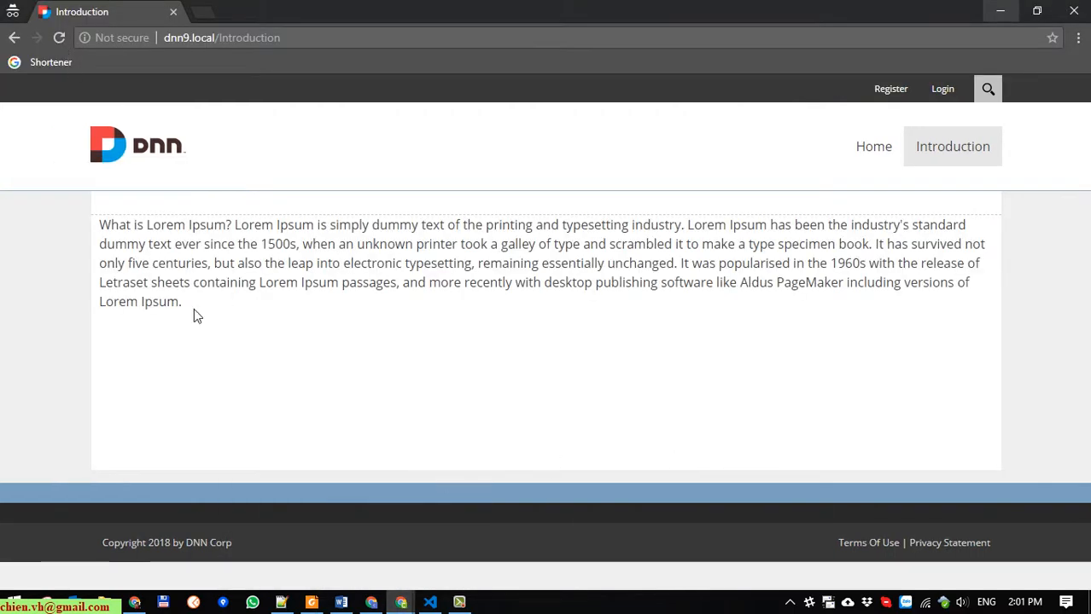
{"action": "left_click_drag", "start_coordinate": [193, 308], "coordinate": [67, 220]}
{"action": "left_click", "coordinate": [371, 416]}
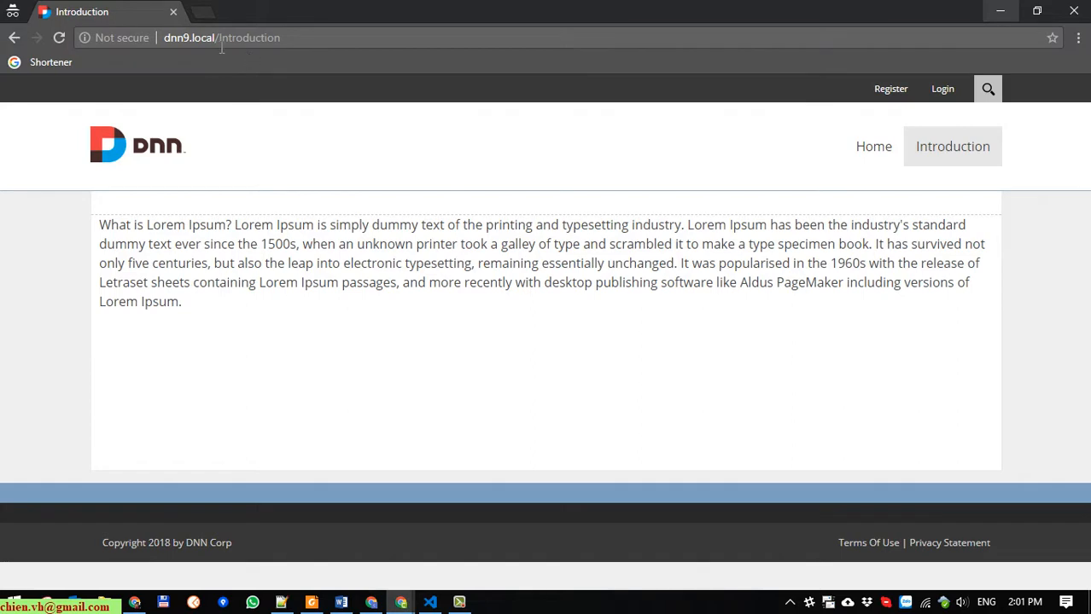
Step: Check the Introduction page's address, visit Home and Introduction as a visitor, and return to the logged-in window
{"action": "left_click_drag", "start_coordinate": [217, 42], "coordinate": [413, 46]}
{"action": "left_click", "coordinate": [502, 350]}
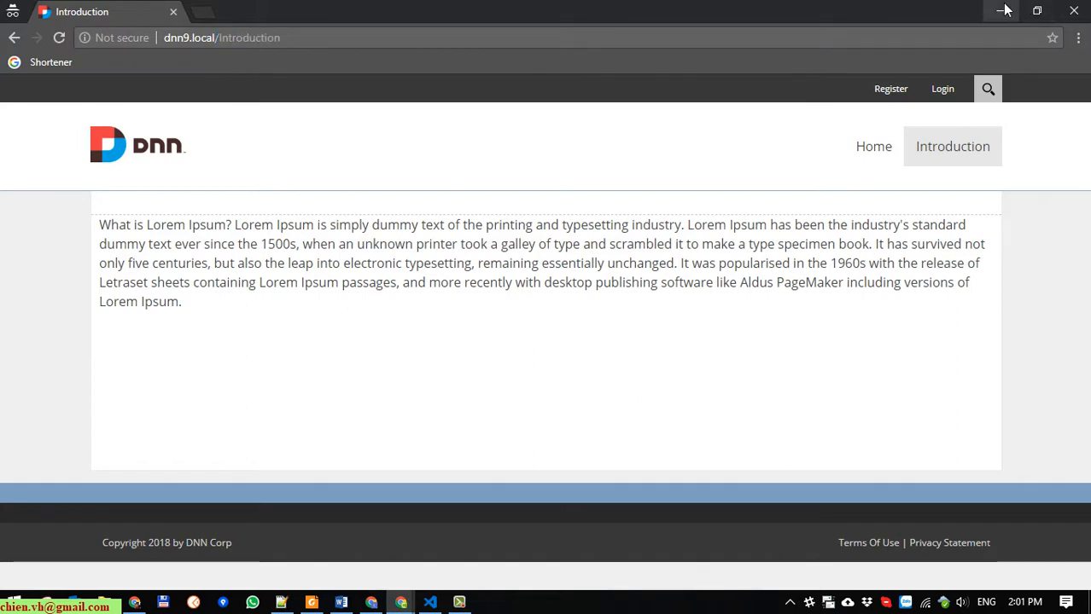
{"action": "left_click", "coordinate": [876, 151]}
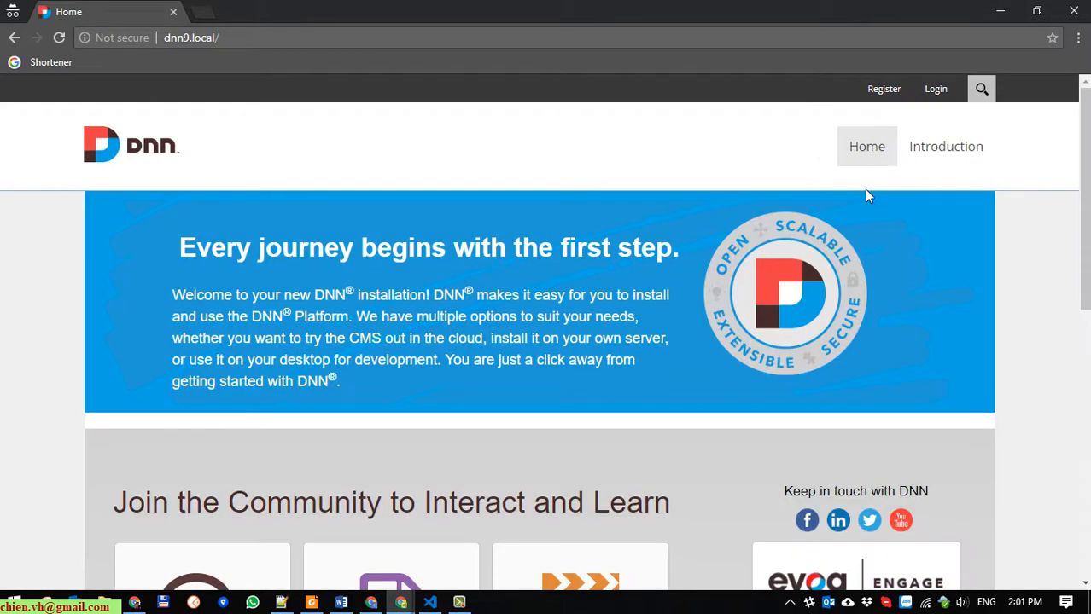
{"action": "left_click", "coordinate": [942, 147]}
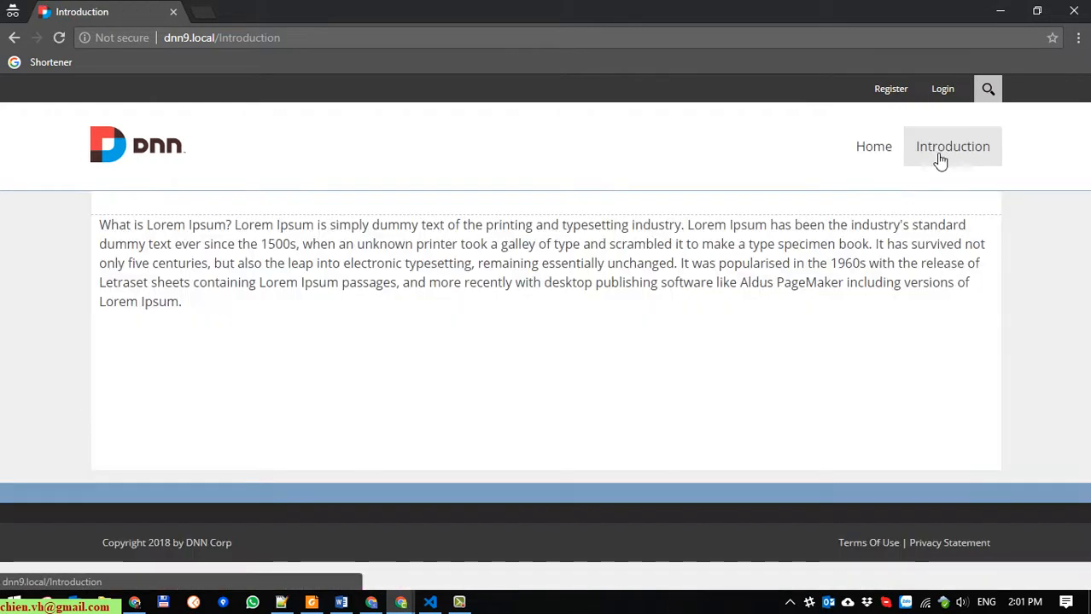
{"action": "left_click", "coordinate": [1004, 10]}
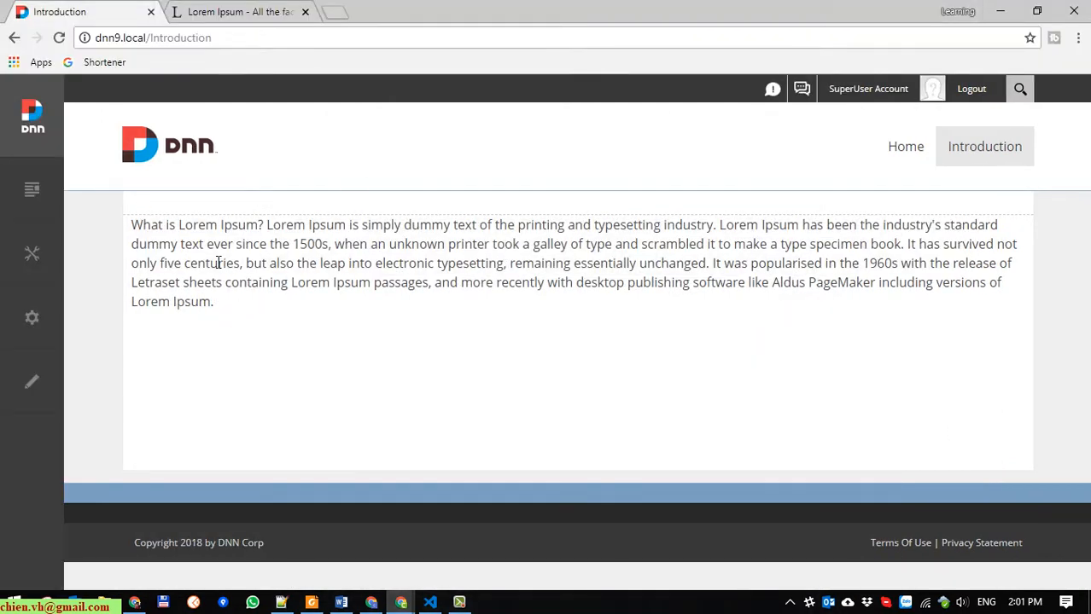
Step: Put the Introduction page into edit mode and add an HTML module to the wide pane directly below the Lorem Ipsum text
{"action": "double_click", "coordinate": [256, 284]}
{"action": "left_click", "coordinate": [1037, 262]}
{"action": "left_click", "coordinate": [986, 163]}
{"action": "left_click", "coordinate": [33, 383]}
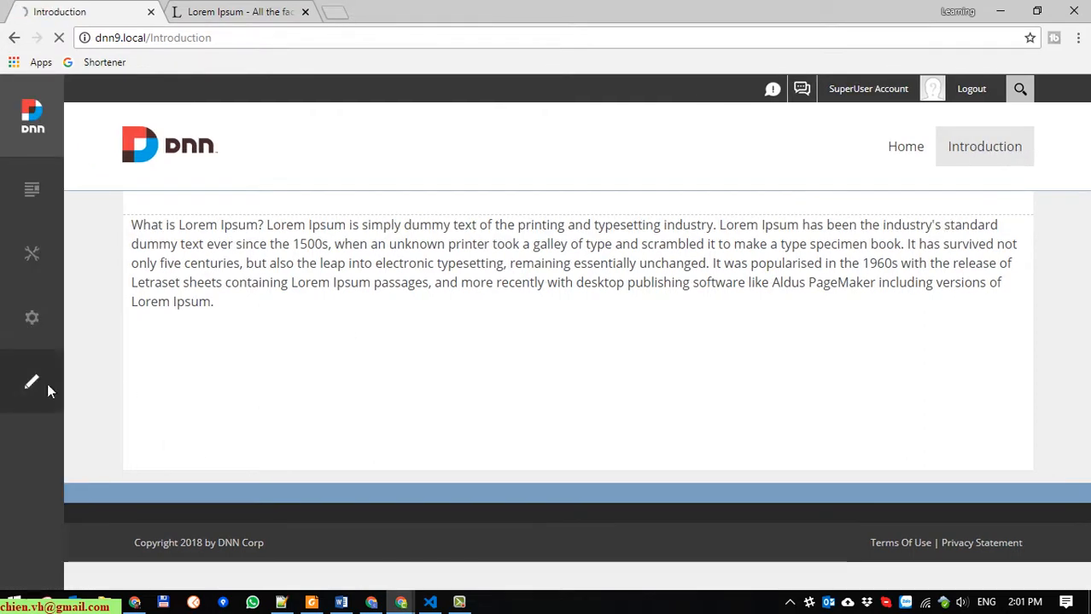
{"action": "scroll", "coordinate": [766, 444], "scroll_direction": "down", "scroll_amount": 2}
{"action": "scroll", "coordinate": [762, 436], "scroll_direction": "down", "scroll_amount": 5}
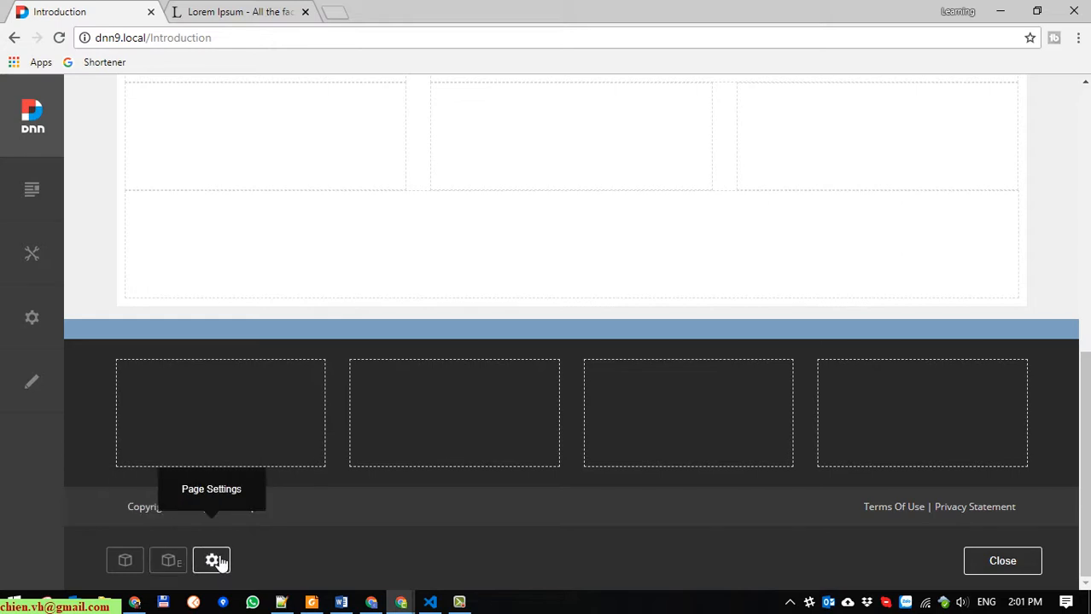
{"action": "left_click", "coordinate": [125, 566]}
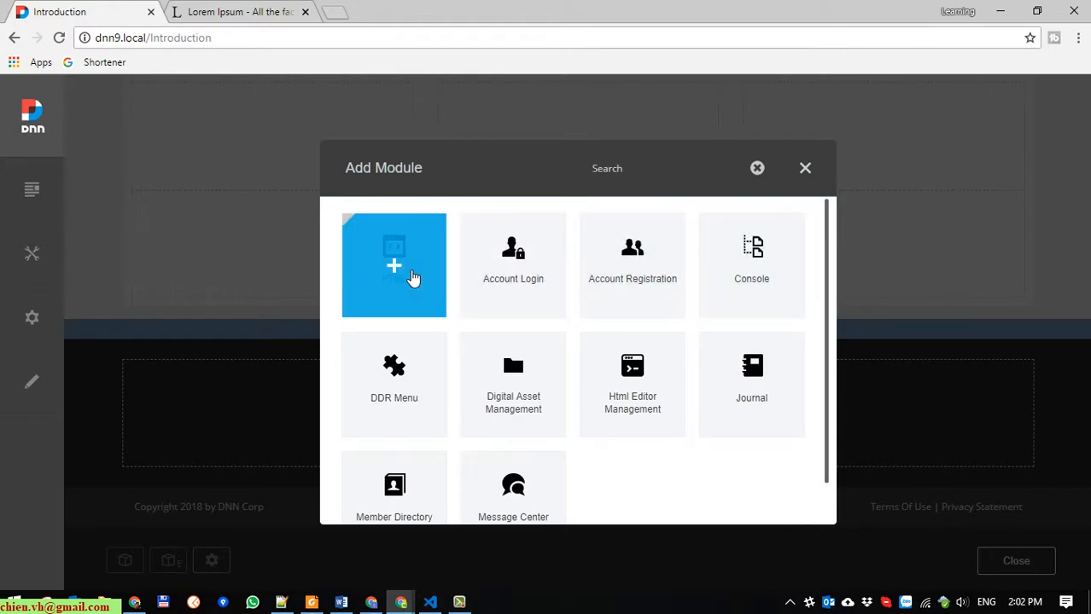
{"action": "left_click", "coordinate": [413, 277]}
{"action": "scroll", "coordinate": [516, 450], "scroll_direction": "up", "scroll_amount": 5}
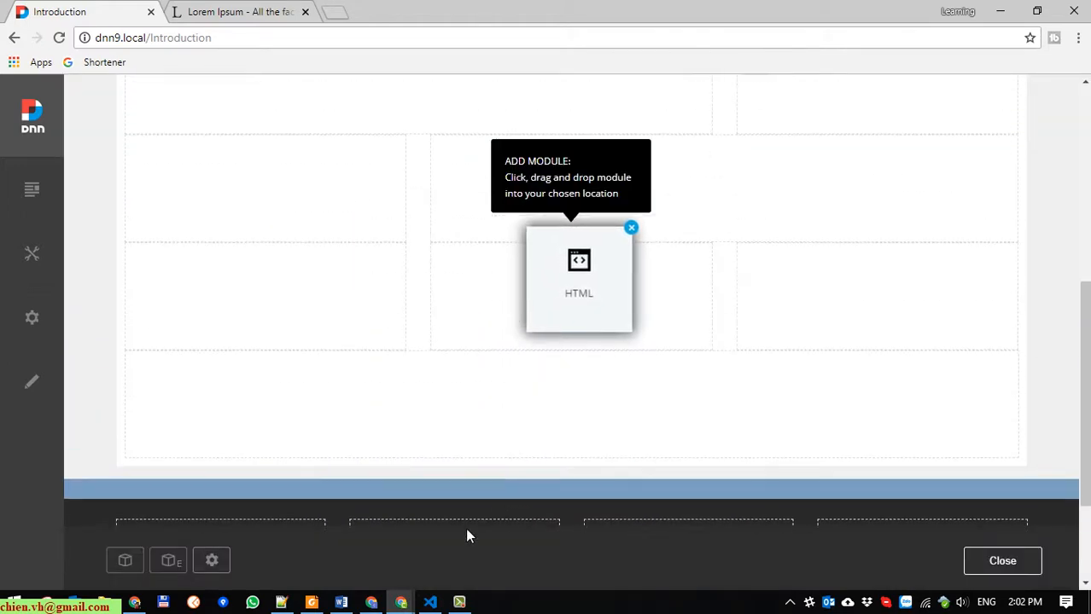
{"action": "left_click_drag", "start_coordinate": [582, 296], "coordinate": [174, 212]}
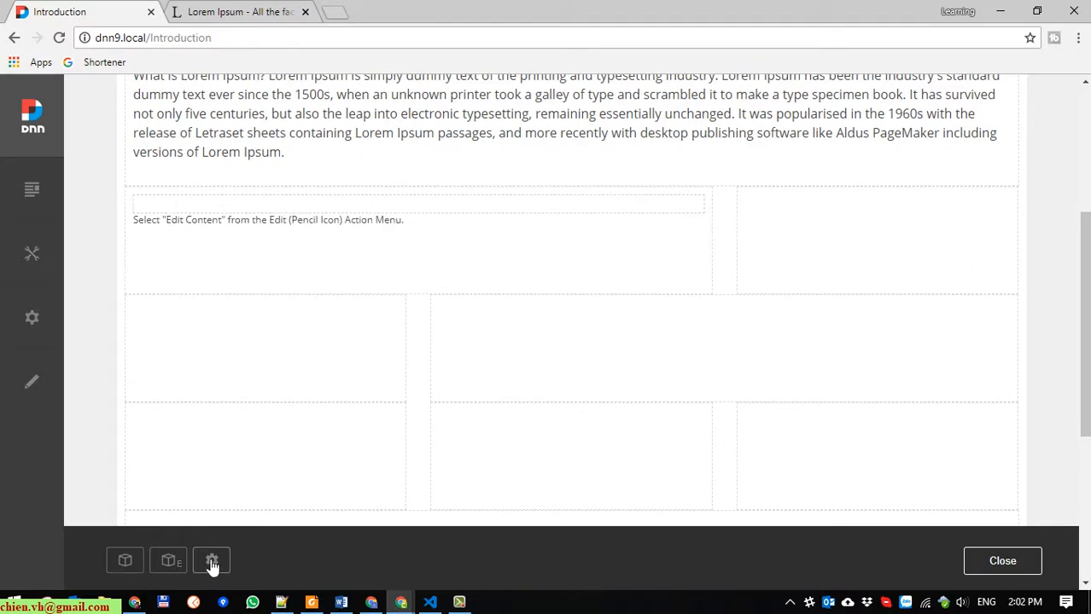
Step: Add an HTML module to the narrow pane beside the new module and another to the narrow pane in the row below
{"action": "left_click", "coordinate": [125, 561]}
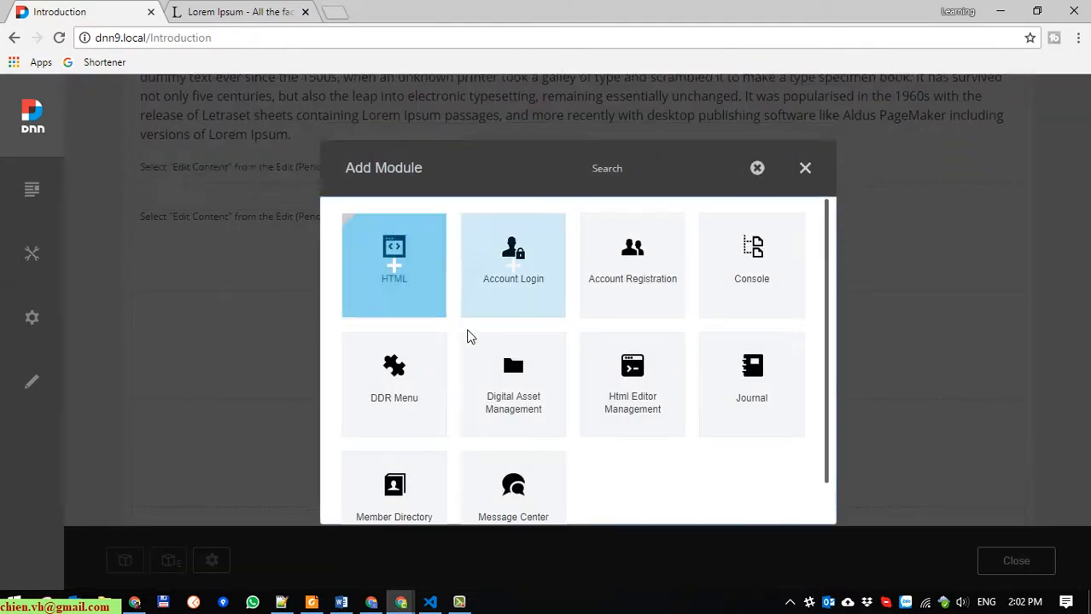
{"action": "left_click_drag", "start_coordinate": [467, 337], "coordinate": [800, 210]}
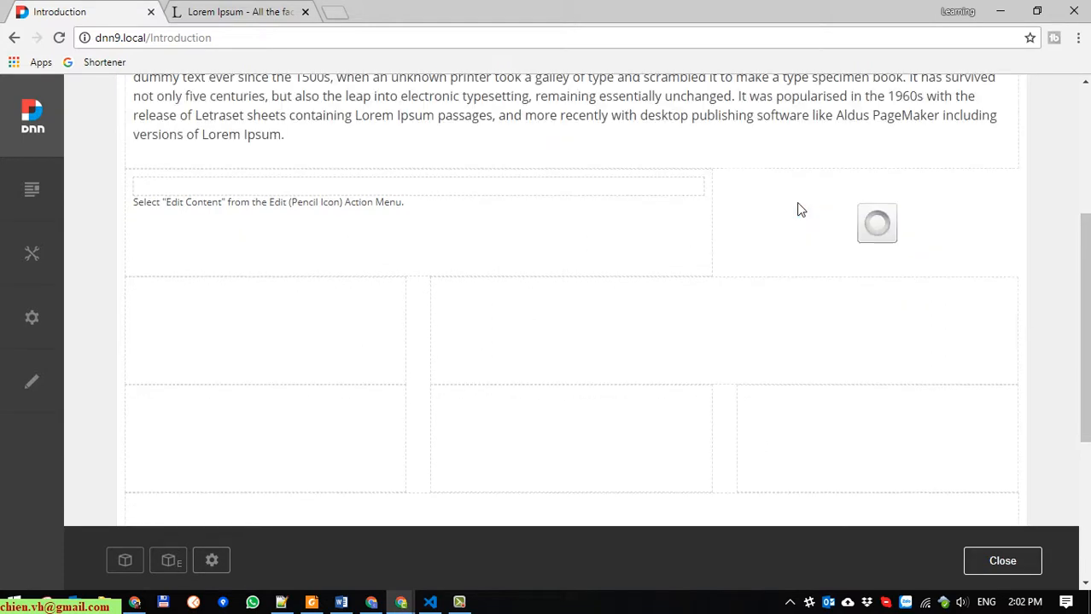
{"action": "left_click", "coordinate": [124, 560]}
{"action": "left_click_drag", "start_coordinate": [389, 268], "coordinate": [198, 326]}
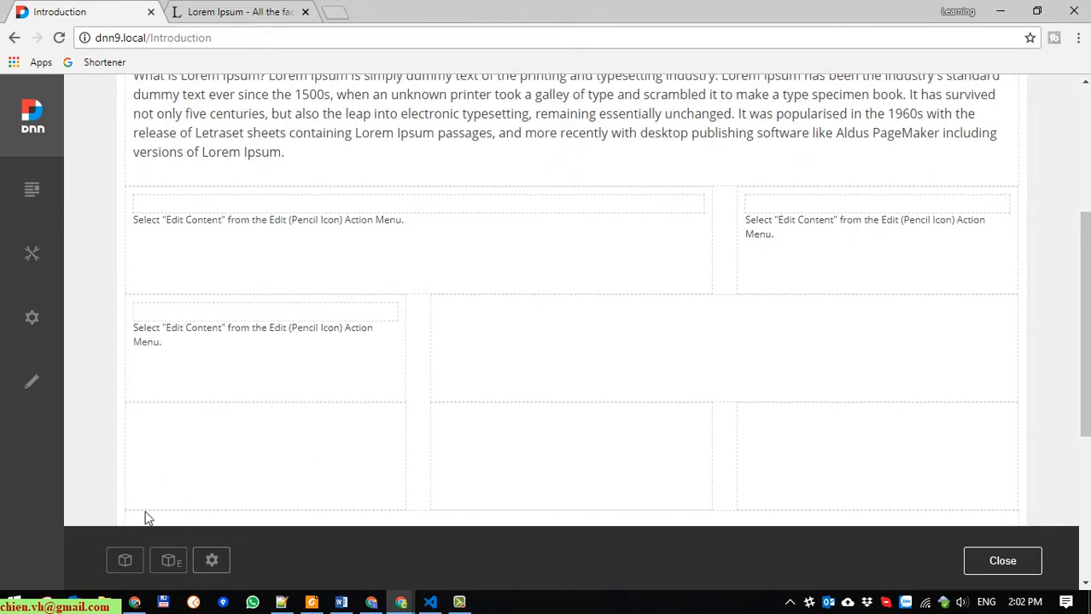
Step: Browse the available modules and add an HTML module to the wide pane in the second row below the text
{"action": "left_click", "coordinate": [126, 561]}
{"action": "scroll", "coordinate": [762, 373], "scroll_direction": "down", "scroll_amount": 1}
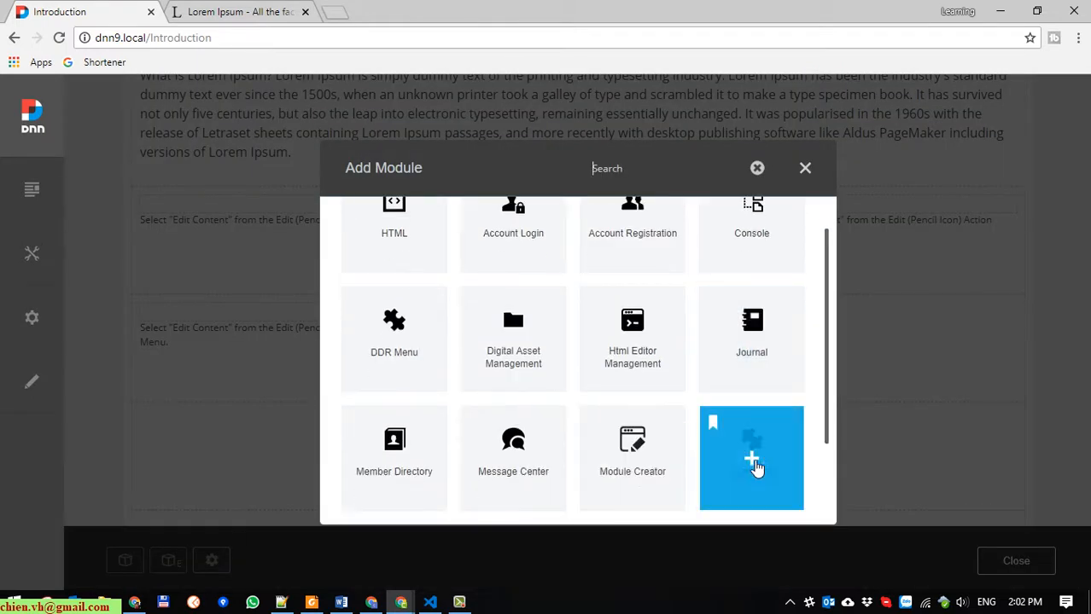
{"action": "scroll", "coordinate": [682, 476], "scroll_direction": "down", "scroll_amount": 1}
{"action": "scroll", "coordinate": [785, 461], "scroll_direction": "down", "scroll_amount": 1}
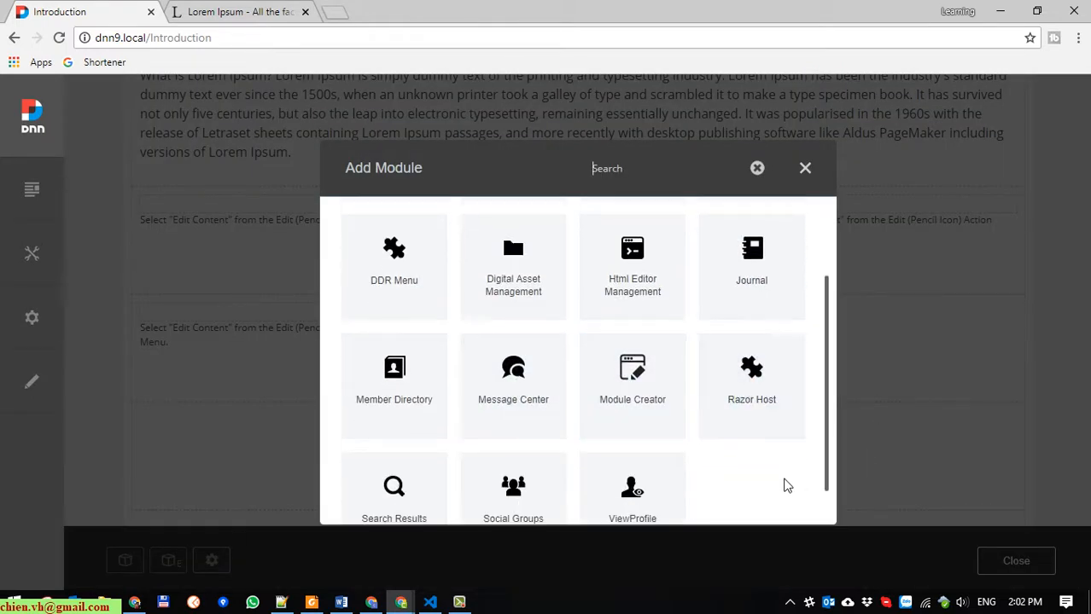
{"action": "left_click_drag", "start_coordinate": [830, 489], "coordinate": [835, 365]}
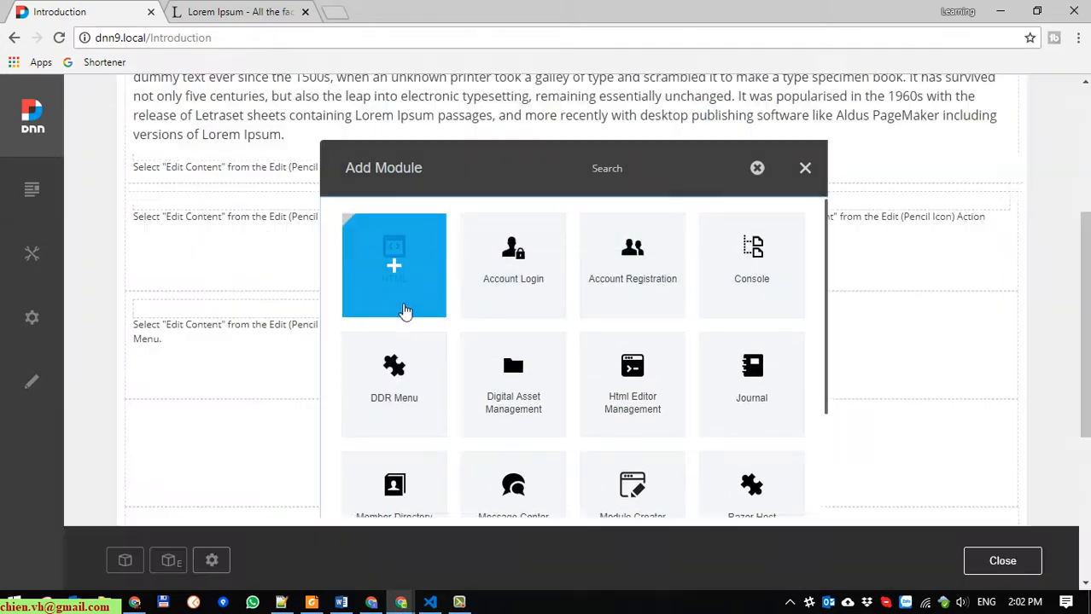
{"action": "left_click_drag", "start_coordinate": [406, 312], "coordinate": [747, 331]}
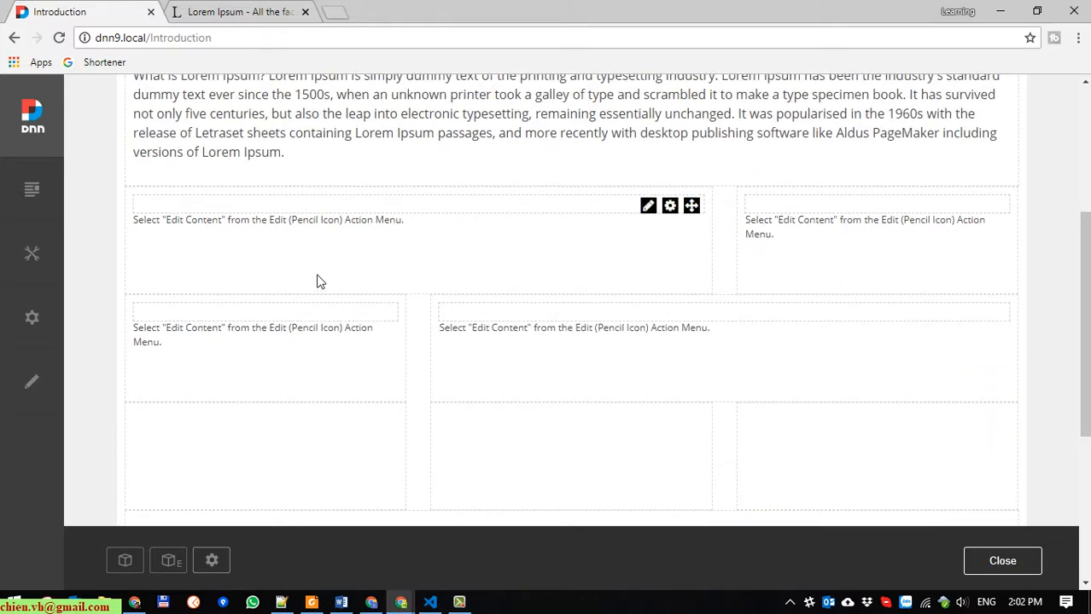
Step: Open the content editor of the empty HTML module in the wide pane directly below the Lorem Ipsum text
{"action": "scroll", "coordinate": [316, 280], "scroll_direction": "up", "scroll_amount": 2}
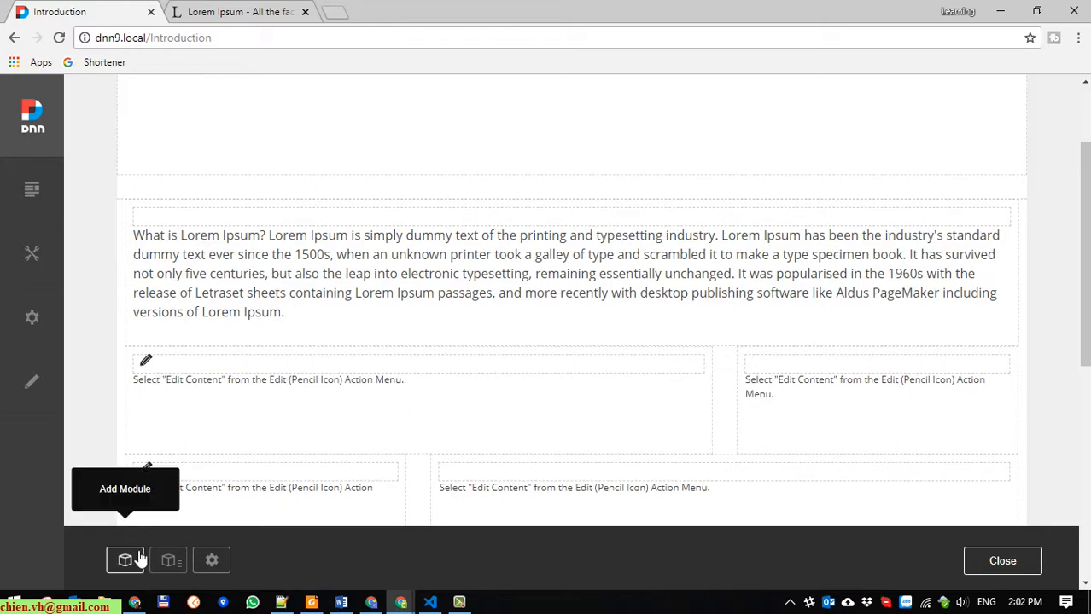
{"action": "mouse_move", "coordinate": [653, 376]}
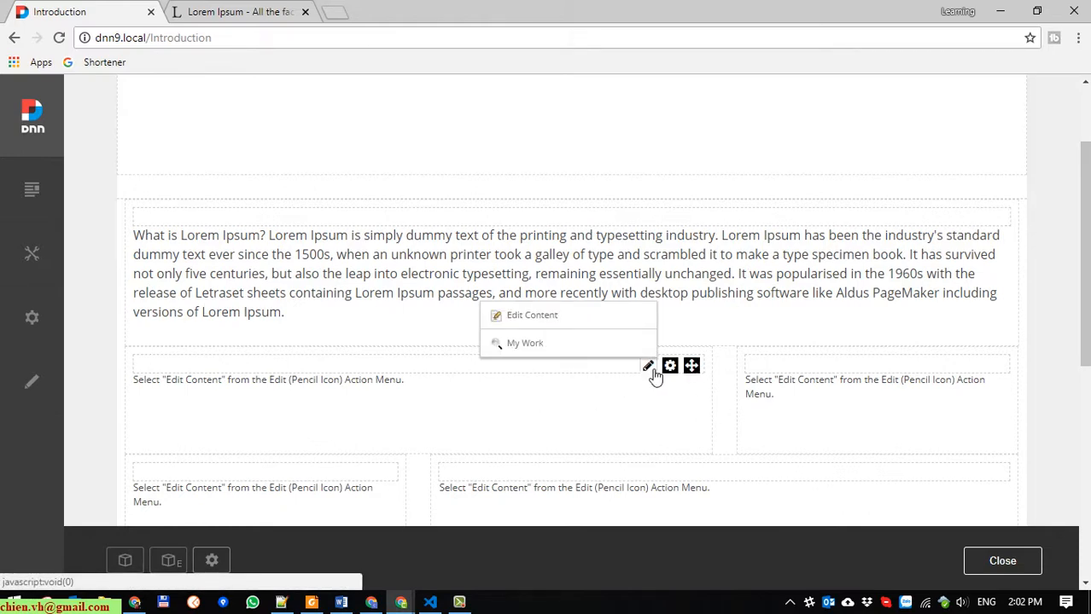
{"action": "left_click", "coordinate": [599, 317]}
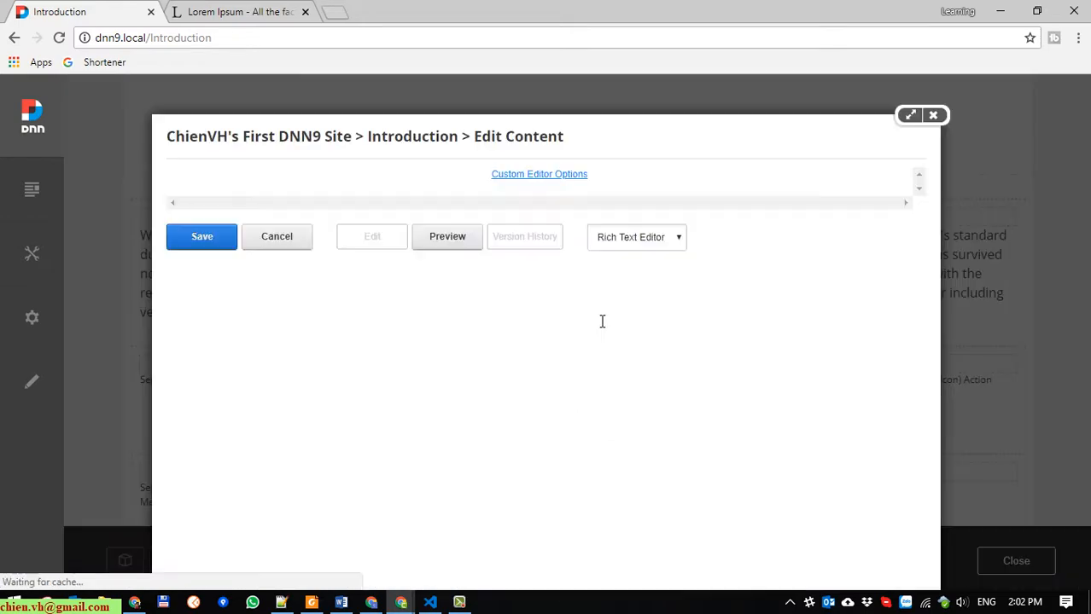
Step: Copy the "Where does it come from?" heading and its two paragraphs from lipsum.com
{"action": "left_click", "coordinate": [247, 11]}
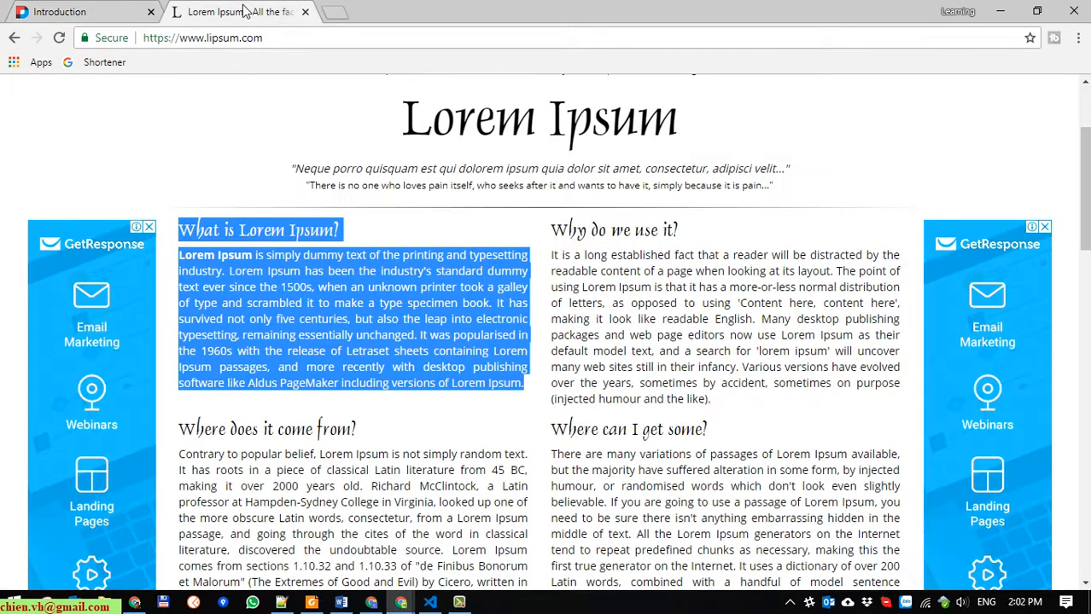
{"action": "scroll", "coordinate": [618, 438], "scroll_direction": "down", "scroll_amount": 1}
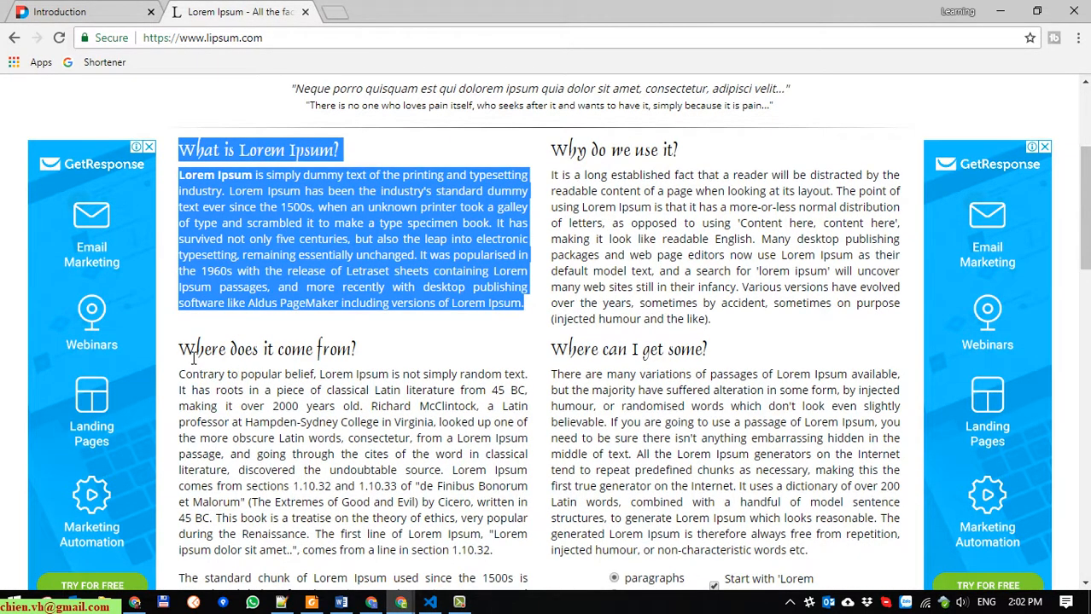
{"action": "left_click_drag", "start_coordinate": [182, 351], "coordinate": [514, 496]}
{"action": "scroll", "coordinate": [497, 570], "scroll_direction": "down", "scroll_amount": 2}
{"action": "right_click", "coordinate": [340, 279]}
{"action": "left_click", "coordinate": [388, 301]}
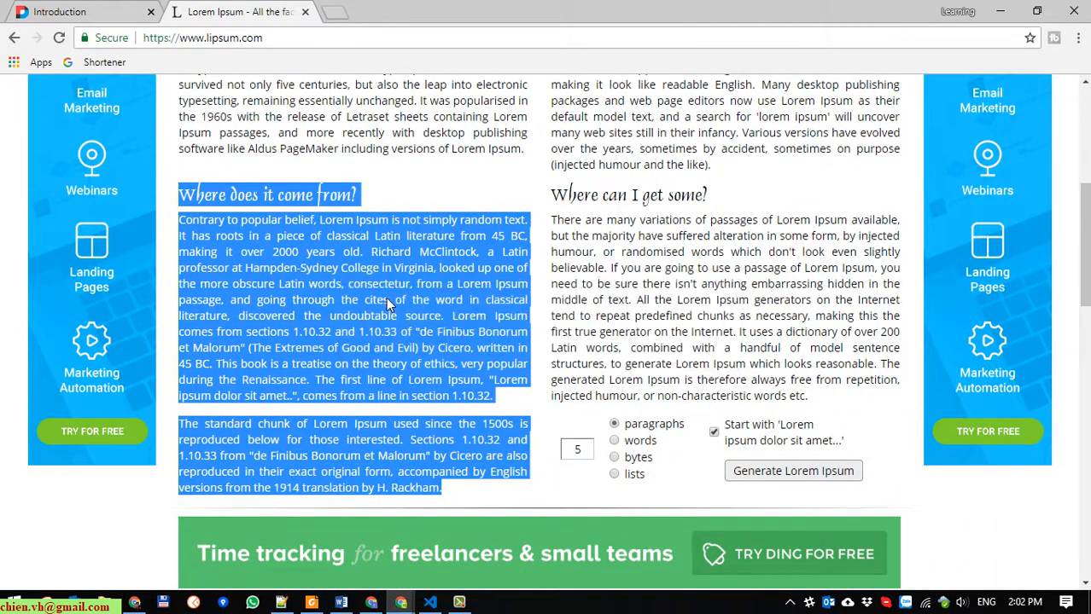
Step: Return to the module's editor and replace the placeholder content in the source view with the copied text
{"action": "left_click", "coordinate": [79, 10]}
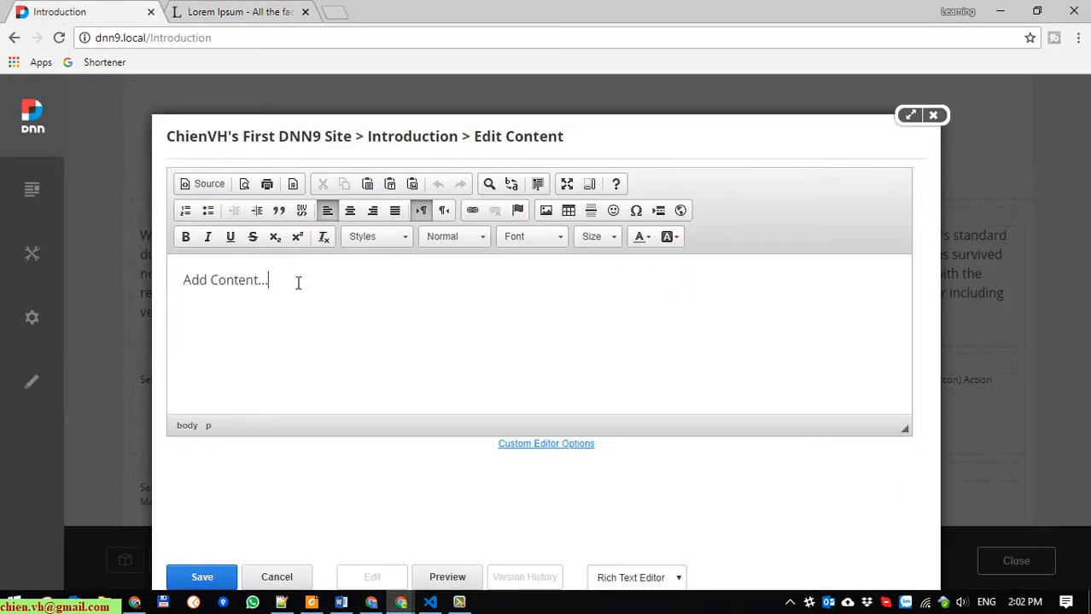
{"action": "left_click", "coordinate": [203, 183]}
{"action": "key", "text": "ctrl+a"}
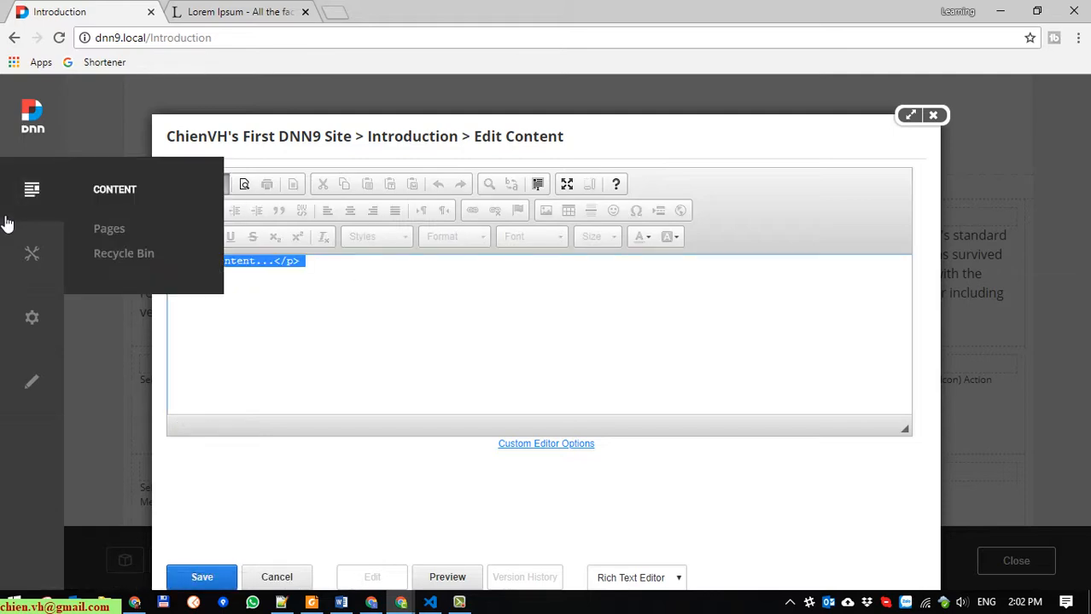
{"action": "key", "text": "ctrl+v"}
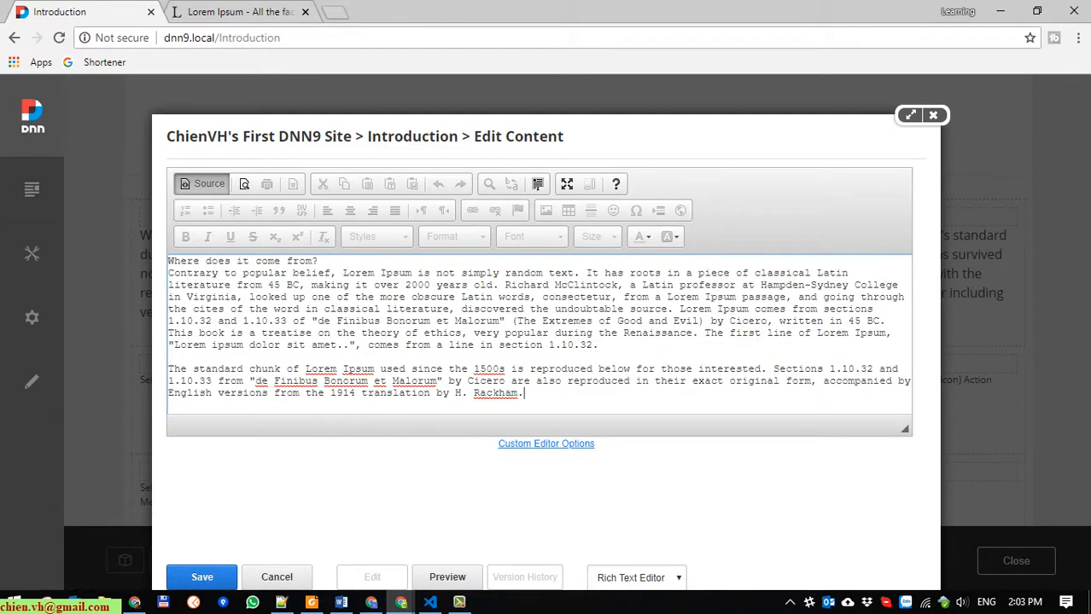
Step: Save the module's new text and copy the "Why do we use it?" heading and paragraph from lipsum.com
{"action": "left_click", "coordinate": [192, 578]}
{"action": "scroll", "coordinate": [619, 424], "scroll_direction": "down", "scroll_amount": 3}
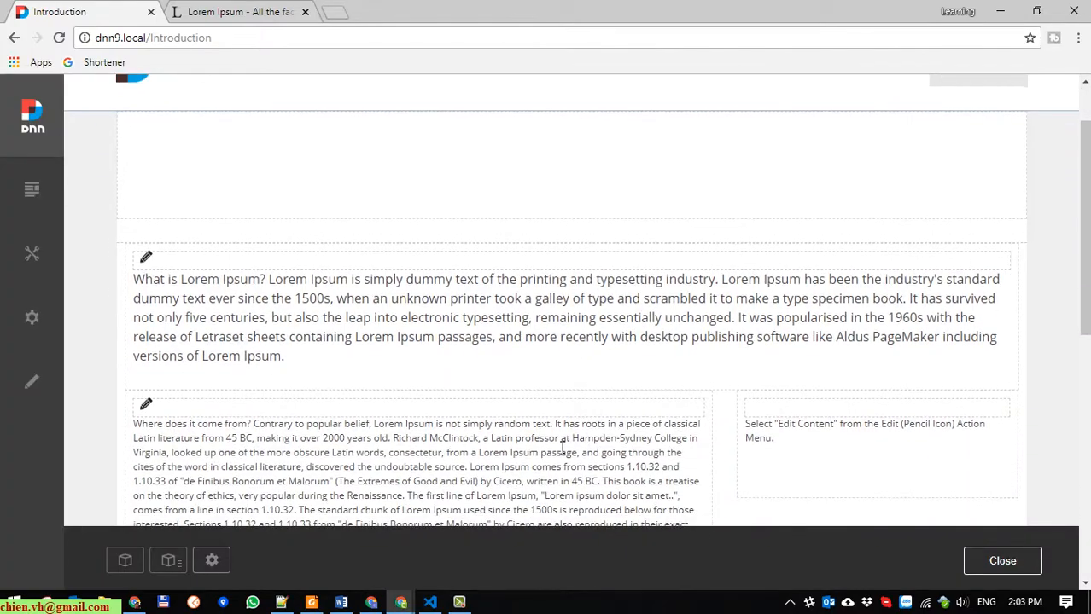
{"action": "left_click", "coordinate": [226, 11]}
{"action": "scroll", "coordinate": [678, 273], "scroll_direction": "up", "scroll_amount": 3}
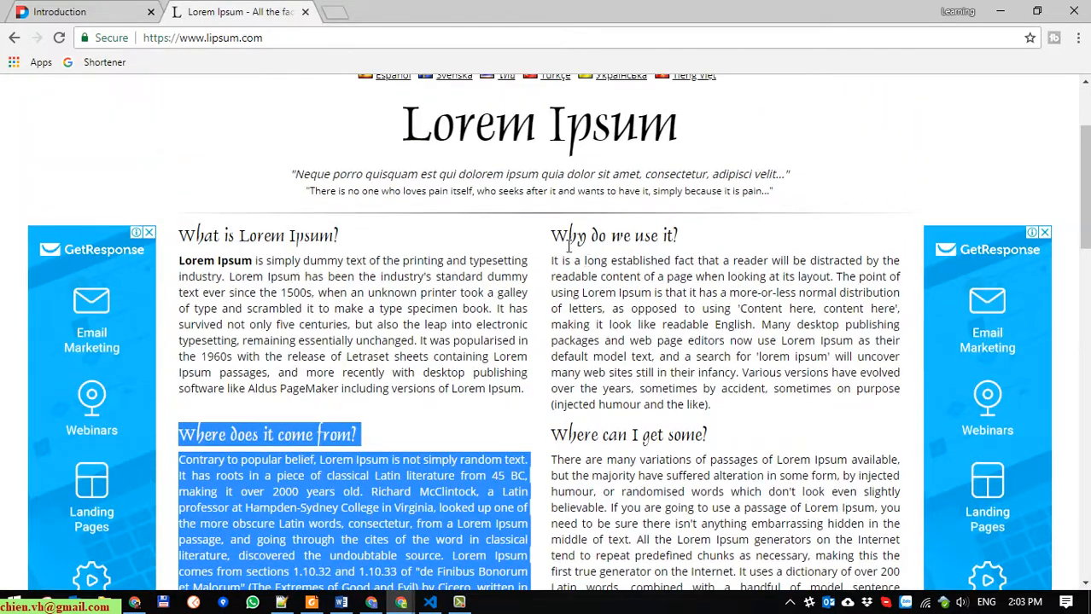
{"action": "left_click_drag", "start_coordinate": [552, 235], "coordinate": [735, 408]}
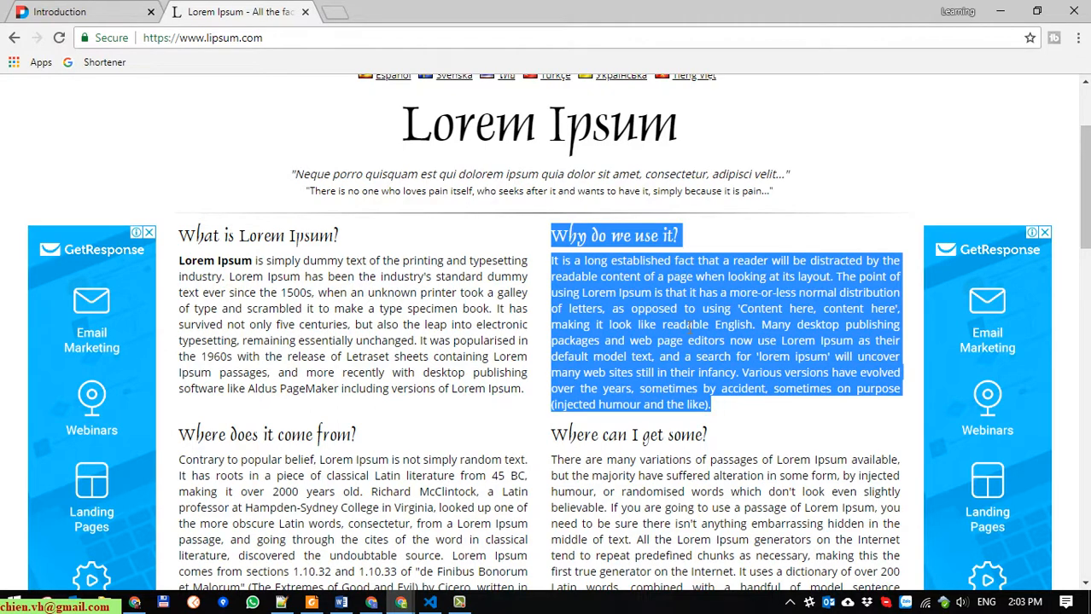
Step: Return to the Introduction page and open the content editor of the empty module in the narrow pane beside "Where does it come from?"
{"action": "left_click", "coordinate": [120, 10]}
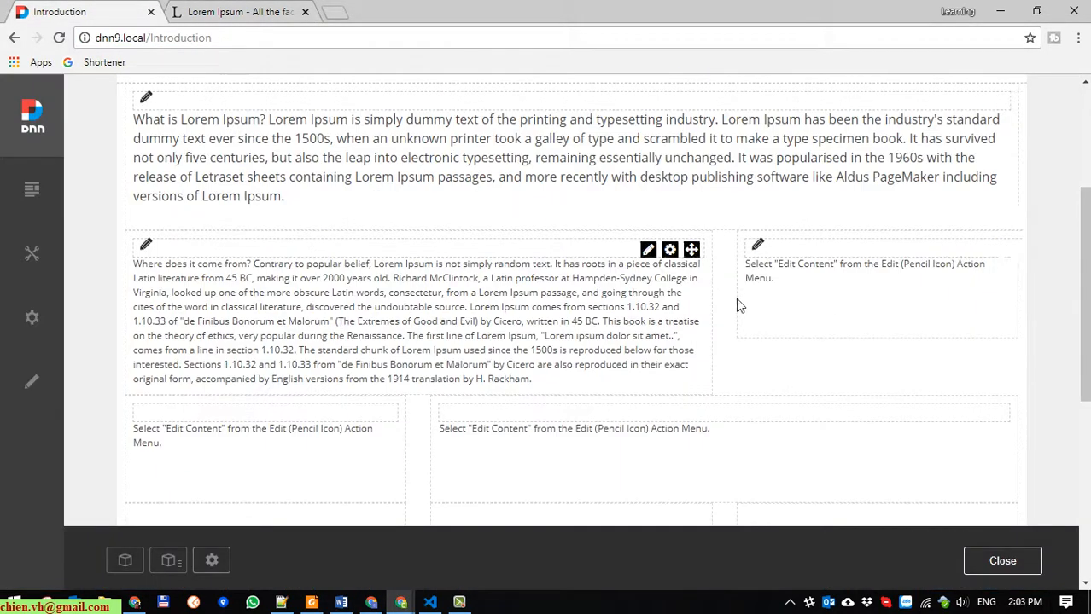
{"action": "left_click", "coordinate": [771, 274]}
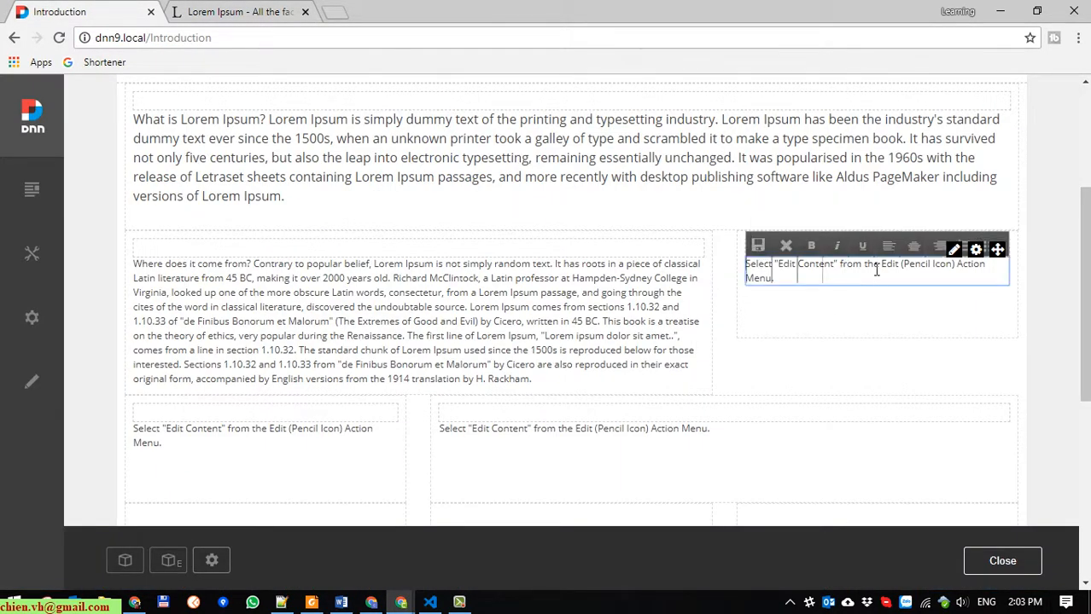
{"action": "mouse_move", "coordinate": [956, 249]}
{"action": "left_click", "coordinate": [831, 270]}
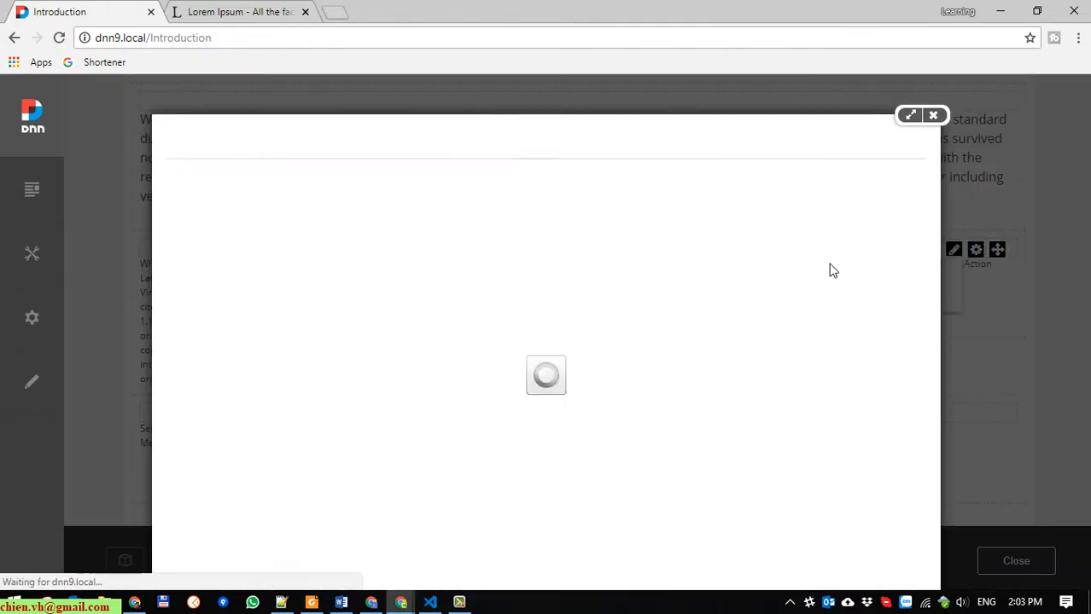
Step: Replace the "Add Content..." placeholder with the copied "Why do we use it?" text and save the module
{"action": "left_click", "coordinate": [353, 283]}
{"action": "key", "text": "ctrl+a"}
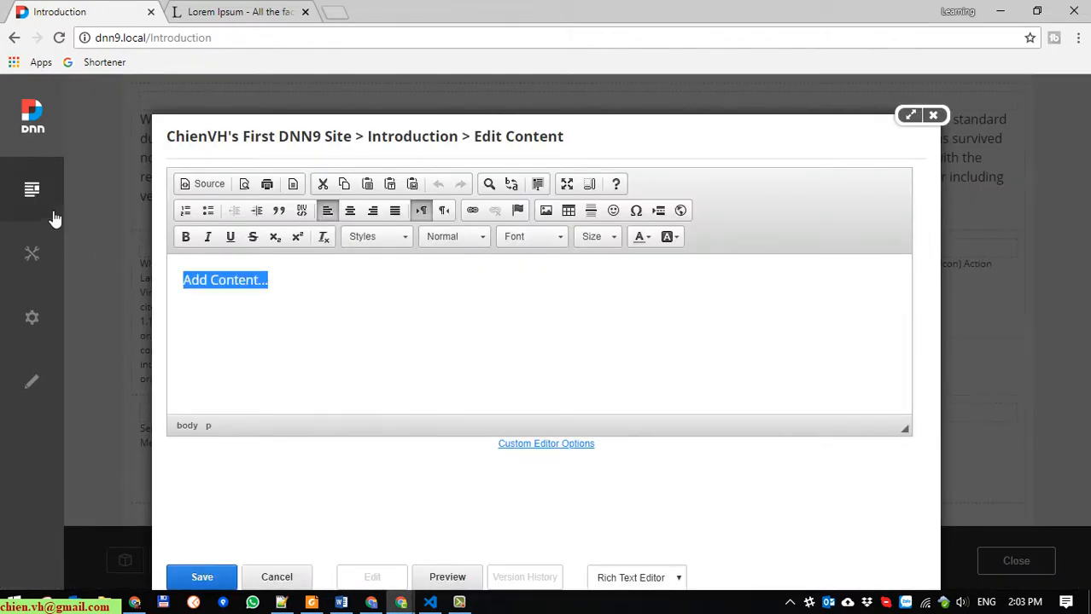
{"action": "mouse_move", "coordinate": [54, 219]}
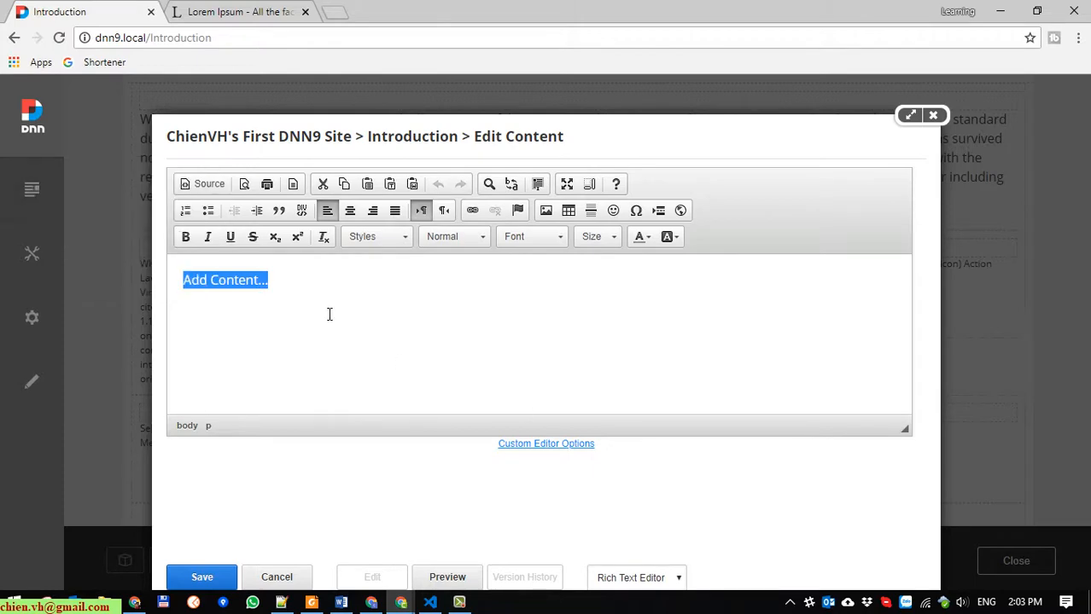
{"action": "right_click", "coordinate": [309, 285]}
{"action": "left_click", "coordinate": [345, 326]}
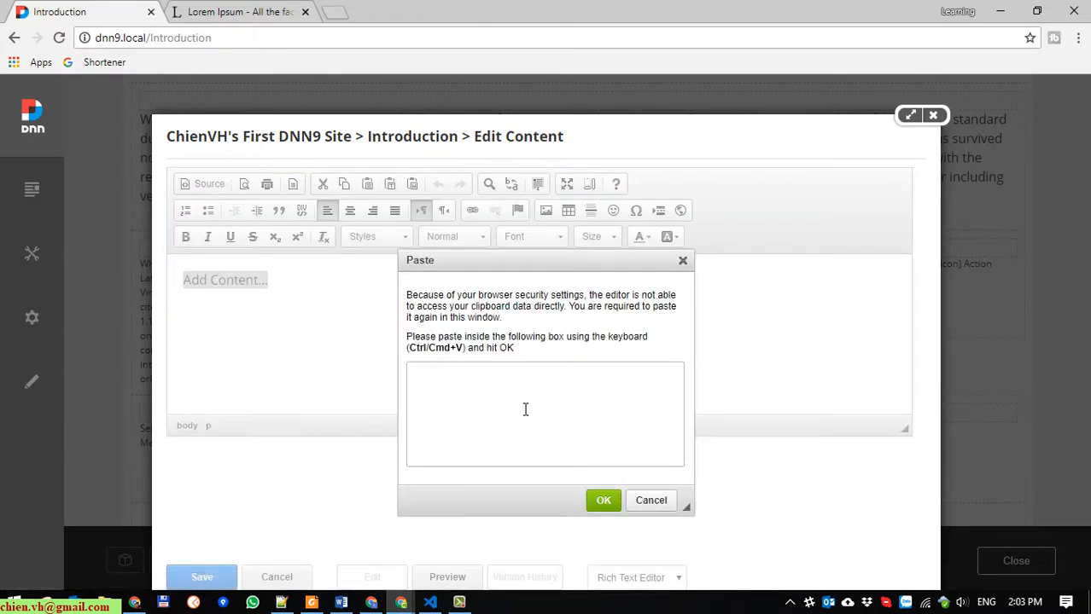
{"action": "right_click", "coordinate": [525, 409]}
{"action": "left_click", "coordinate": [554, 280]}
{"action": "left_click", "coordinate": [602, 500]}
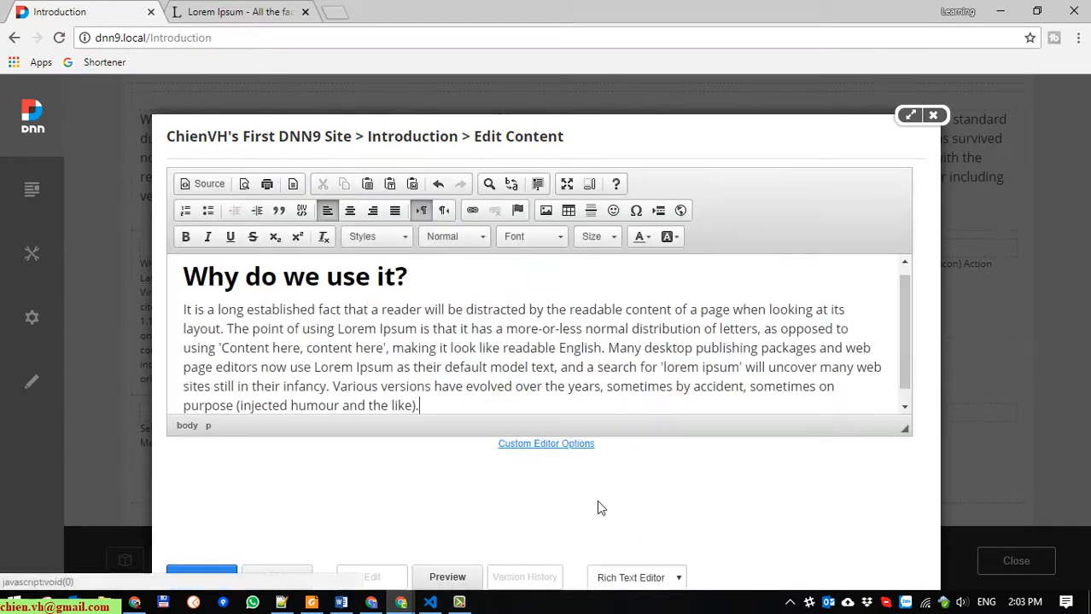
{"action": "left_click", "coordinate": [209, 577]}
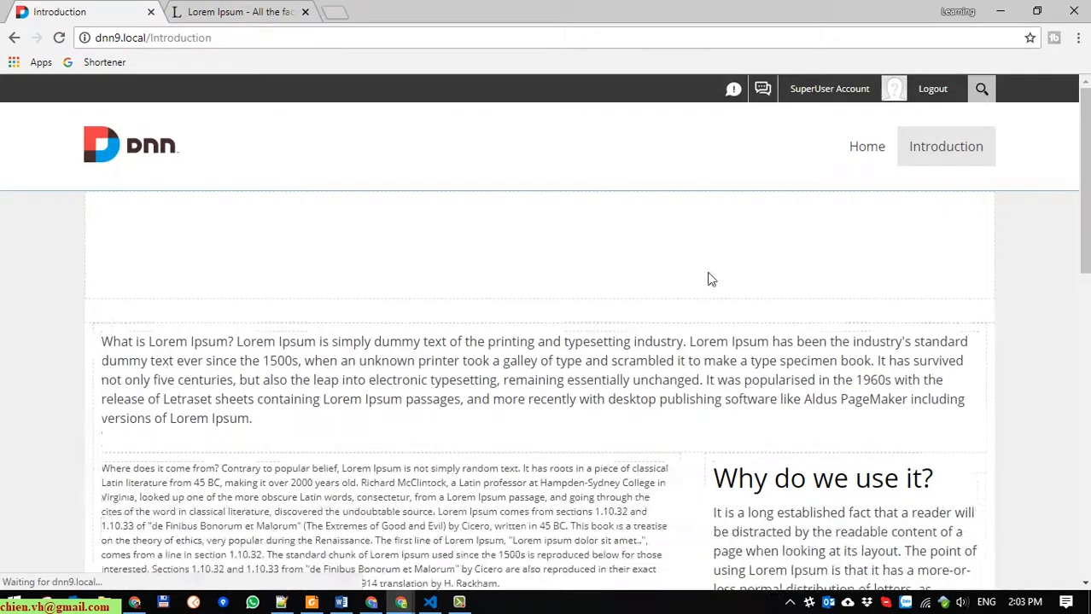
Step: Copy the "Where can I get some?" heading and its paragraph from lipsum.com
{"action": "left_click", "coordinate": [212, 10]}
{"action": "scroll", "coordinate": [569, 286], "scroll_direction": "down", "scroll_amount": 3}
{"action": "left_click_drag", "start_coordinate": [559, 282], "coordinate": [823, 485]}
{"action": "right_click", "coordinate": [645, 380]}
{"action": "left_click", "coordinate": [664, 374]}
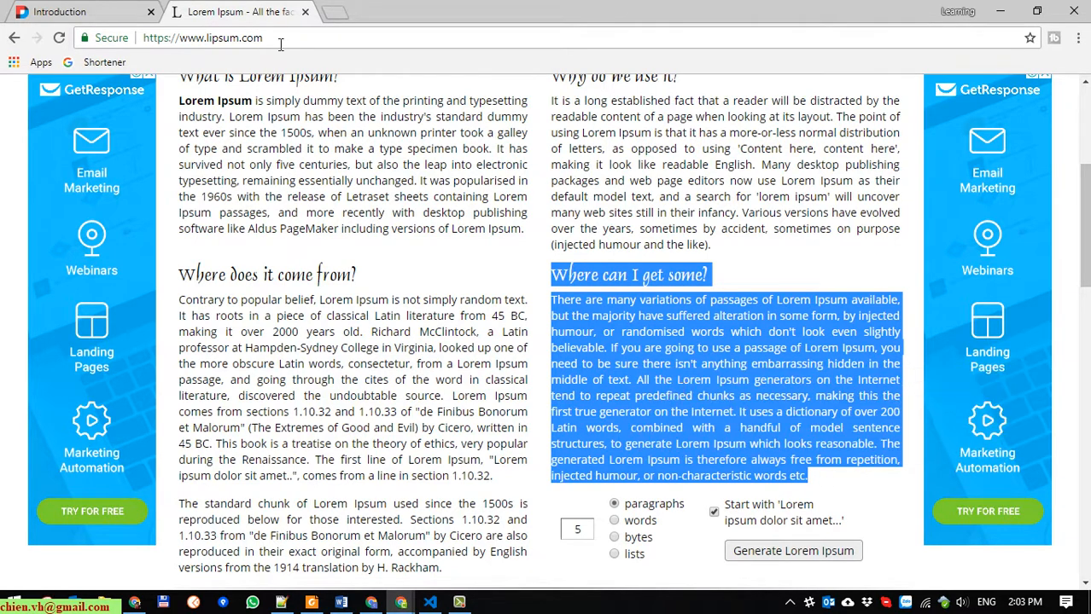
Step: Return to the Introduction page and open the content editor of the empty HTML module in the wide pane of the third row
{"action": "left_click", "coordinate": [81, 8]}
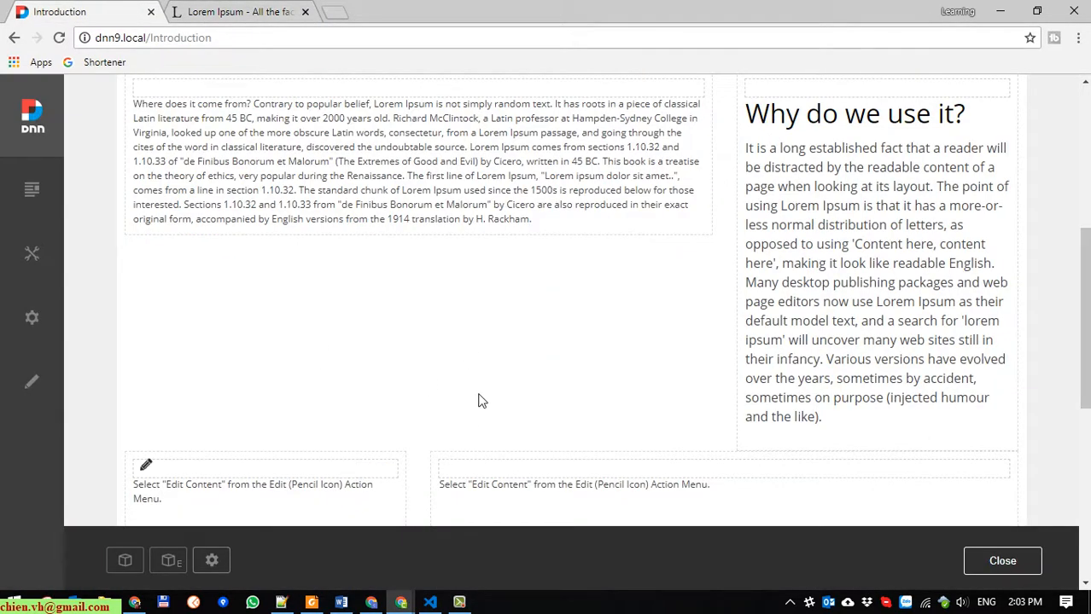
{"action": "scroll", "coordinate": [478, 401], "scroll_direction": "down", "scroll_amount": 2}
{"action": "mouse_move", "coordinate": [548, 350]}
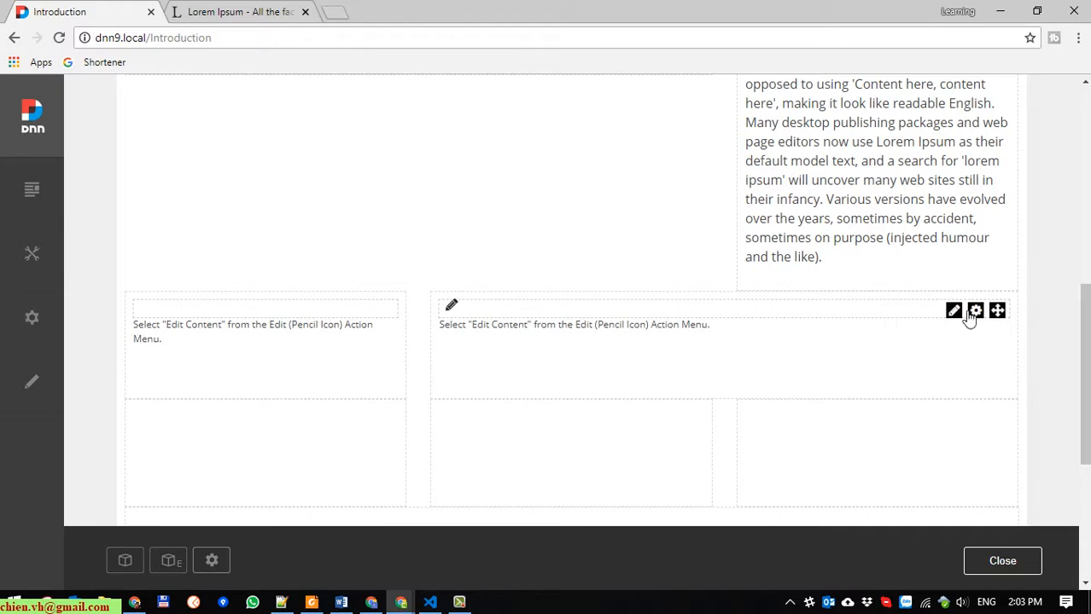
{"action": "mouse_move", "coordinate": [954, 312]}
{"action": "left_click", "coordinate": [849, 331]}
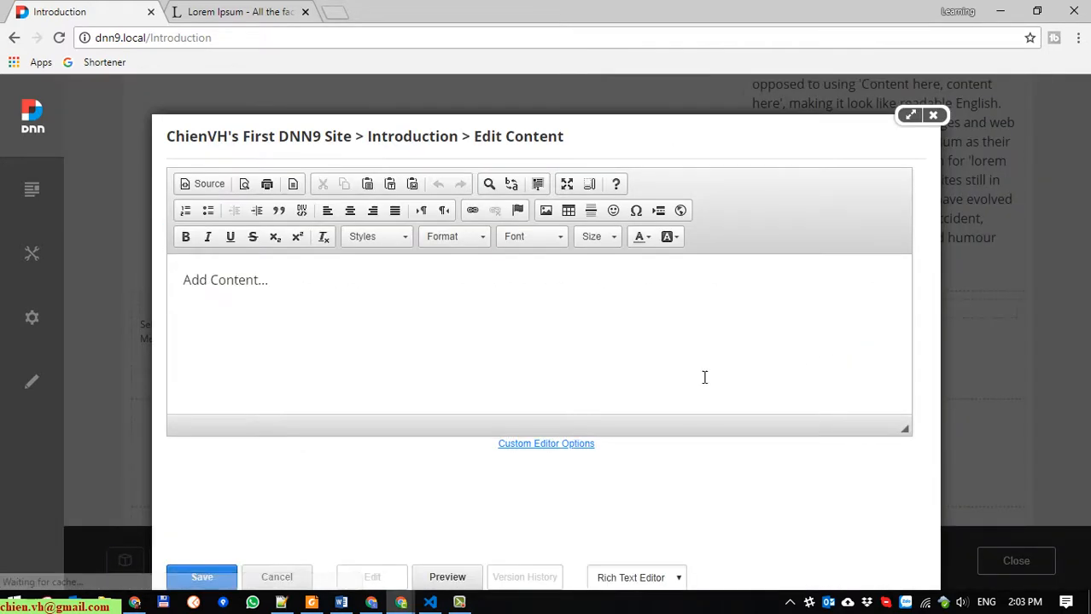
Step: Replace the placeholder with the copied "Where can I get some?" text and save the module
{"action": "left_click", "coordinate": [351, 317]}
{"action": "key", "text": "ctrl+a"}
{"action": "mouse_move", "coordinate": [6, 254]}
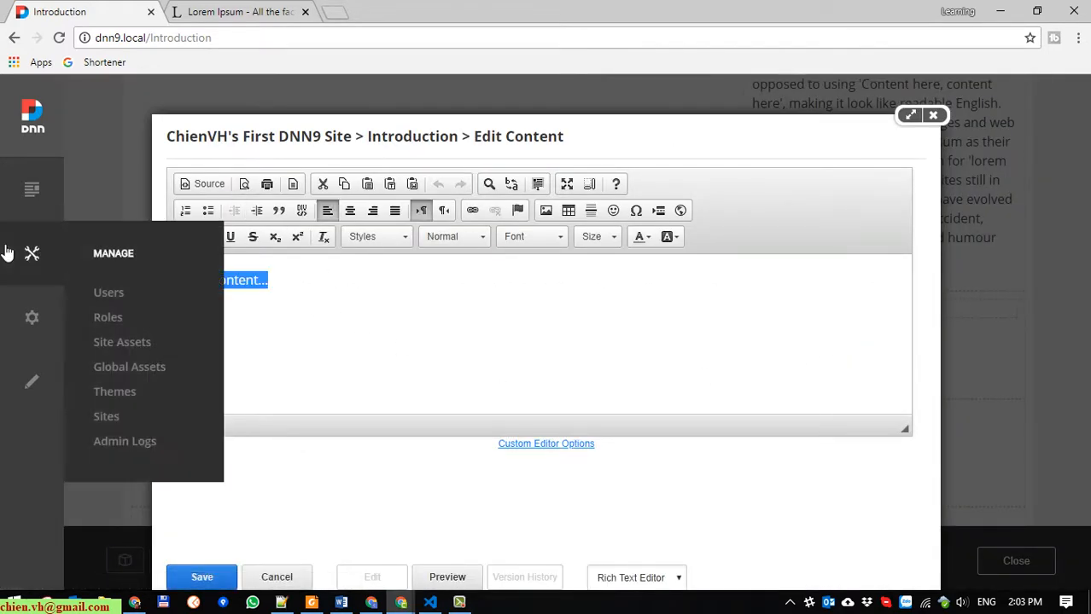
{"action": "key", "text": "ctrl+v"}
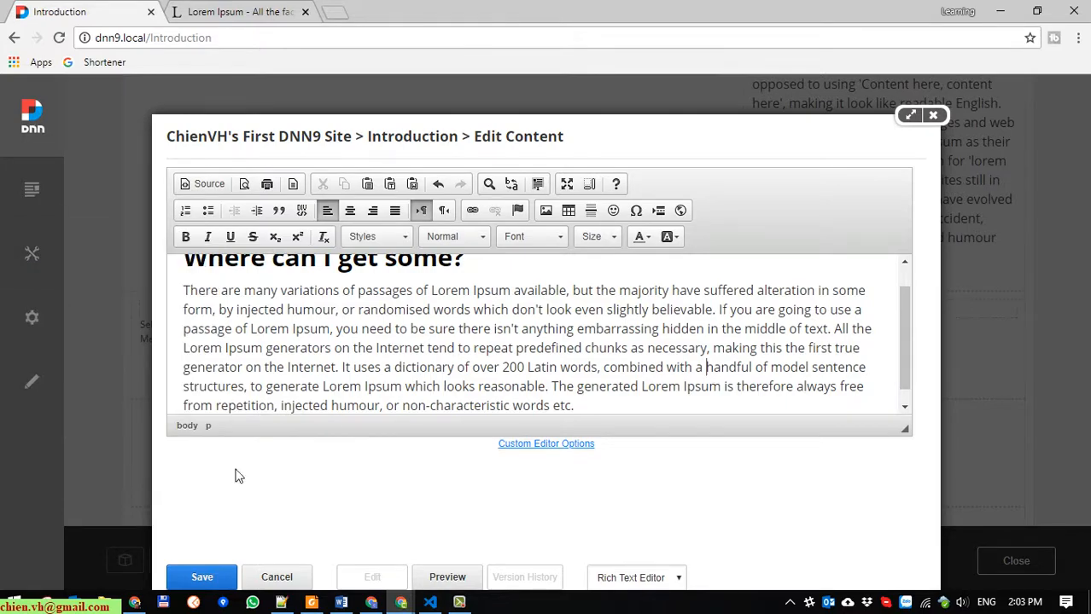
{"action": "left_click", "coordinate": [196, 571]}
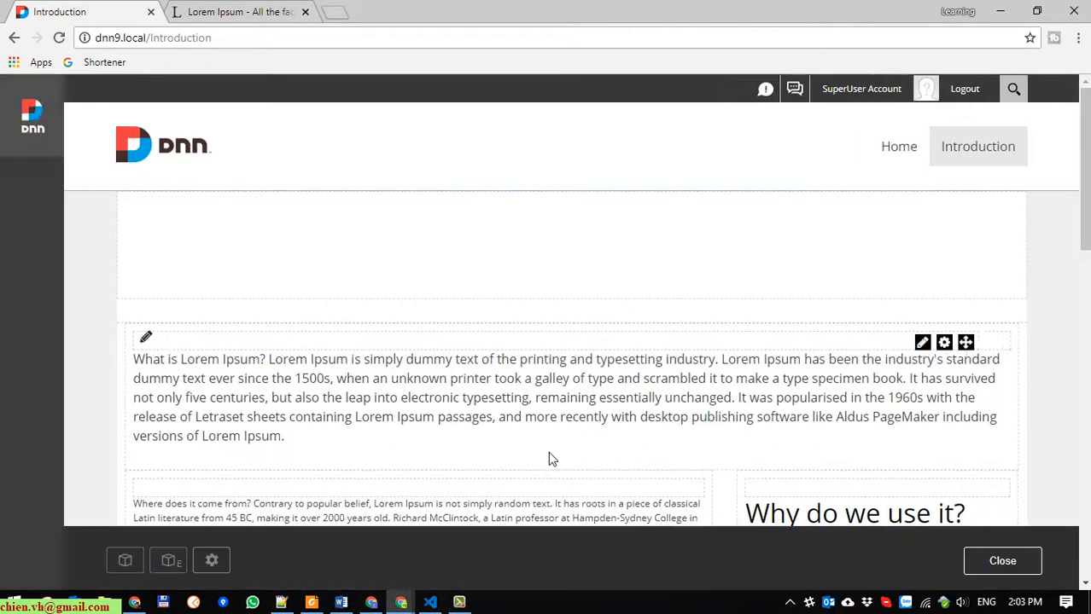
Step: Close the page's edit mode and review the layout of the filled Introduction page
{"action": "scroll", "coordinate": [550, 459], "scroll_direction": "down", "scroll_amount": 5}
{"action": "scroll", "coordinate": [683, 390], "scroll_direction": "down", "scroll_amount": 3}
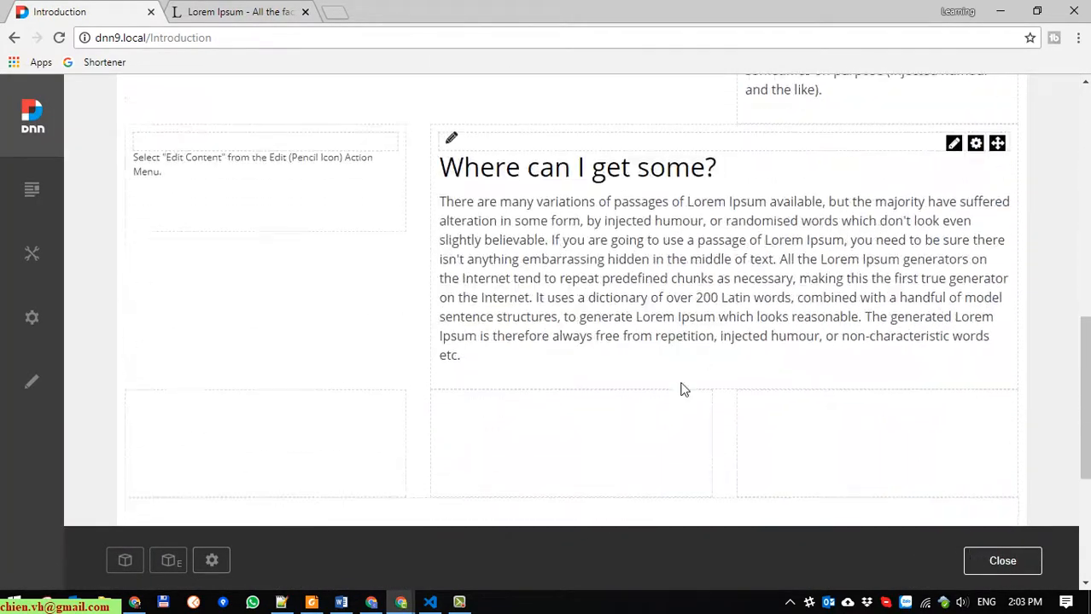
{"action": "scroll", "coordinate": [682, 389], "scroll_direction": "down", "scroll_amount": 3}
{"action": "left_click", "coordinate": [1024, 562]}
{"action": "scroll", "coordinate": [687, 436], "scroll_direction": "down", "scroll_amount": 1}
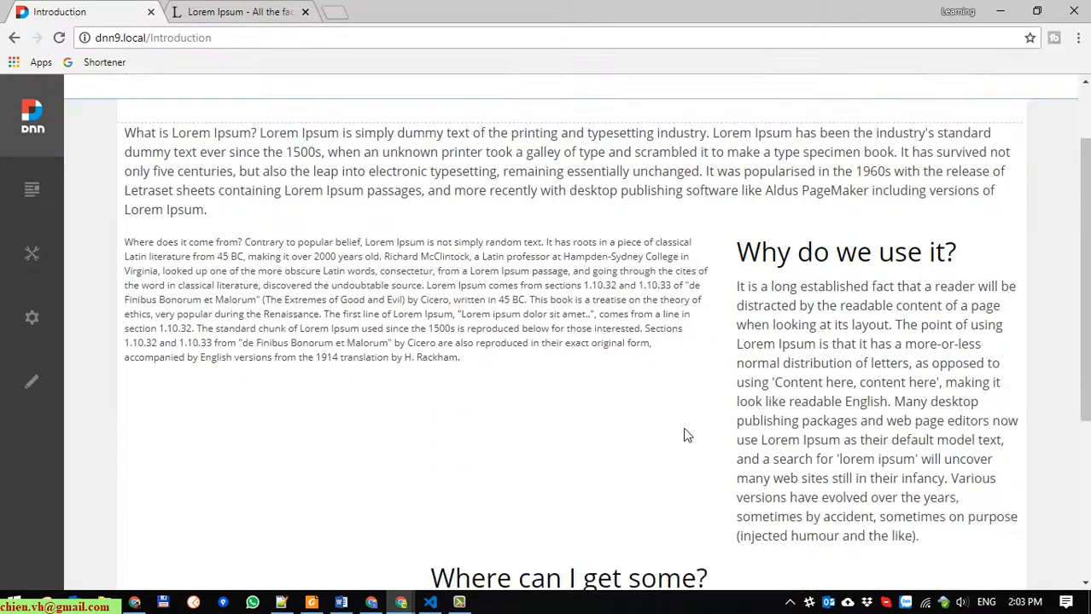
{"action": "scroll", "coordinate": [687, 436], "scroll_direction": "down", "scroll_amount": 3}
{"action": "left_click_drag", "start_coordinate": [1086, 337], "coordinate": [1078, 175]}
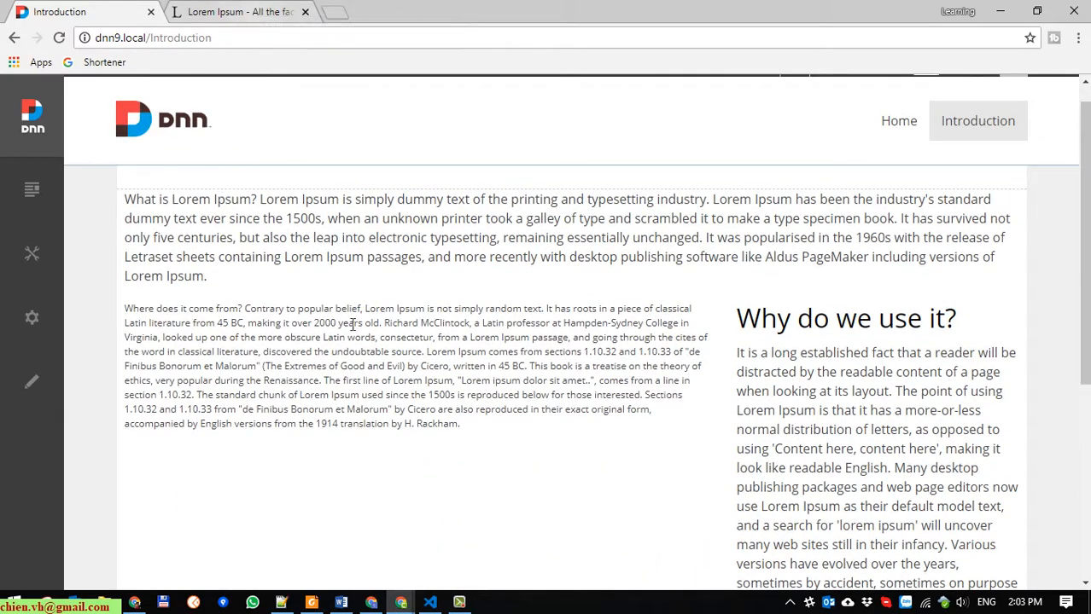
Step: Switch to the incognito browser window, reload the Introduction page and examine how its text appears to a visitor
{"action": "mouse_move", "coordinate": [401, 603]}
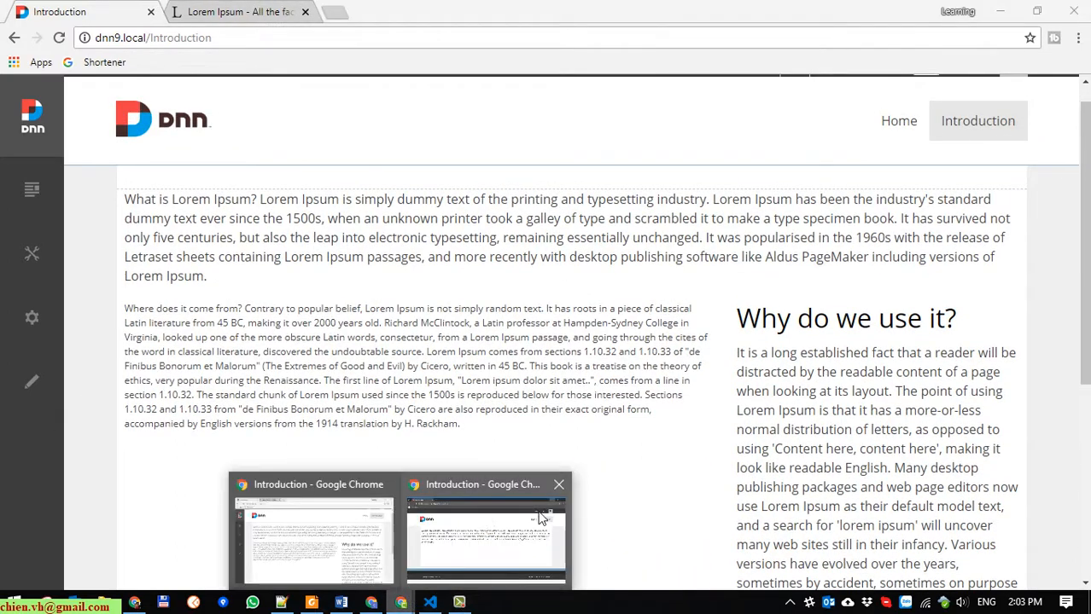
{"action": "left_click", "coordinate": [478, 521]}
{"action": "left_click", "coordinate": [58, 43]}
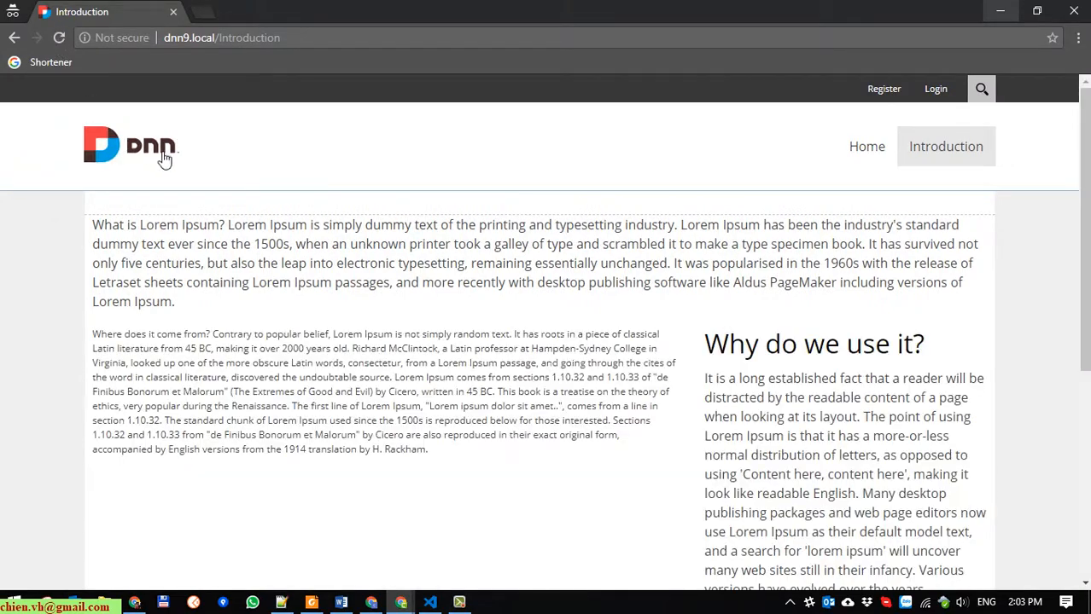
{"action": "scroll", "coordinate": [311, 353], "scroll_direction": "down", "scroll_amount": 3}
{"action": "scroll", "coordinate": [314, 363], "scroll_direction": "down", "scroll_amount": 2}
{"action": "scroll", "coordinate": [314, 364], "scroll_direction": "up", "scroll_amount": 4}
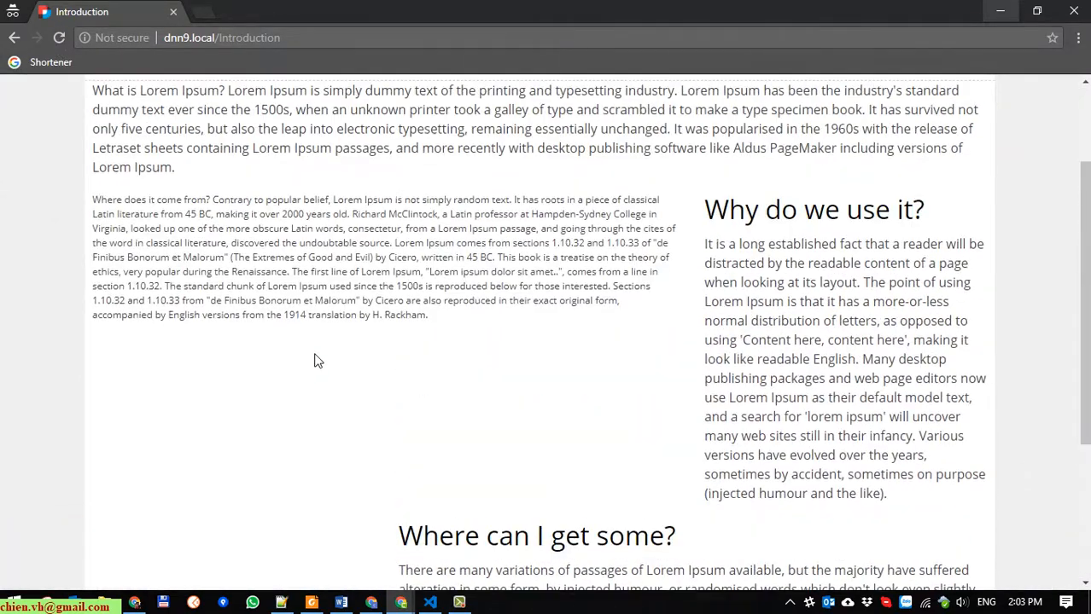
{"action": "left_click_drag", "start_coordinate": [89, 278], "coordinate": [446, 412]}
{"action": "left_click", "coordinate": [447, 413]}
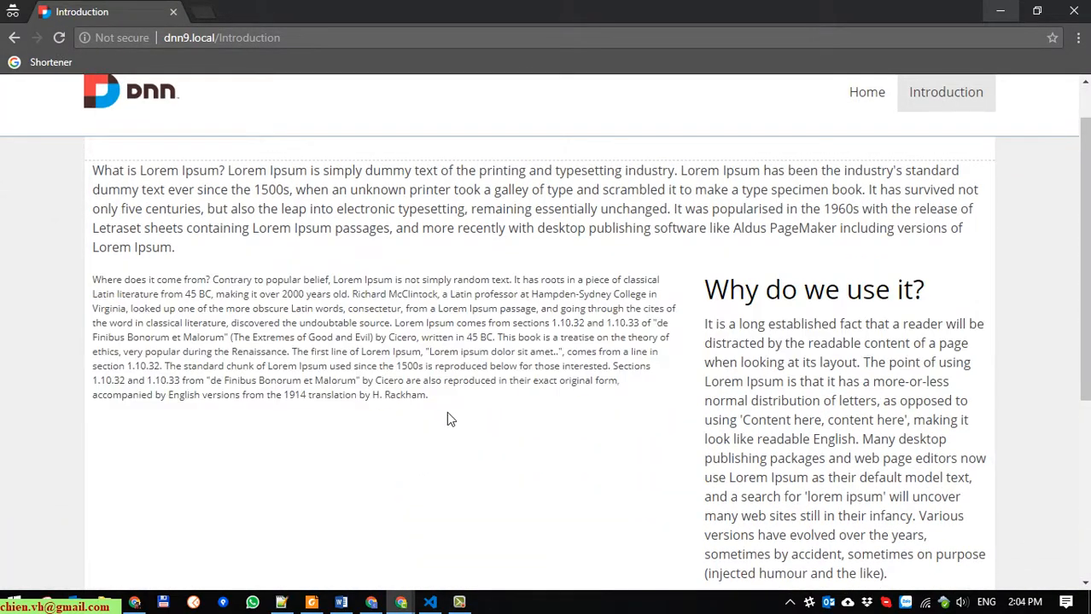
{"action": "left_click", "coordinate": [1000, 11]}
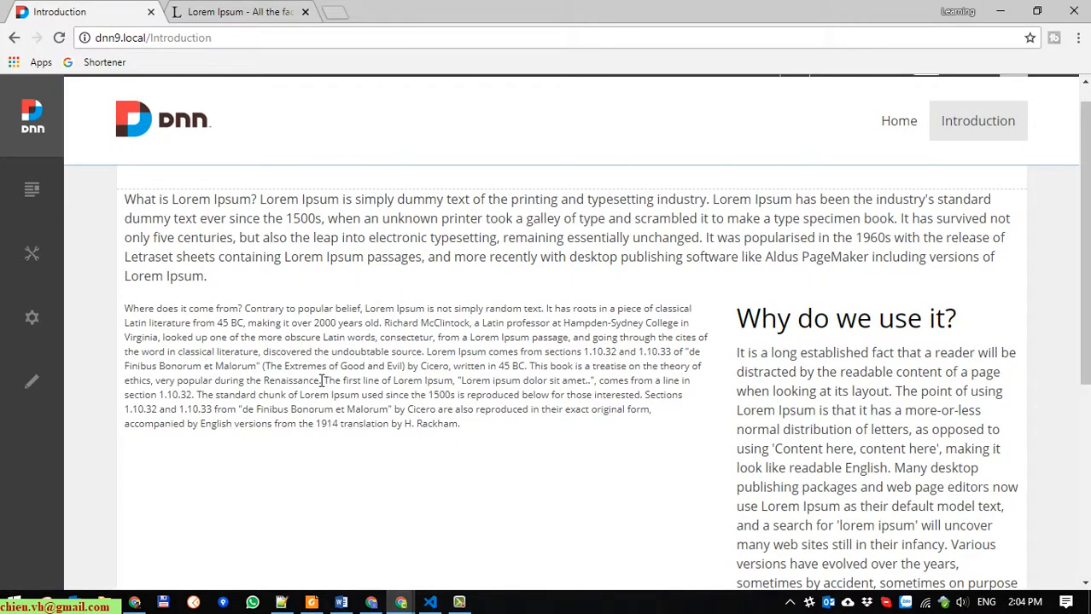
Step: Put the Introduction page back in edit mode and open the content editor of the "Where does it come from?" module
{"action": "left_click", "coordinate": [32, 384]}
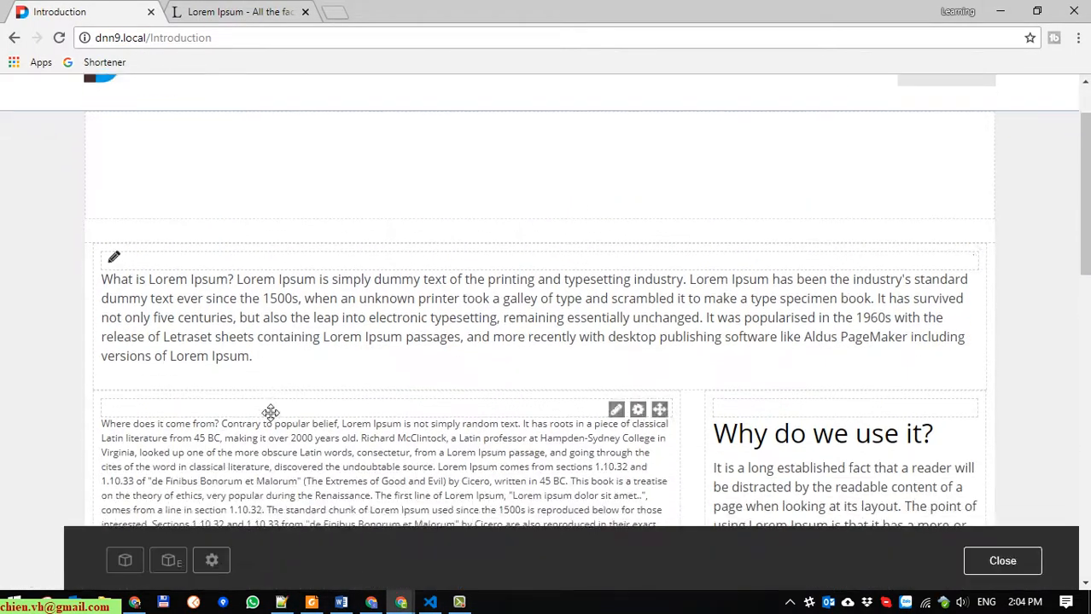
{"action": "left_click", "coordinate": [166, 271]}
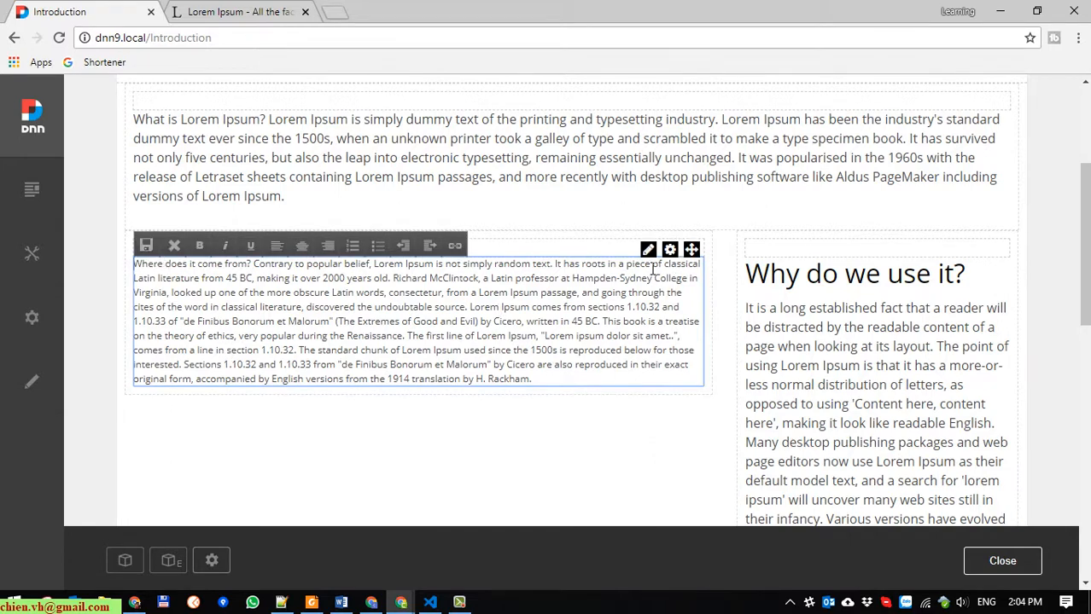
{"action": "left_click", "coordinate": [574, 386]}
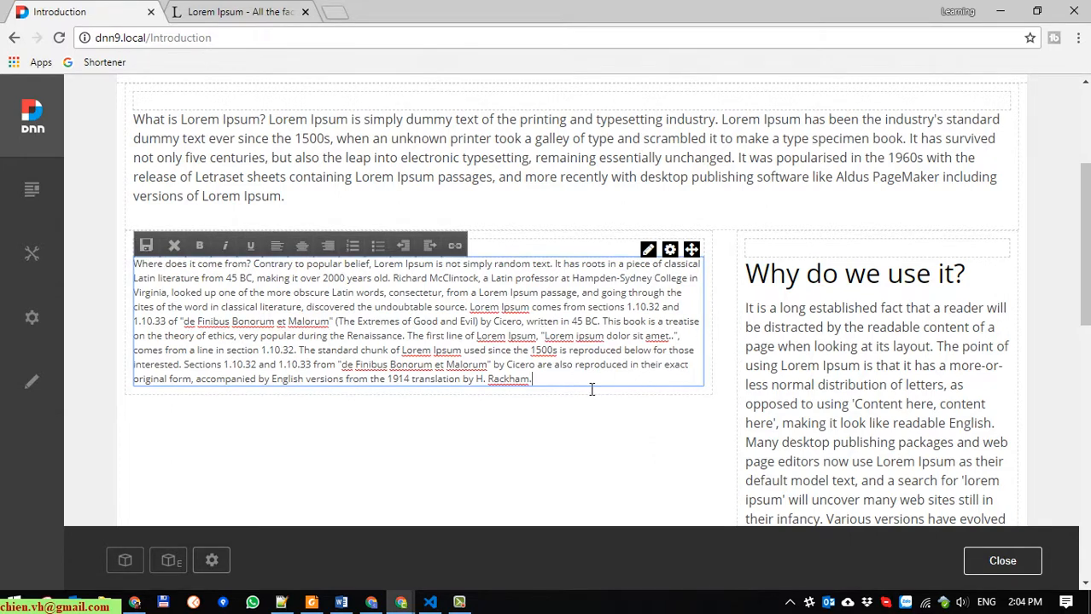
{"action": "left_click", "coordinate": [656, 391]}
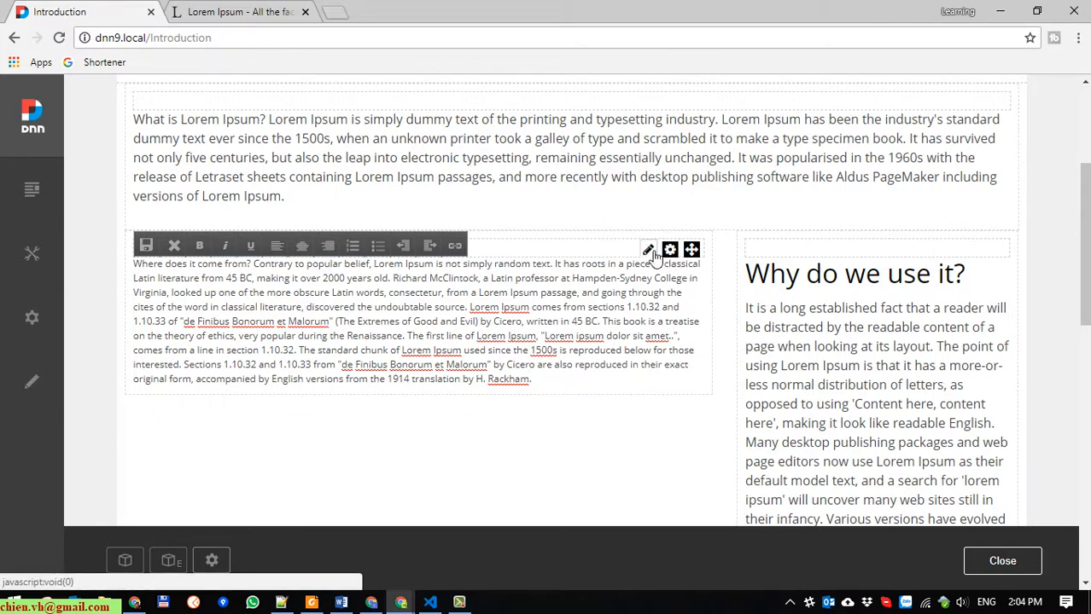
{"action": "mouse_move", "coordinate": [650, 250]}
{"action": "left_click", "coordinate": [563, 267]}
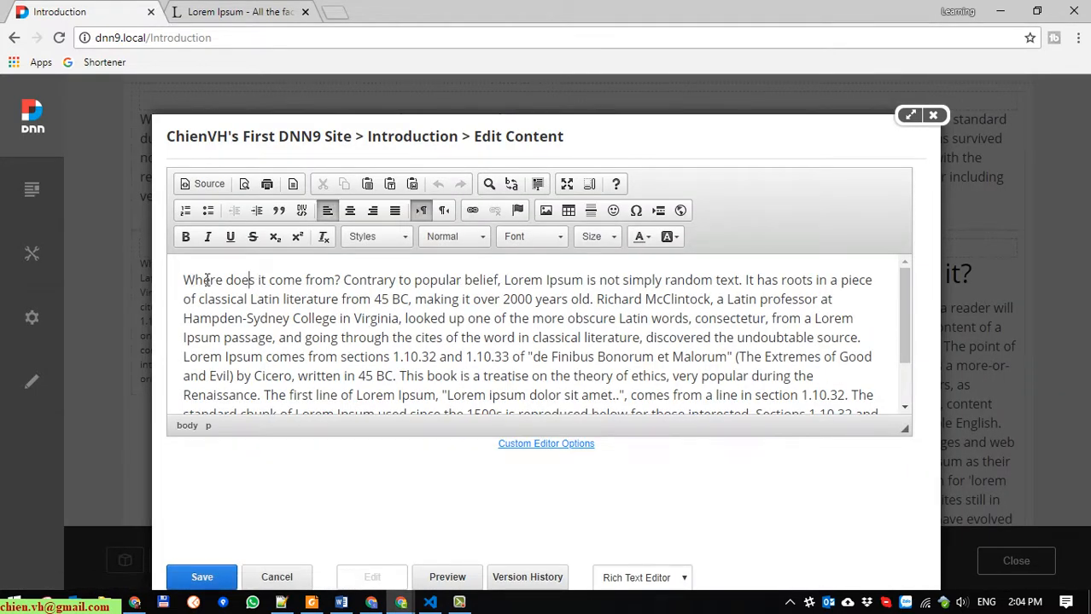
Step: Split "Where does it come from?" from the body text so that it forms its own paragraph
{"action": "scroll", "coordinate": [442, 344], "scroll_direction": "down", "scroll_amount": 2}
{"action": "scroll", "coordinate": [390, 335], "scroll_direction": "up", "scroll_amount": 2}
{"action": "key", "text": "Return"}
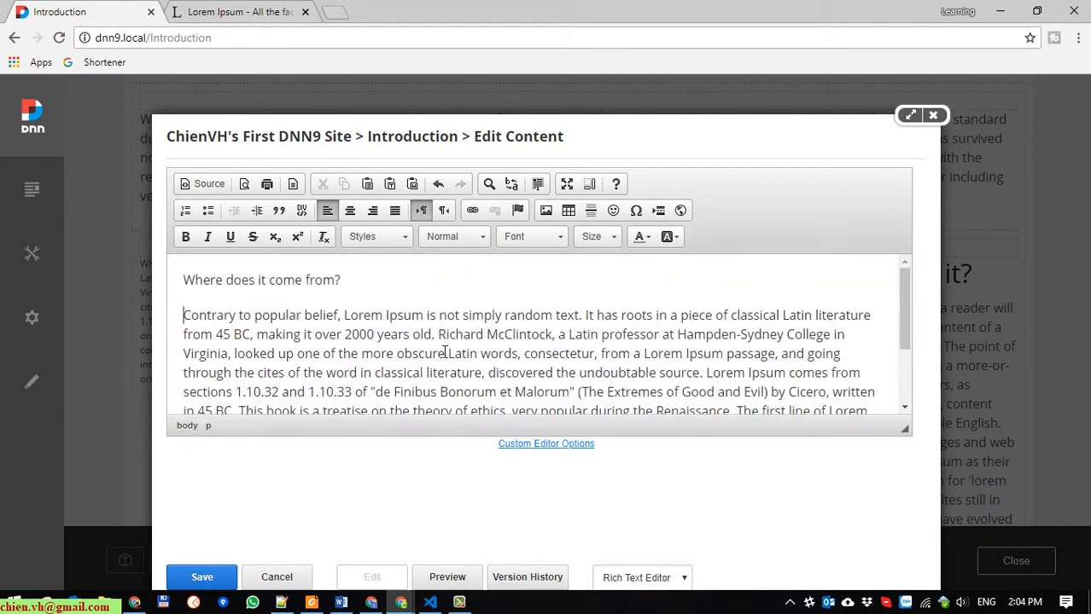
Step: Set the font size of the "Where does it come from?" module's text to larger
{"action": "left_click_drag", "start_coordinate": [188, 290], "coordinate": [868, 542]}
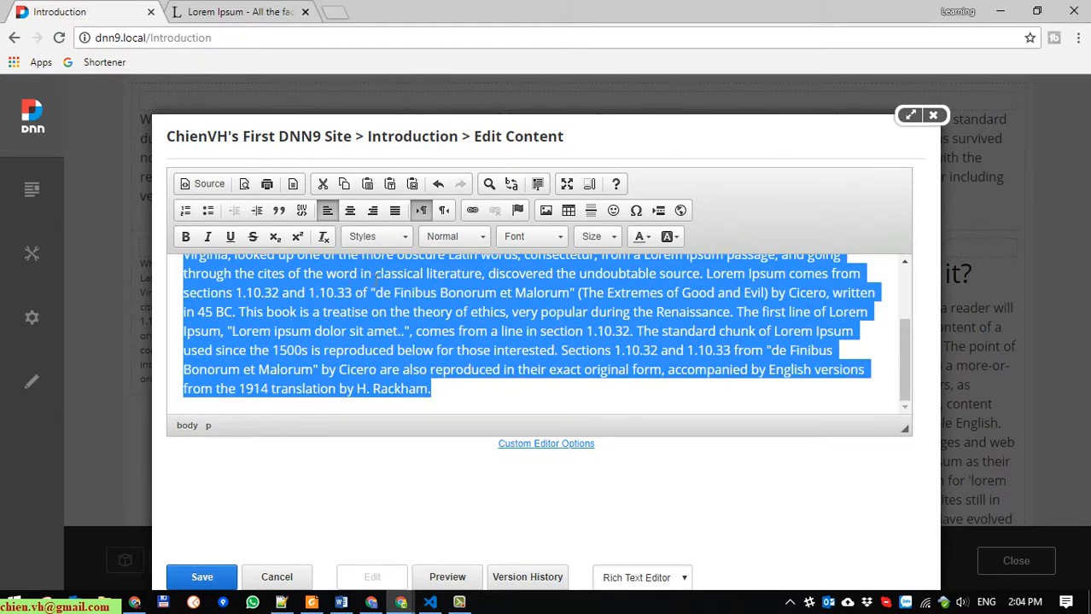
{"action": "left_click", "coordinate": [598, 237]}
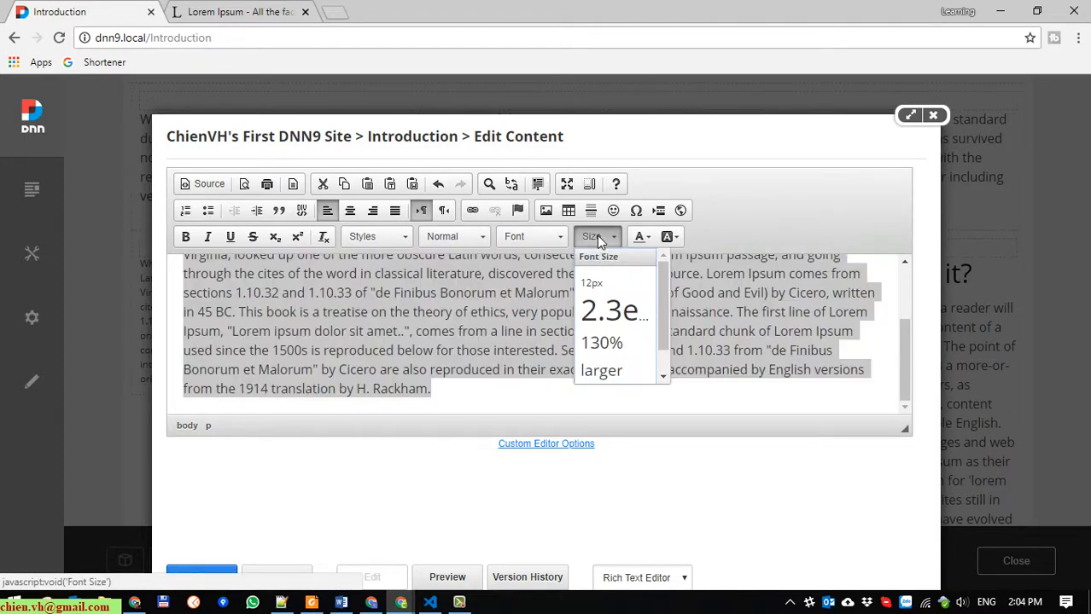
{"action": "scroll", "coordinate": [621, 302], "scroll_direction": "down", "scroll_amount": 1}
{"action": "left_click", "coordinate": [612, 346]}
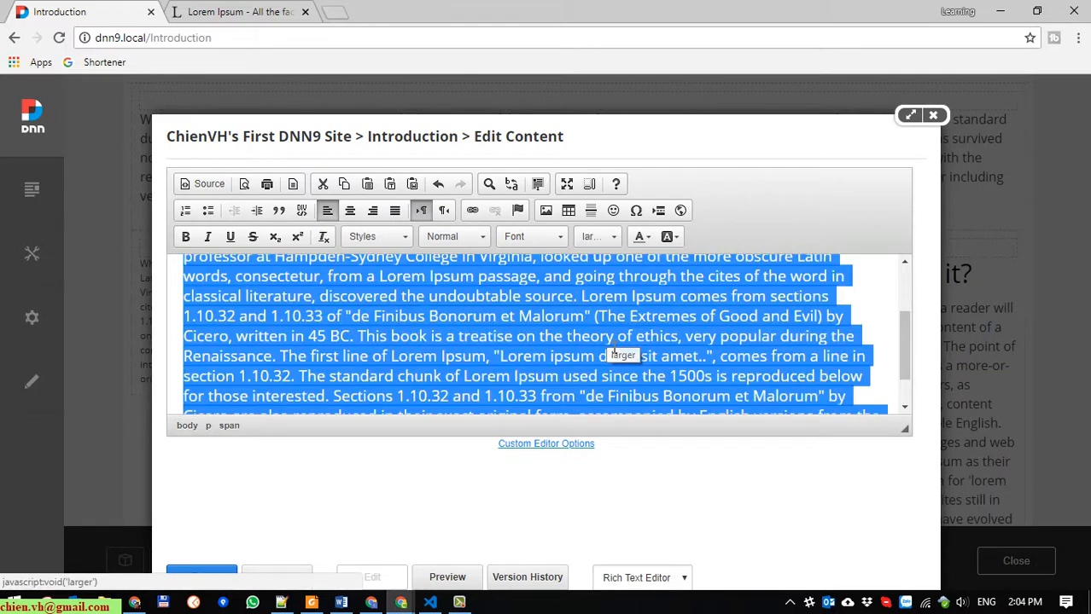
Step: Make the "Where does it come from?" line bold and save the module's content
{"action": "left_click", "coordinate": [362, 340]}
{"action": "scroll", "coordinate": [362, 340], "scroll_direction": "up", "scroll_amount": 1}
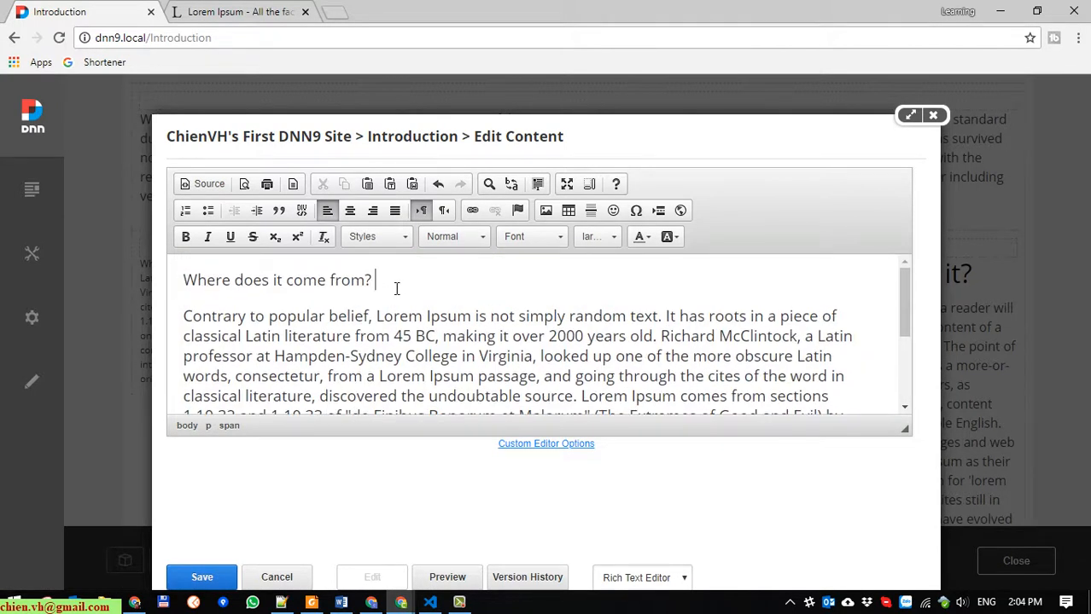
{"action": "left_click_drag", "start_coordinate": [396, 288], "coordinate": [92, 288]}
{"action": "left_click", "coordinate": [184, 238]}
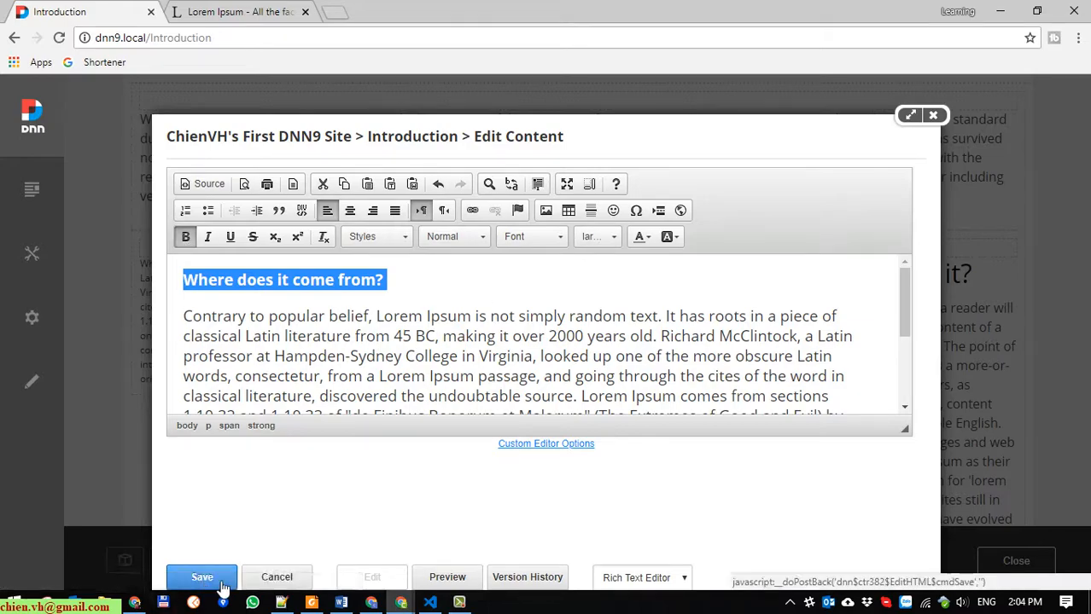
{"action": "left_click", "coordinate": [205, 580]}
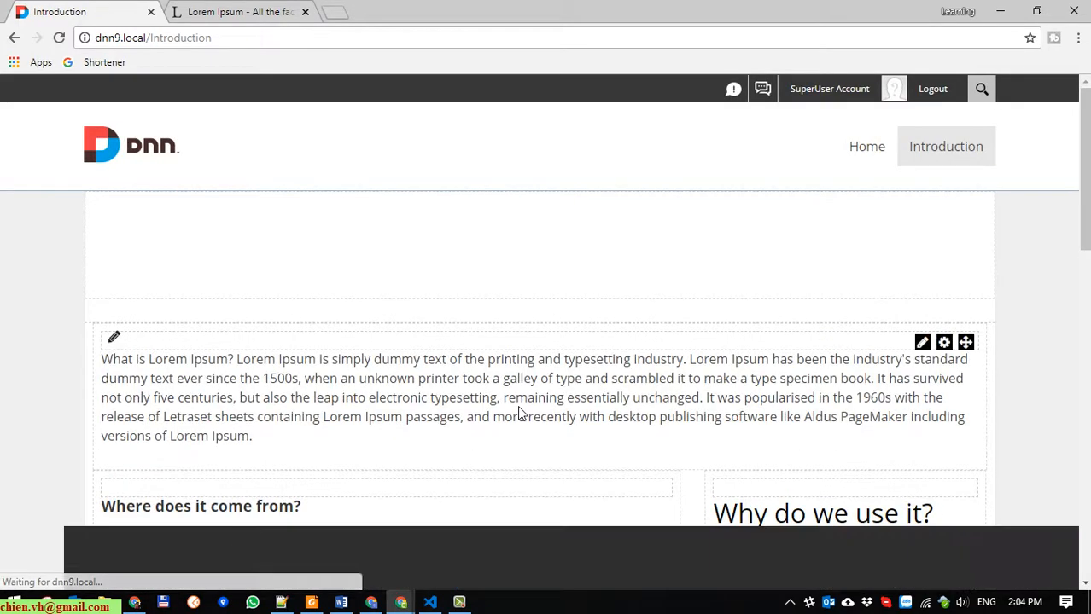
Step: Open the content editor of the empty HTML module beside "Where can I get some?"
{"action": "scroll", "coordinate": [523, 415], "scroll_direction": "down", "scroll_amount": 5}
{"action": "scroll", "coordinate": [516, 401], "scroll_direction": "down", "scroll_amount": 4}
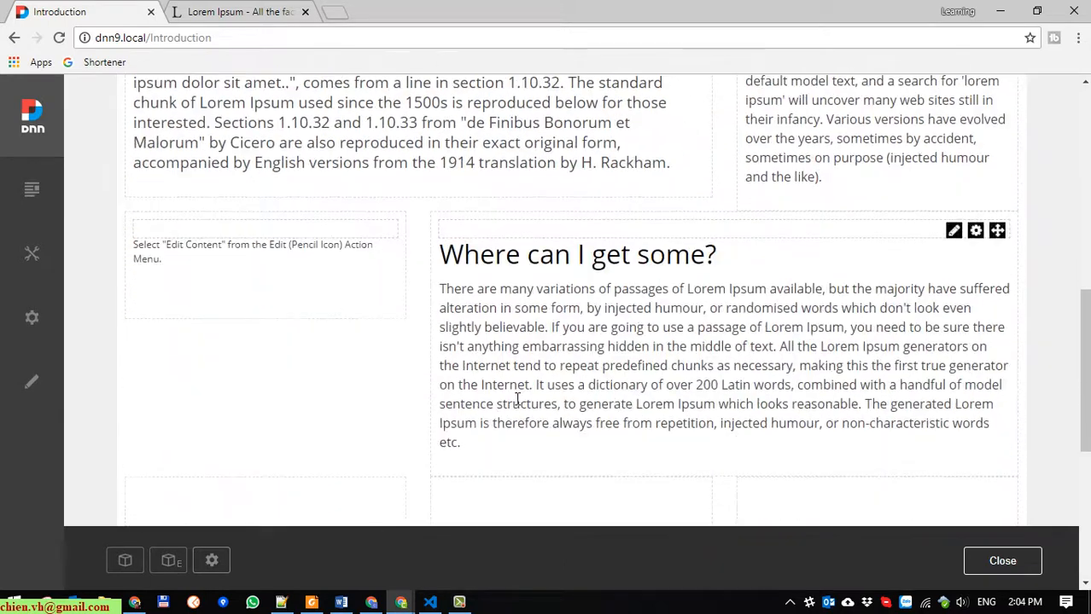
{"action": "scroll", "coordinate": [660, 383], "scroll_direction": "down", "scroll_amount": 1}
{"action": "mouse_move", "coordinate": [294, 190]}
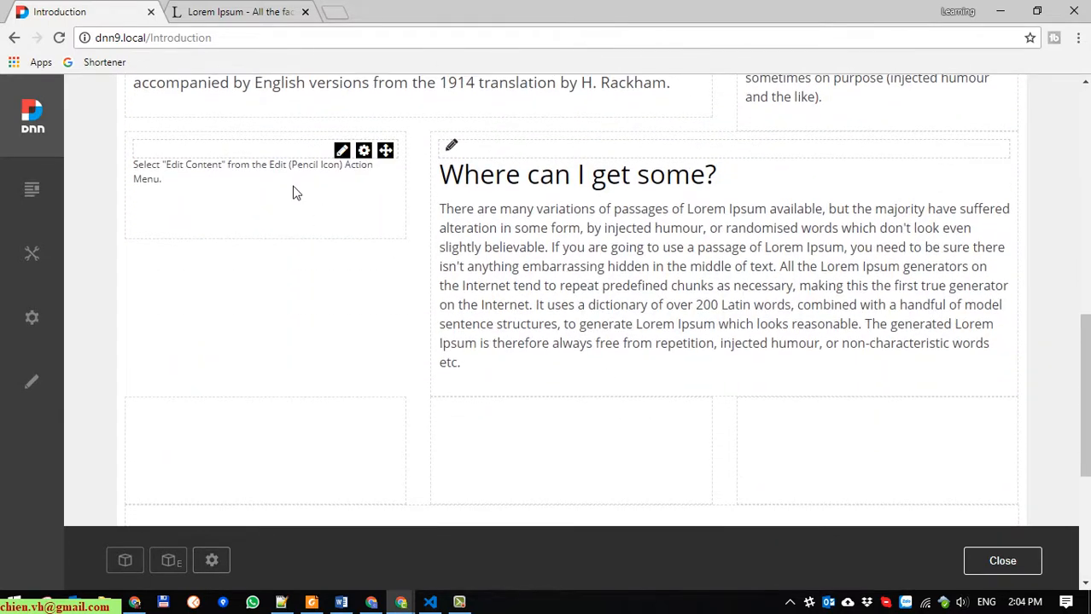
{"action": "mouse_move", "coordinate": [343, 154]}
{"action": "left_click", "coordinate": [314, 170]}
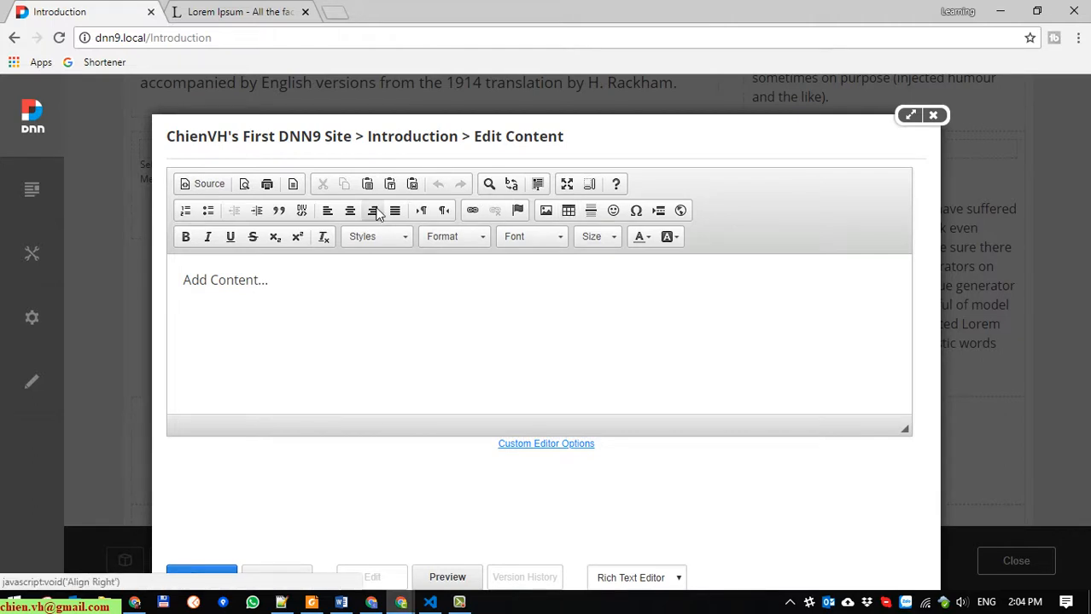
{"action": "left_click", "coordinate": [547, 212]}
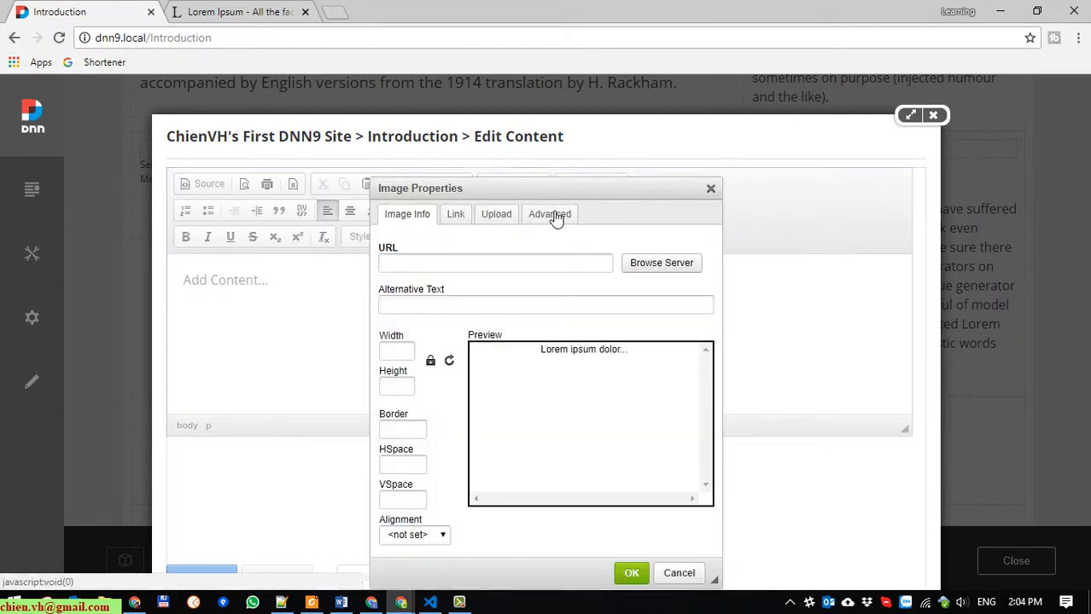
{"action": "left_click", "coordinate": [498, 216]}
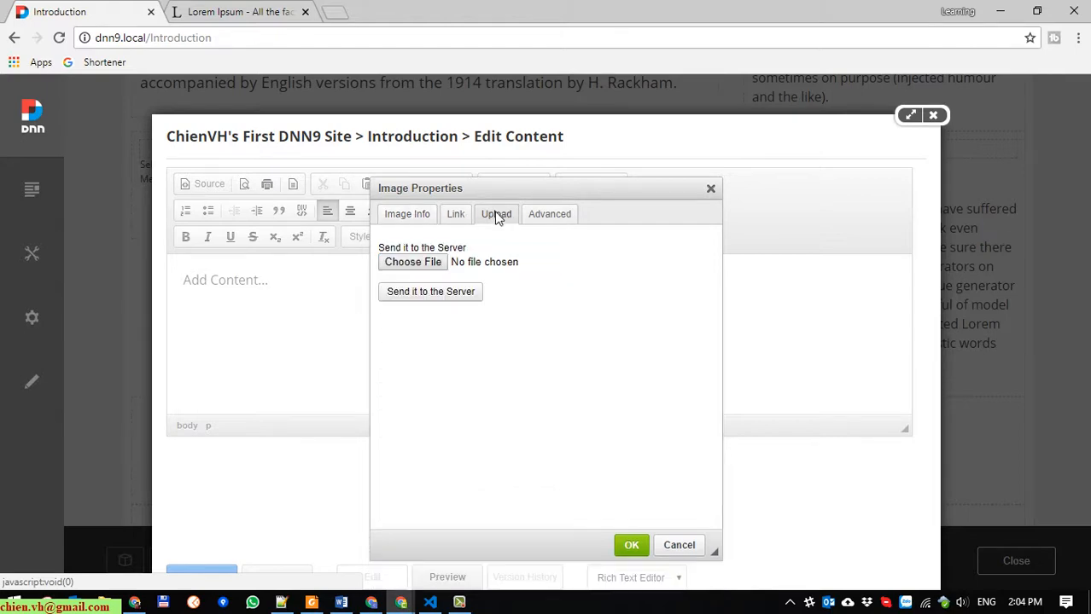
{"action": "left_click", "coordinate": [418, 264]}
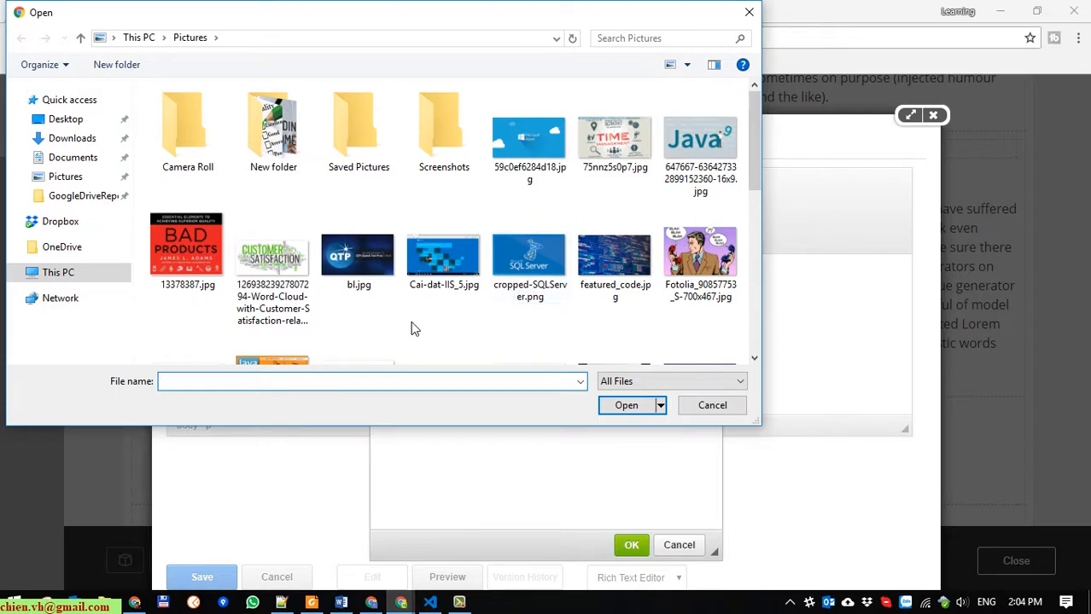
{"action": "left_click", "coordinate": [312, 293]}
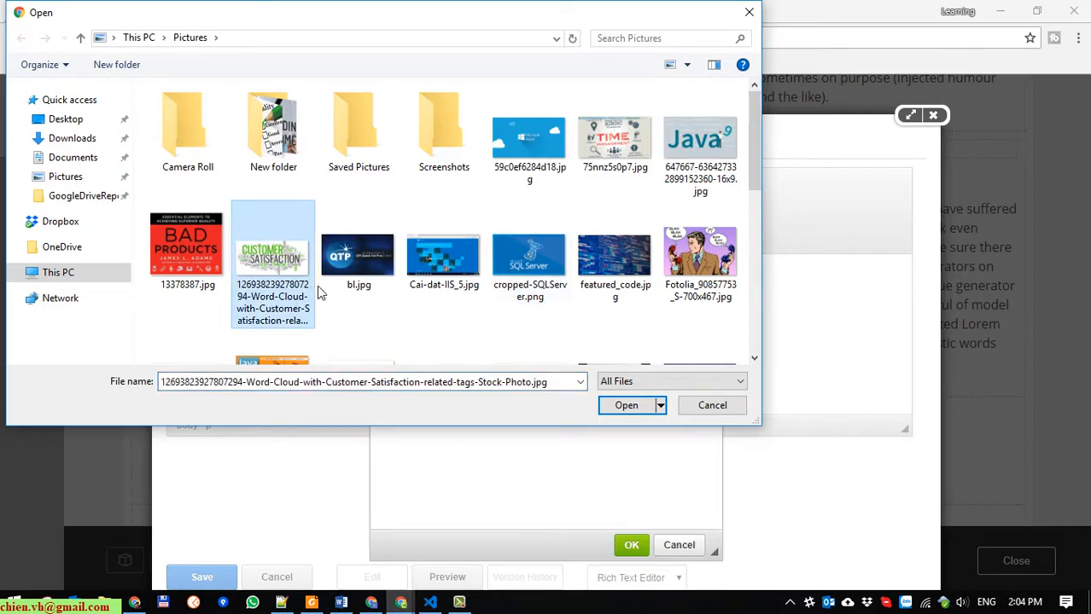
{"action": "left_click", "coordinate": [614, 406]}
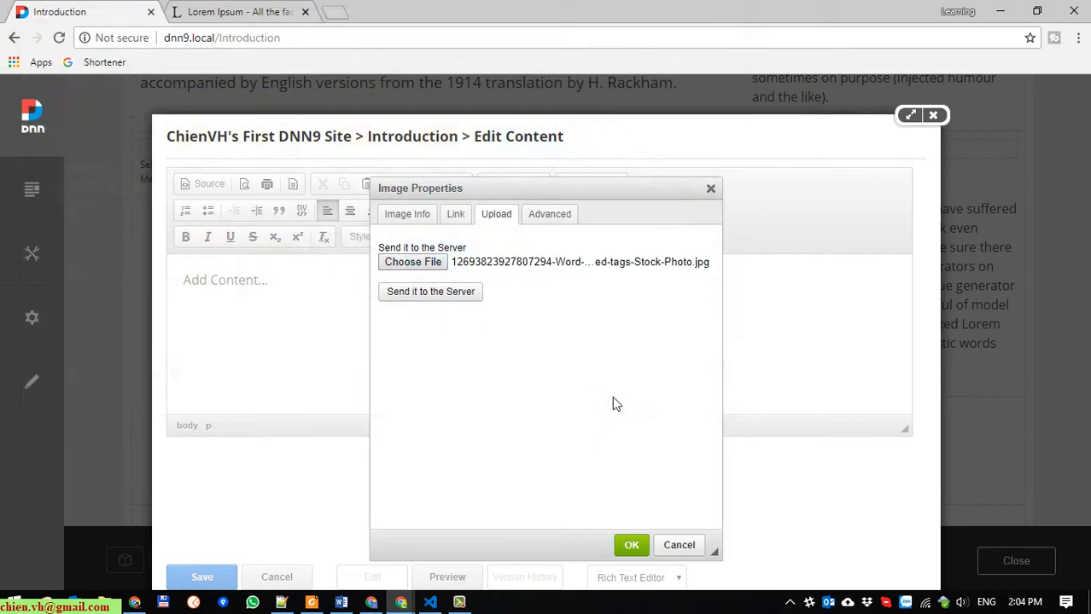
{"action": "left_click", "coordinate": [449, 294]}
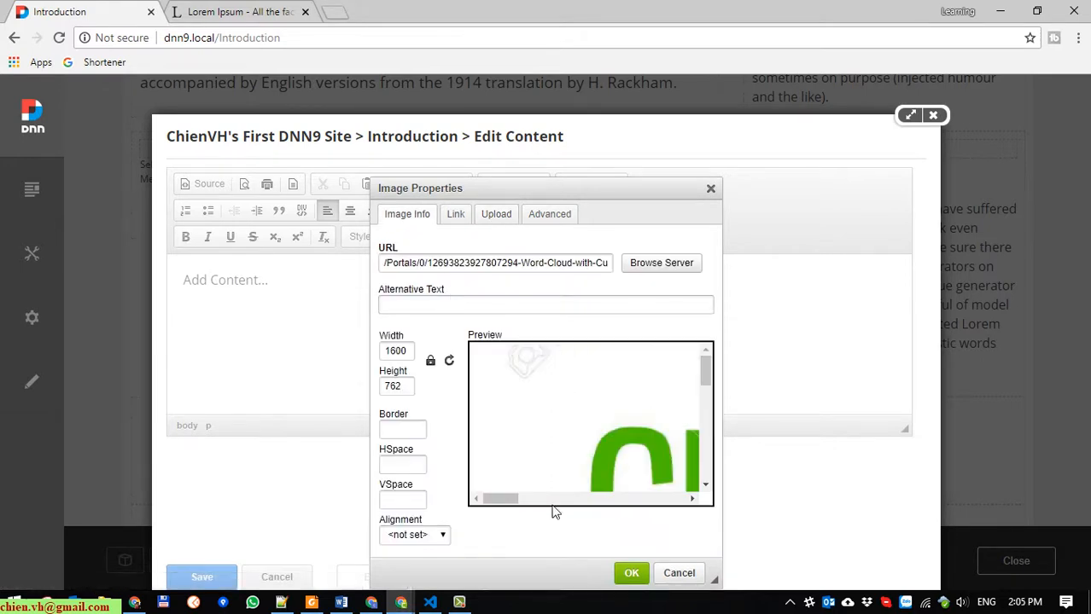
Step: Unlock the image's aspect ratio, set it to 600 wide by 400 high with Left alignment, and insert it
{"action": "mouse_move", "coordinate": [500, 500]}
{"action": "left_mouse_down"}
{"action": "mouse_move", "coordinate": [589, 502]}
{"action": "mouse_move", "coordinate": [484, 507]}
{"action": "left_mouse_up"}
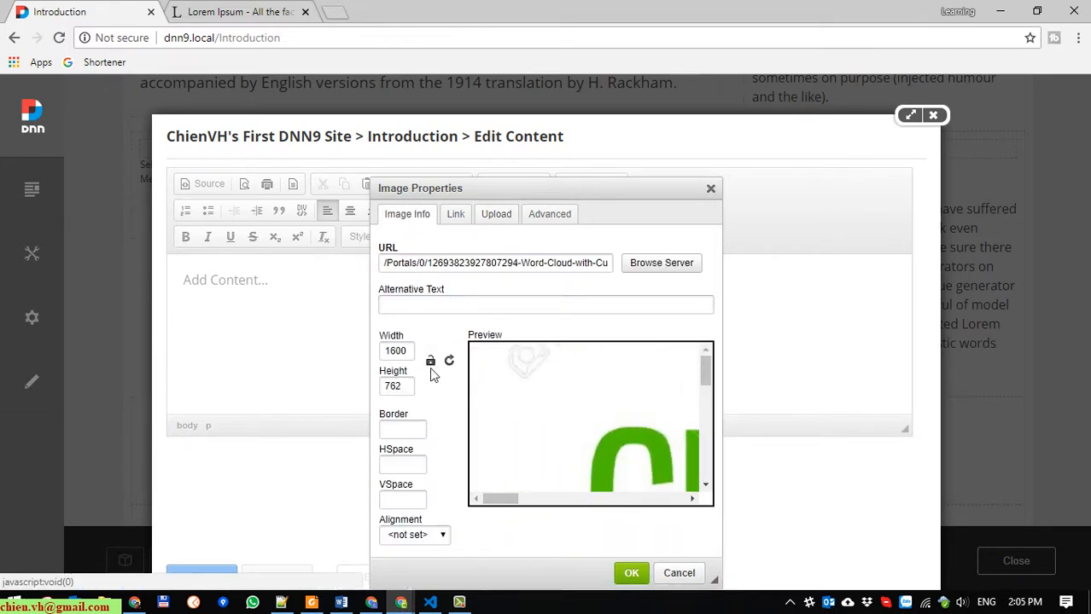
{"action": "double_click", "coordinate": [385, 358]}
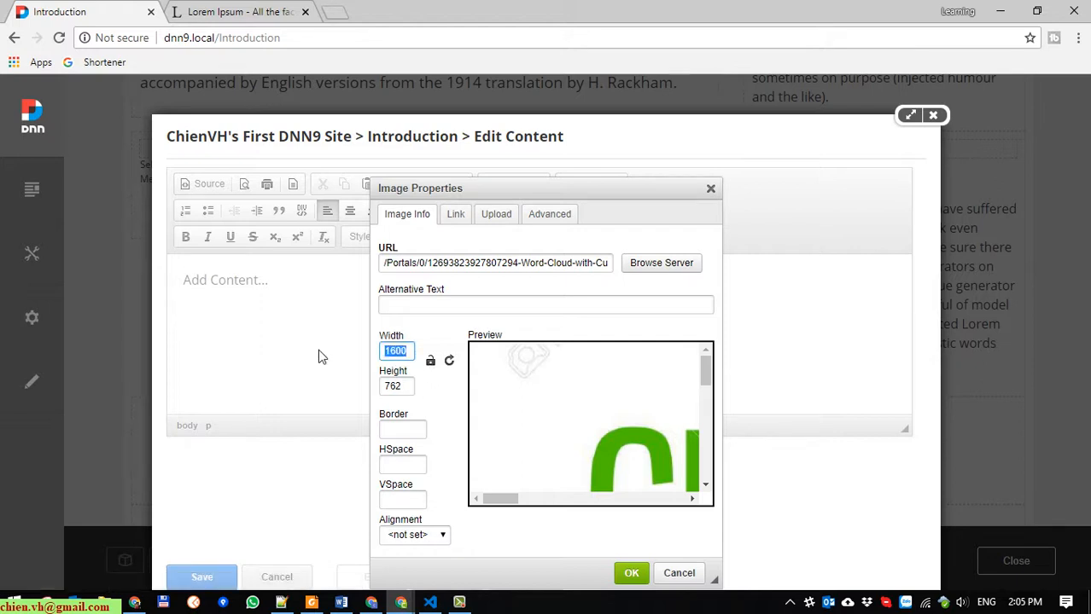
{"action": "type", "text": "400"}
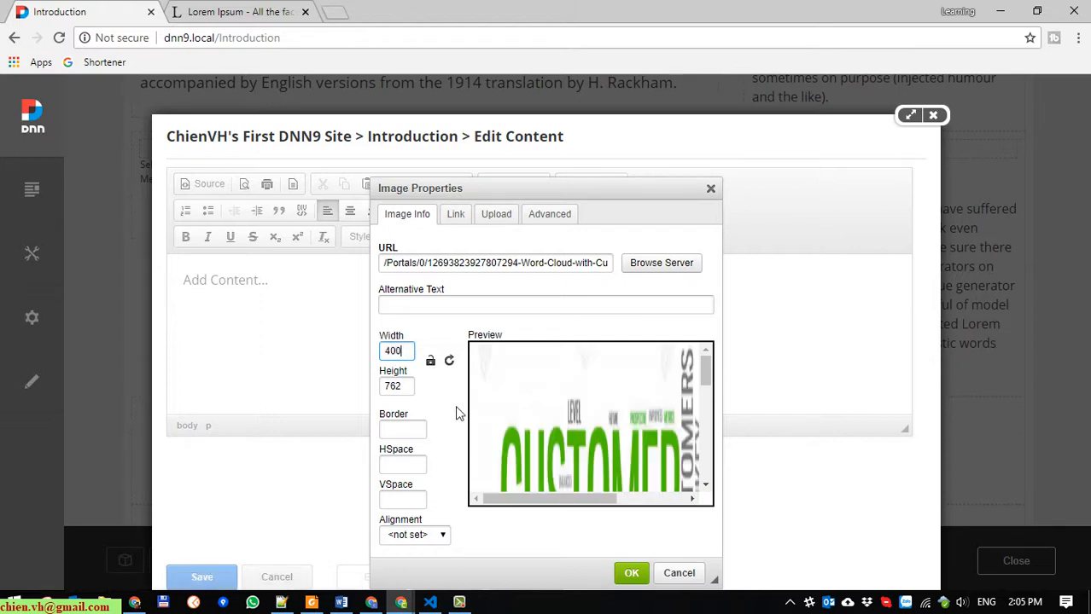
{"action": "left_click", "coordinate": [411, 388]}
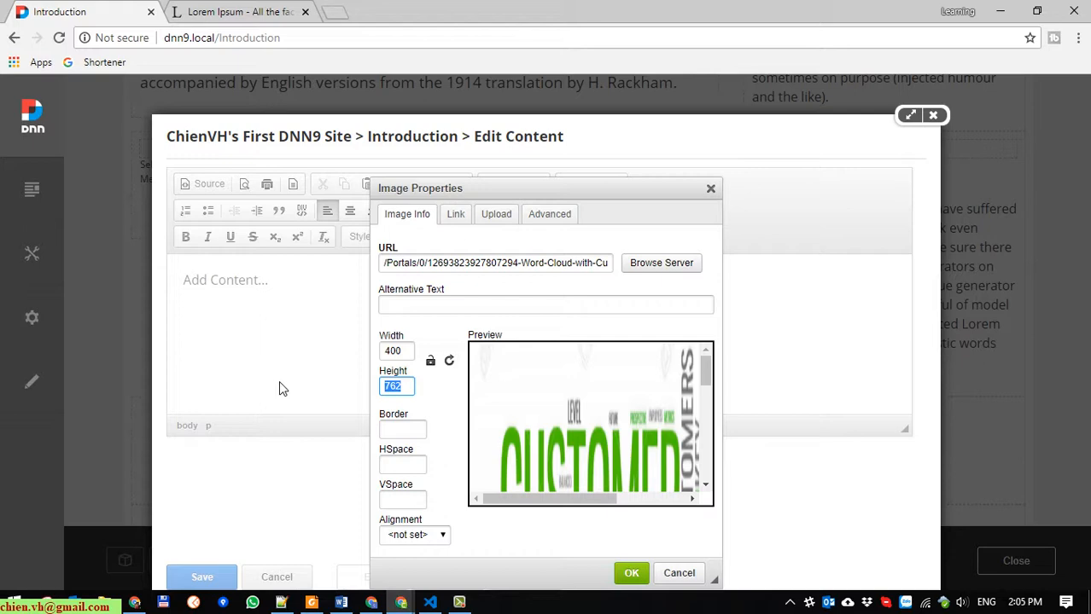
{"action": "type", "text": "400"}
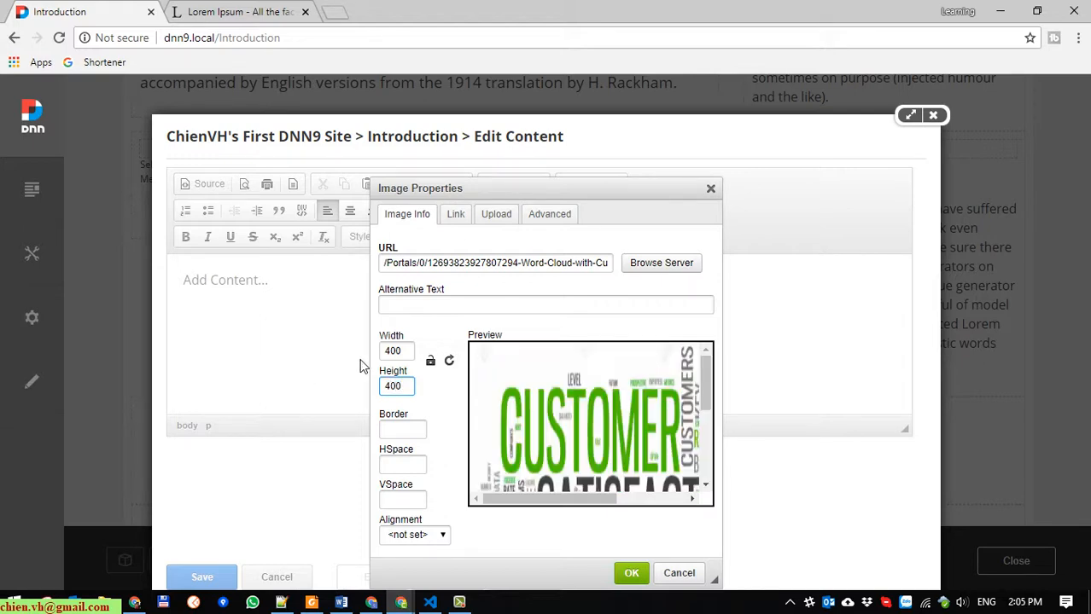
{"action": "type", "text": "600"}
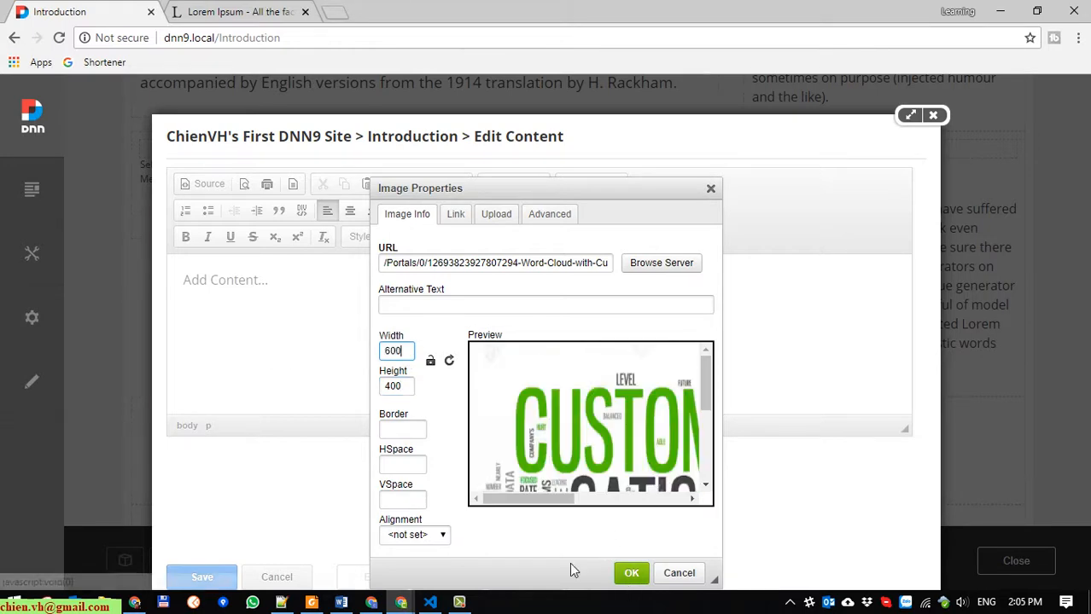
{"action": "left_click", "coordinate": [444, 537]}
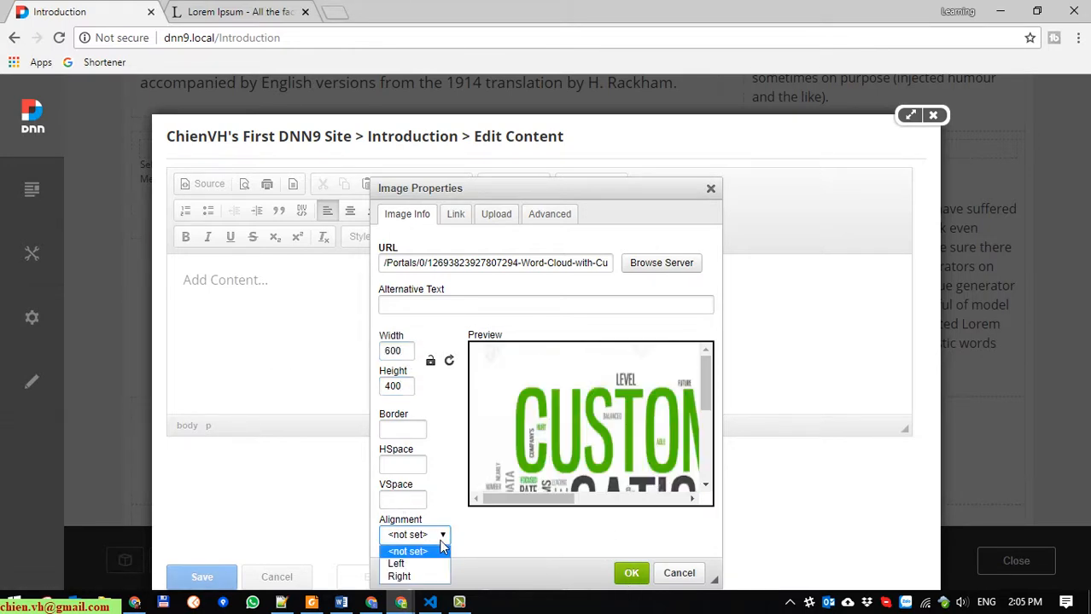
{"action": "left_click", "coordinate": [416, 563]}
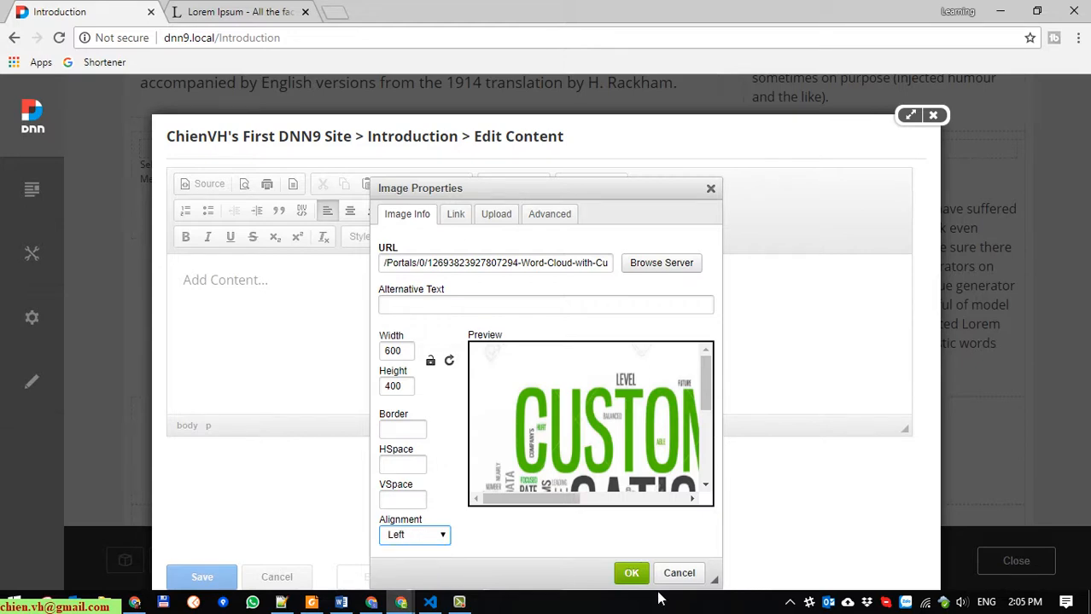
{"action": "left_click", "coordinate": [632, 570]}
Step: Preview the module's content with the inserted image and save it
{"action": "scroll", "coordinate": [541, 412], "scroll_direction": "down", "scroll_amount": 3}
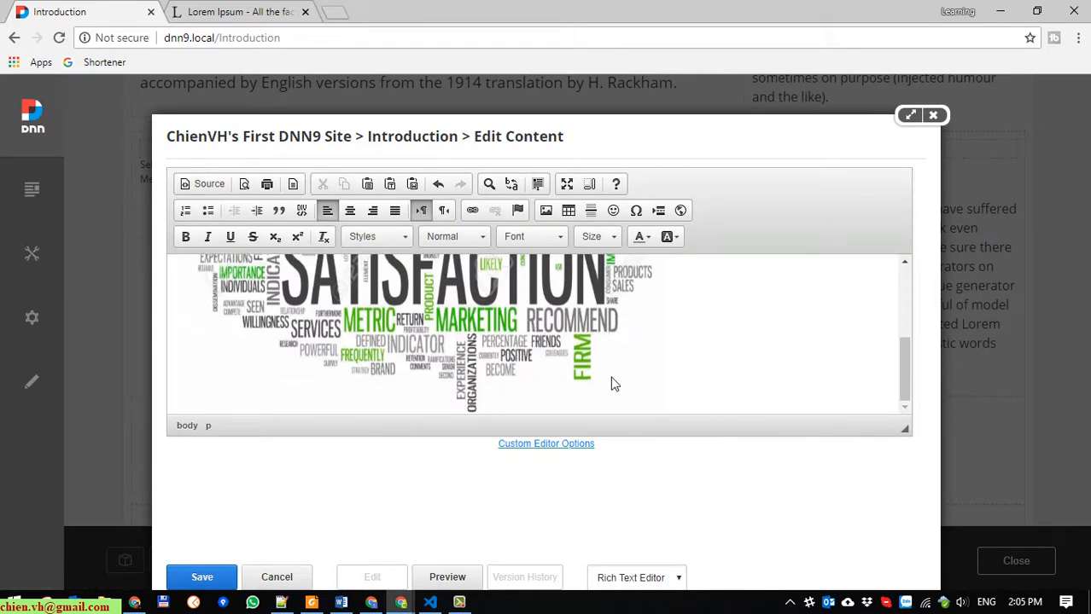
{"action": "left_click", "coordinate": [443, 576]}
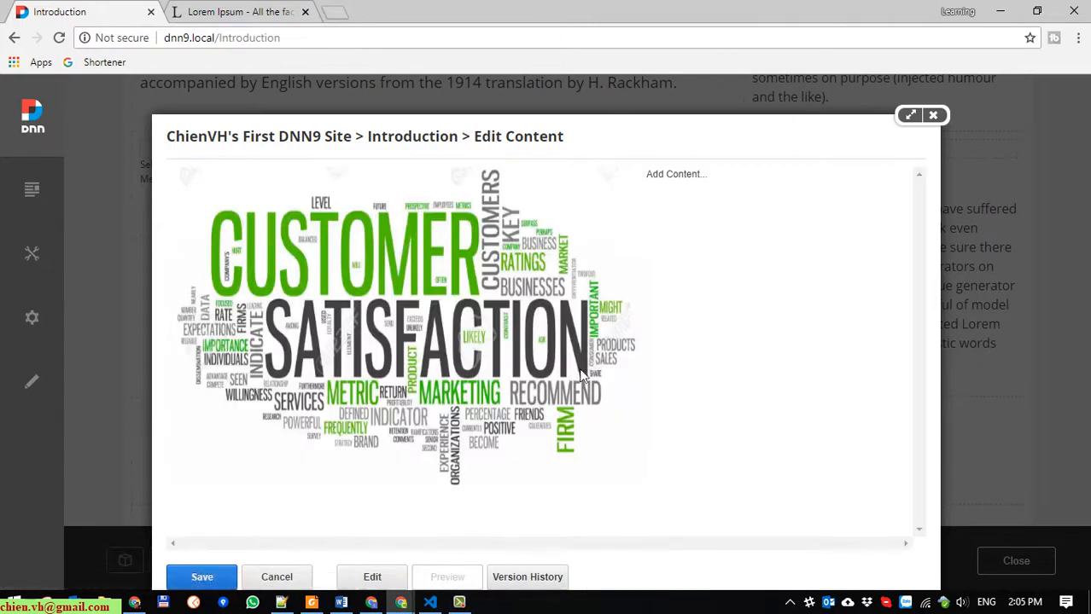
{"action": "left_click", "coordinate": [202, 577]}
{"action": "scroll", "coordinate": [811, 442], "scroll_direction": "down", "scroll_amount": 3}
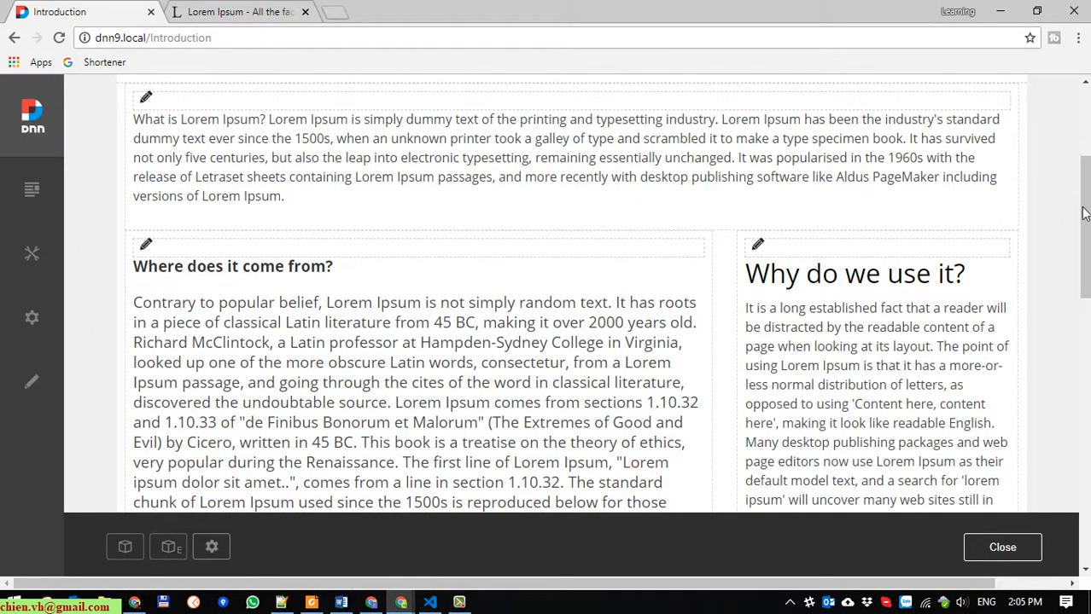
Step: Add an HTML module to the empty pane above "What is Lorem Ipsum?" and open its content editor
{"action": "left_click_drag", "start_coordinate": [1084, 211], "coordinate": [1083, 111]}
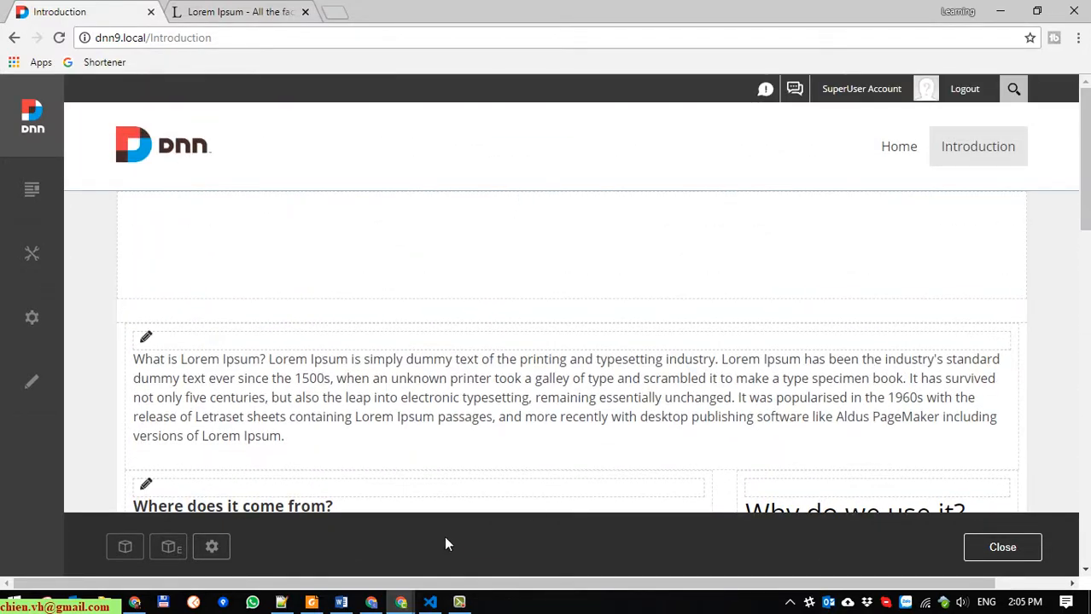
{"action": "left_click", "coordinate": [128, 550]}
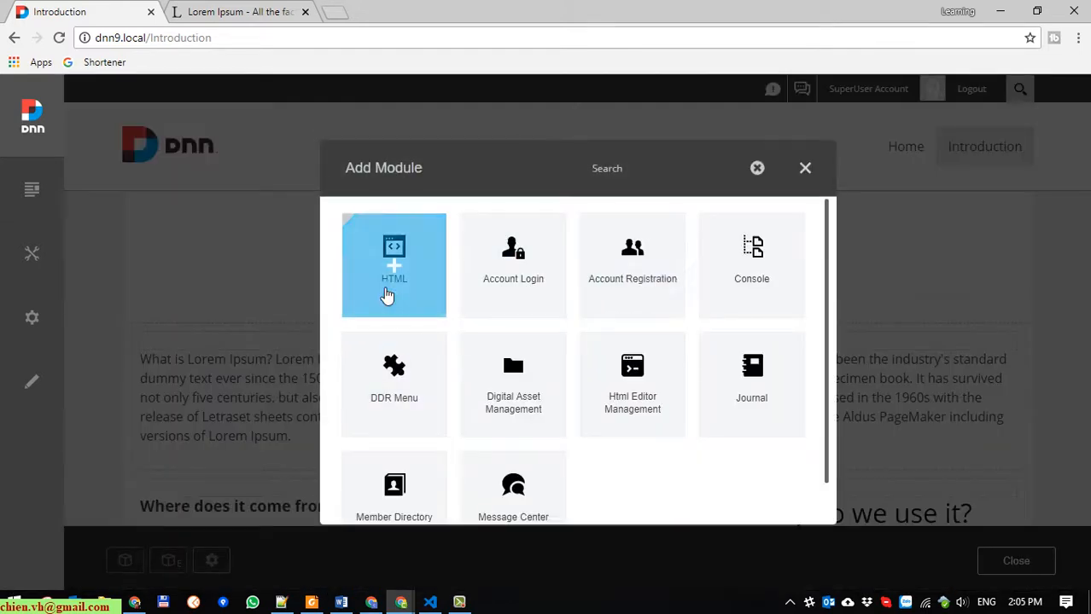
{"action": "left_click_drag", "start_coordinate": [381, 287], "coordinate": [322, 215]}
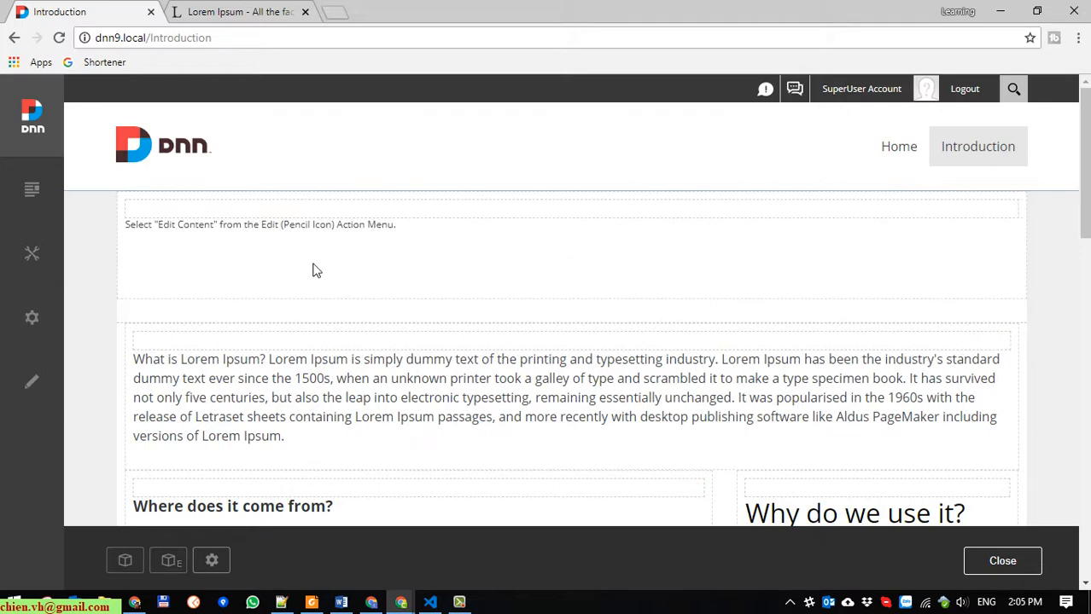
{"action": "mouse_move", "coordinate": [962, 213]}
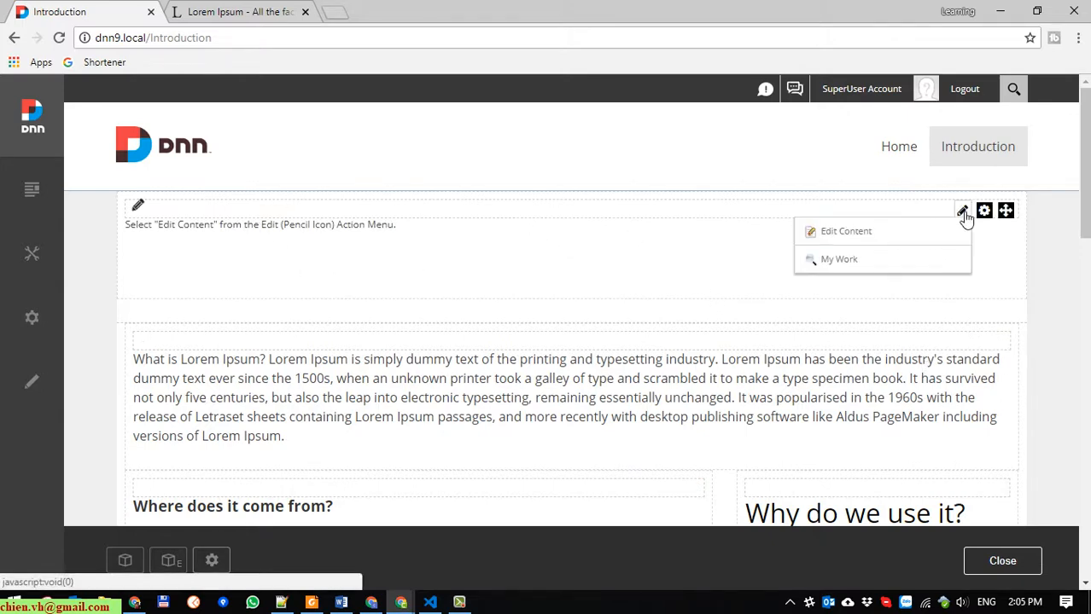
{"action": "left_click", "coordinate": [876, 226]}
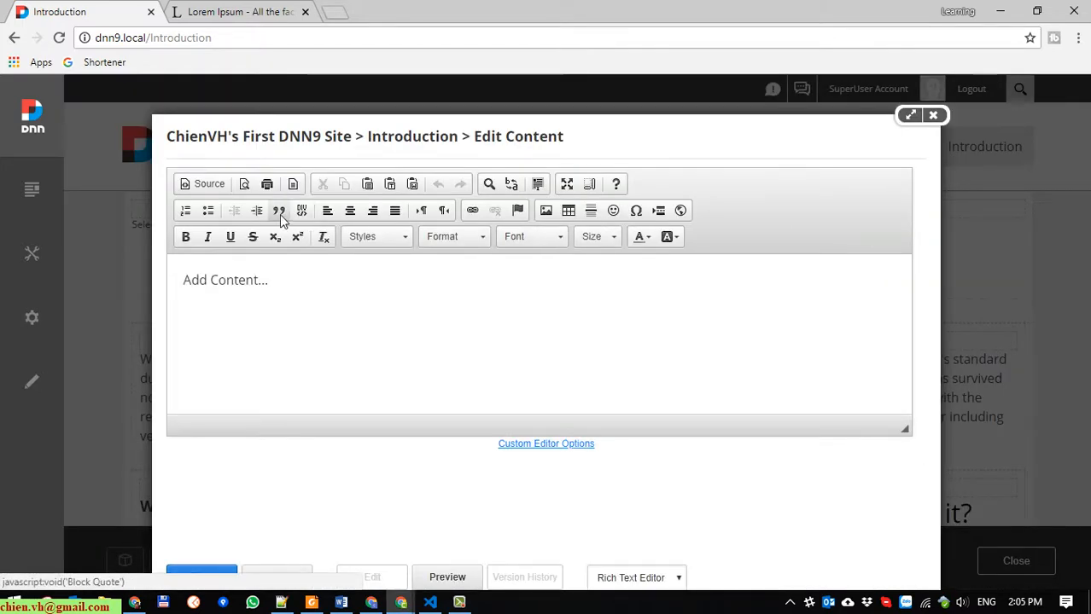
Step: Choose the customer satisfaction word cloud image from the server's Root Folder as the new module's image, using its relative URL
{"action": "left_click", "coordinate": [546, 211]}
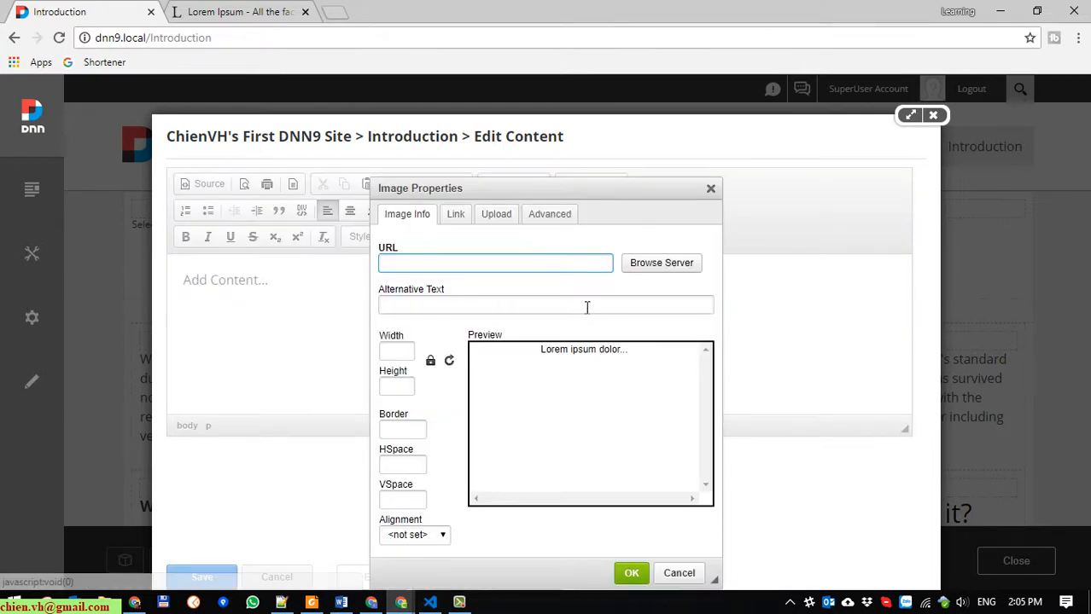
{"action": "left_click", "coordinate": [657, 265]}
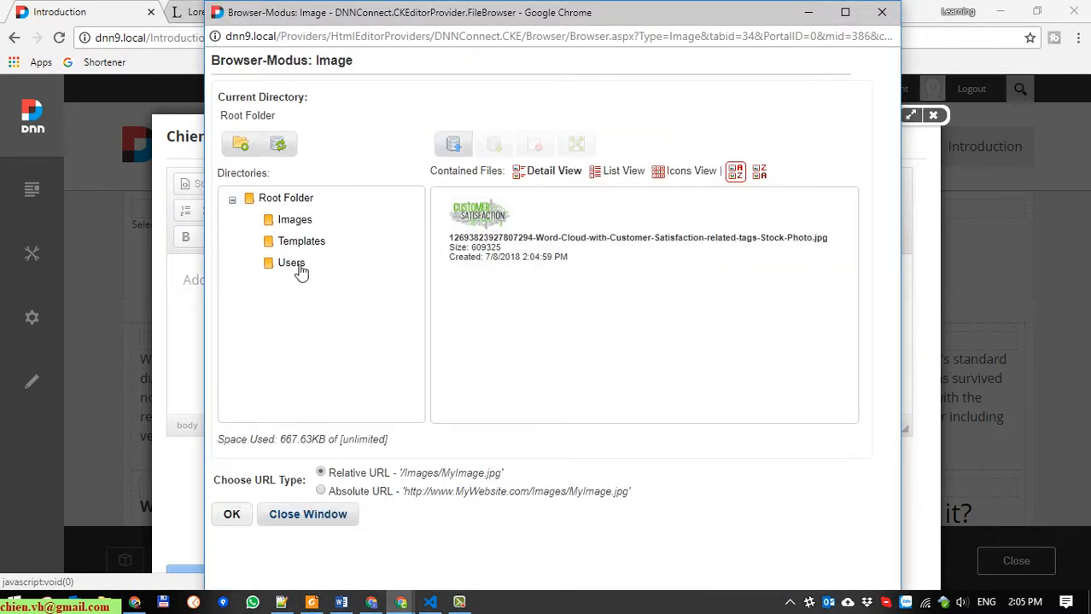
{"action": "left_click", "coordinate": [632, 244]}
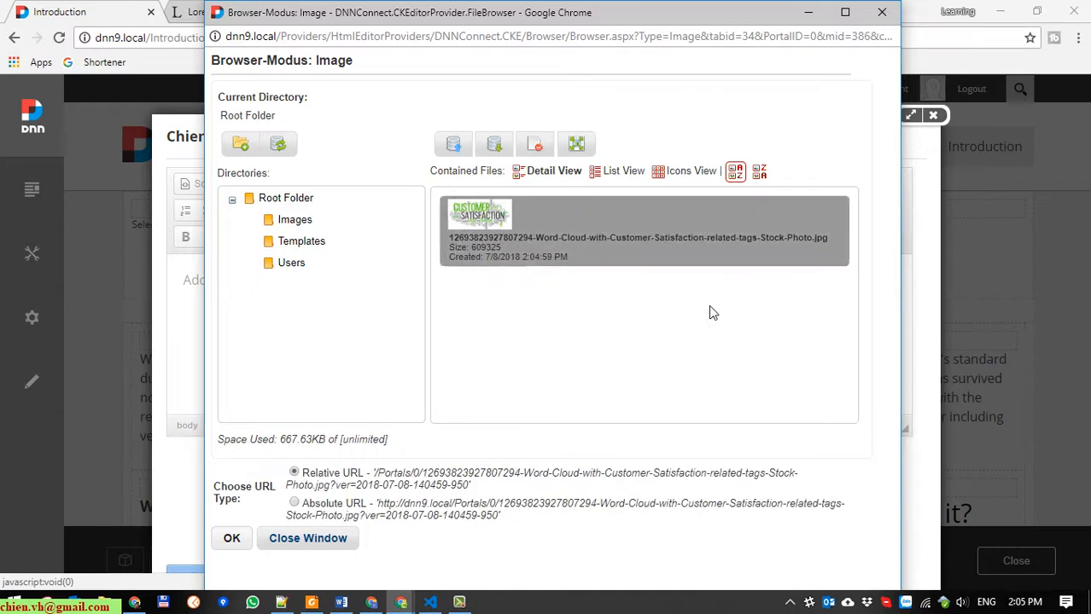
{"action": "left_click", "coordinate": [243, 543]}
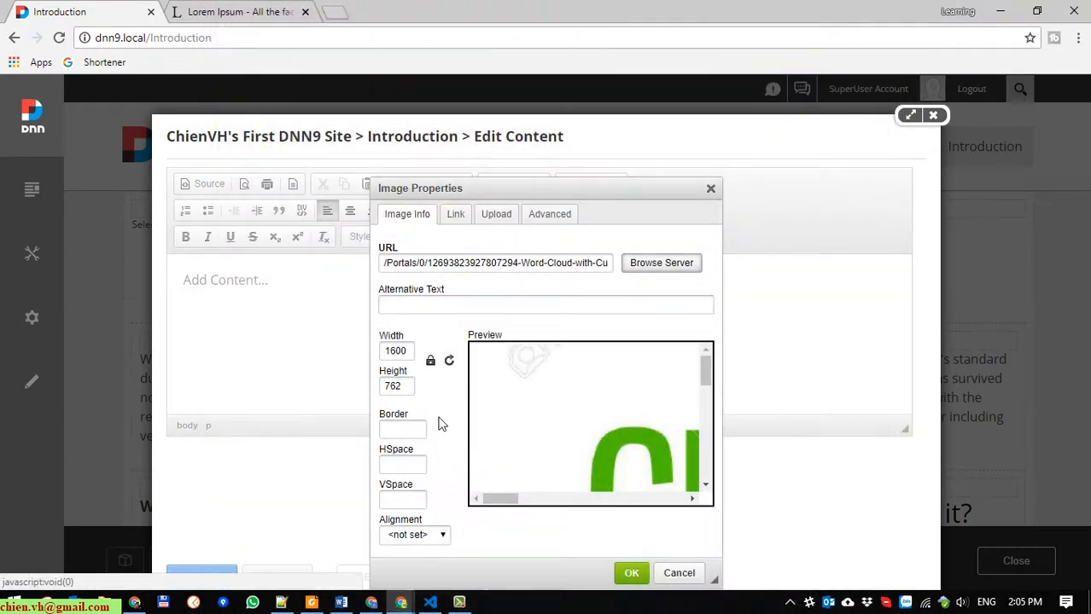
Step: Unlock the image's aspect ratio and insert the image into the content at its original size
{"action": "double_click", "coordinate": [413, 353]}
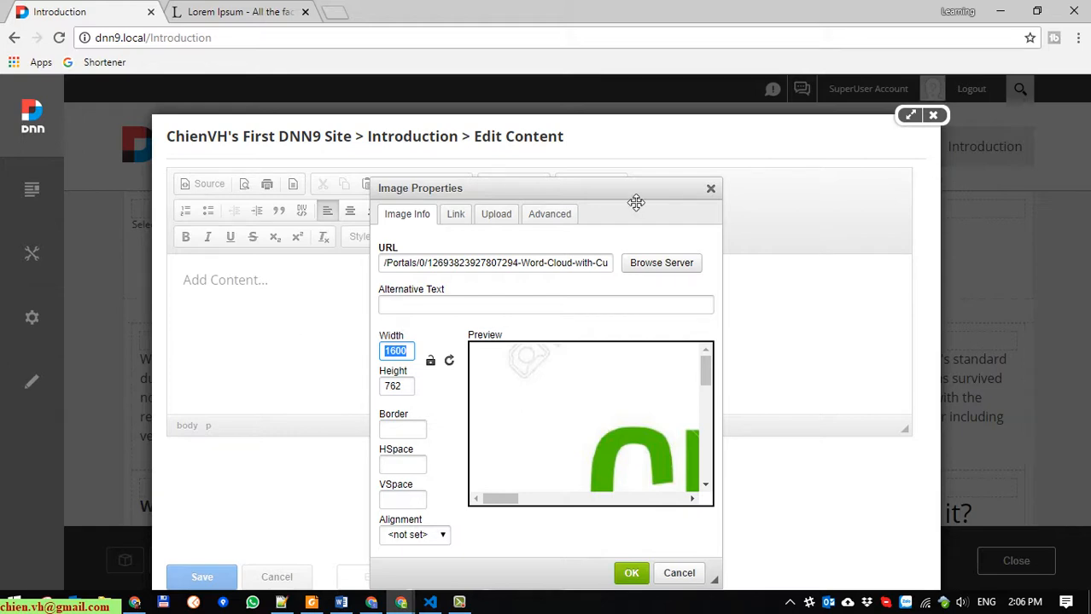
{"action": "left_click_drag", "start_coordinate": [553, 120], "coordinate": [529, 189]}
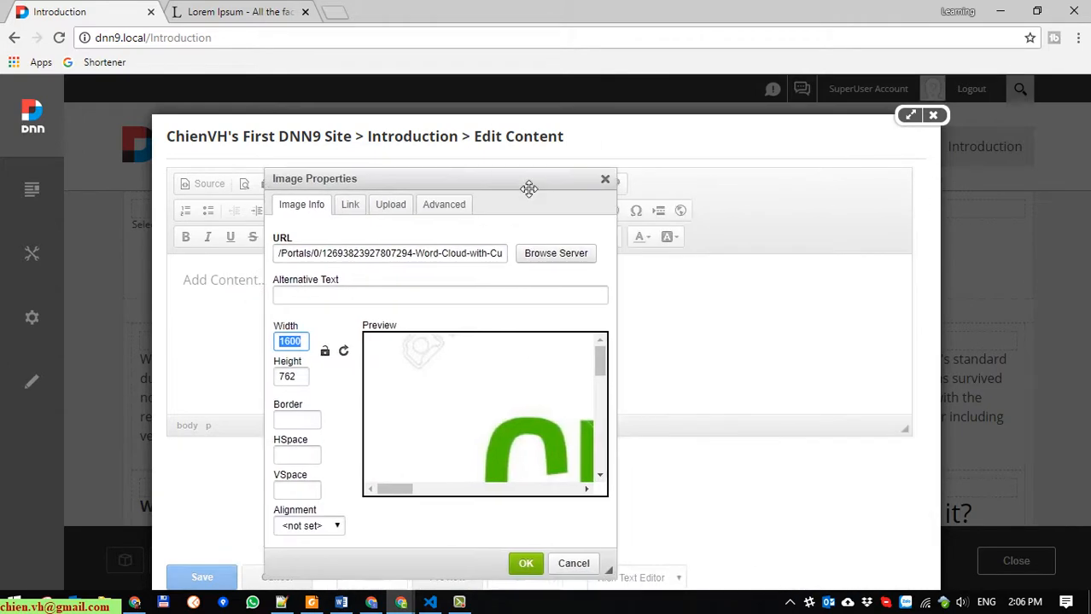
{"action": "key", "text": "ctrl+a"}
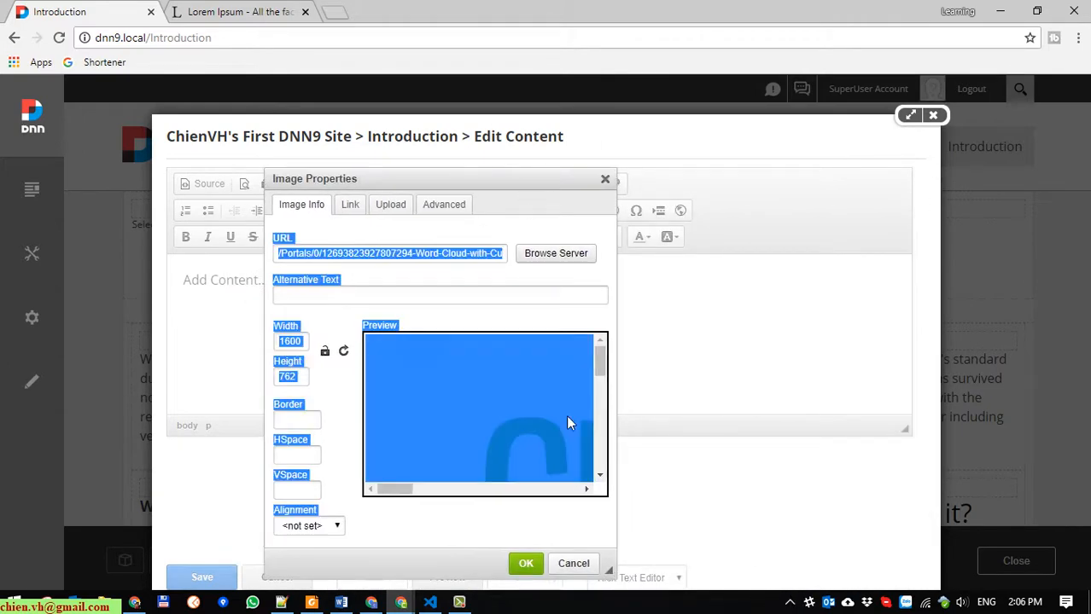
{"action": "left_click_drag", "start_coordinate": [600, 352], "coordinate": [593, 312]}
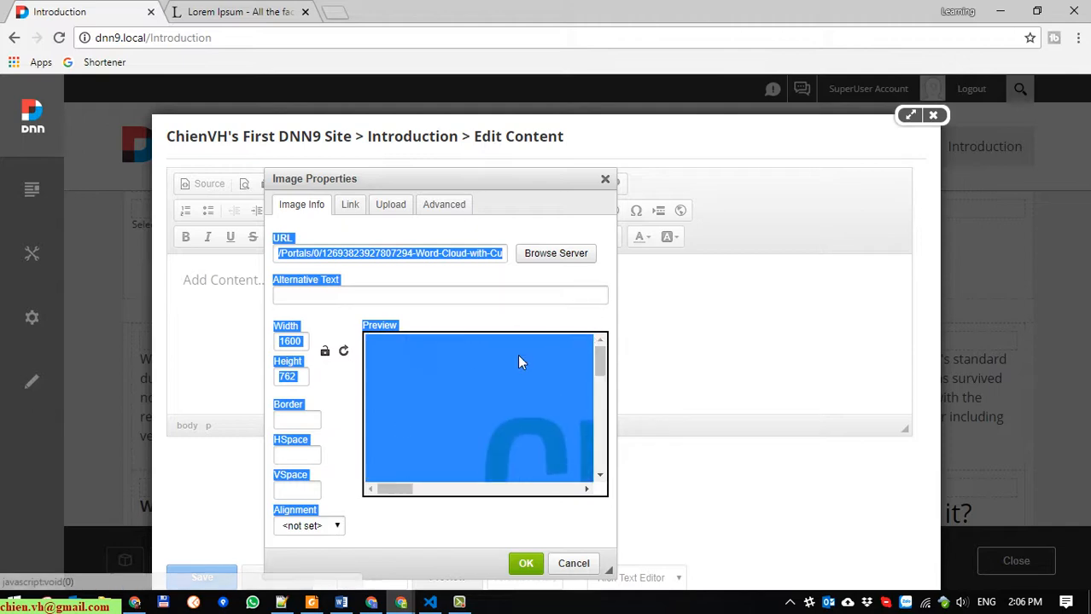
{"action": "left_click", "coordinate": [526, 562]}
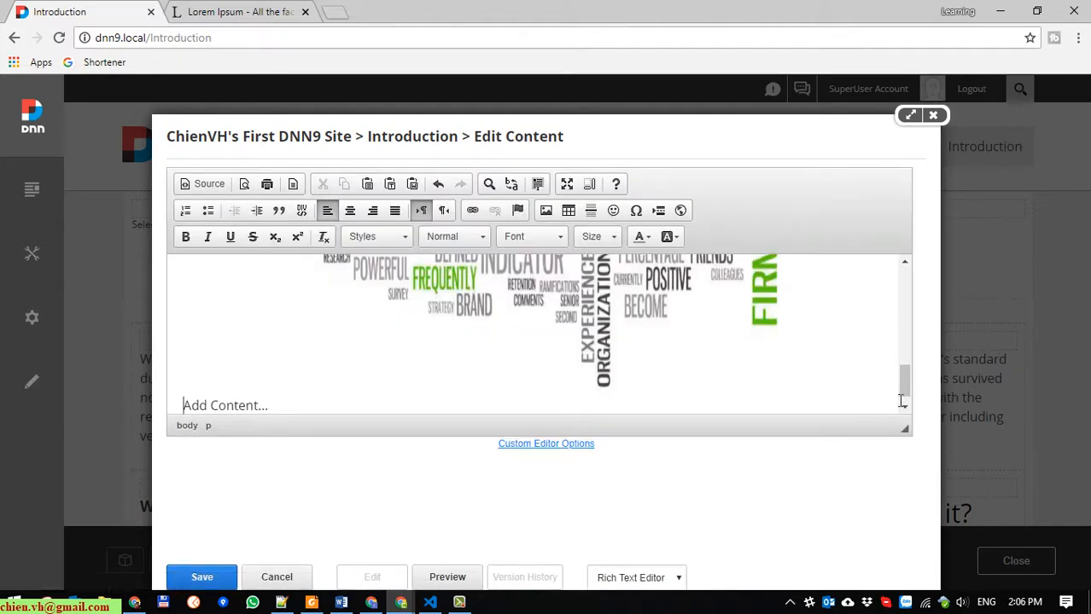
Step: Save the banner image module and close the Introduction page's edit mode
{"action": "left_click_drag", "start_coordinate": [908, 403], "coordinate": [926, 363]}
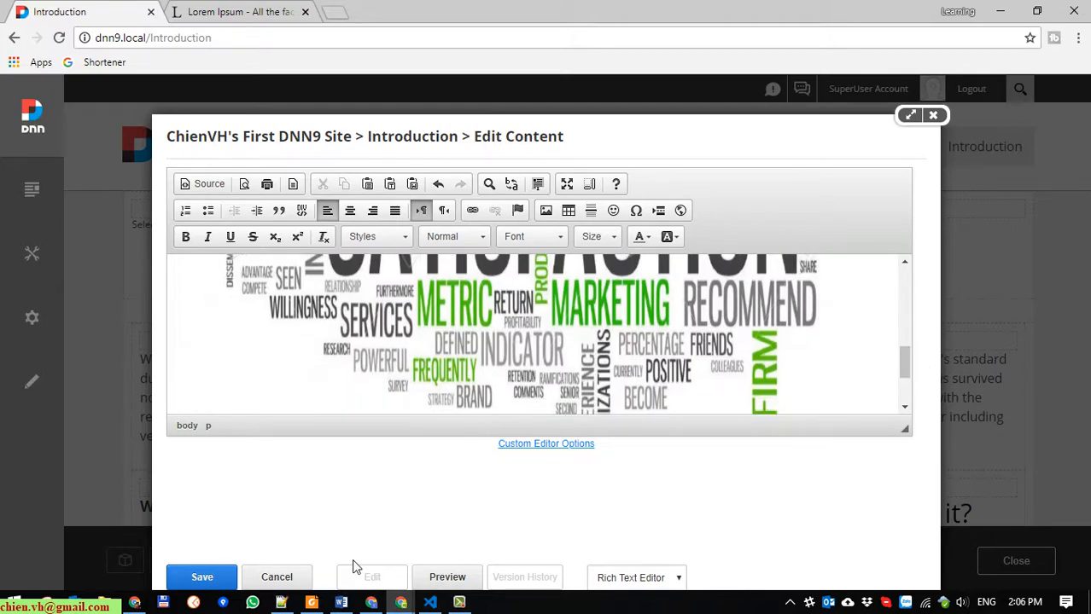
{"action": "left_click", "coordinate": [197, 576]}
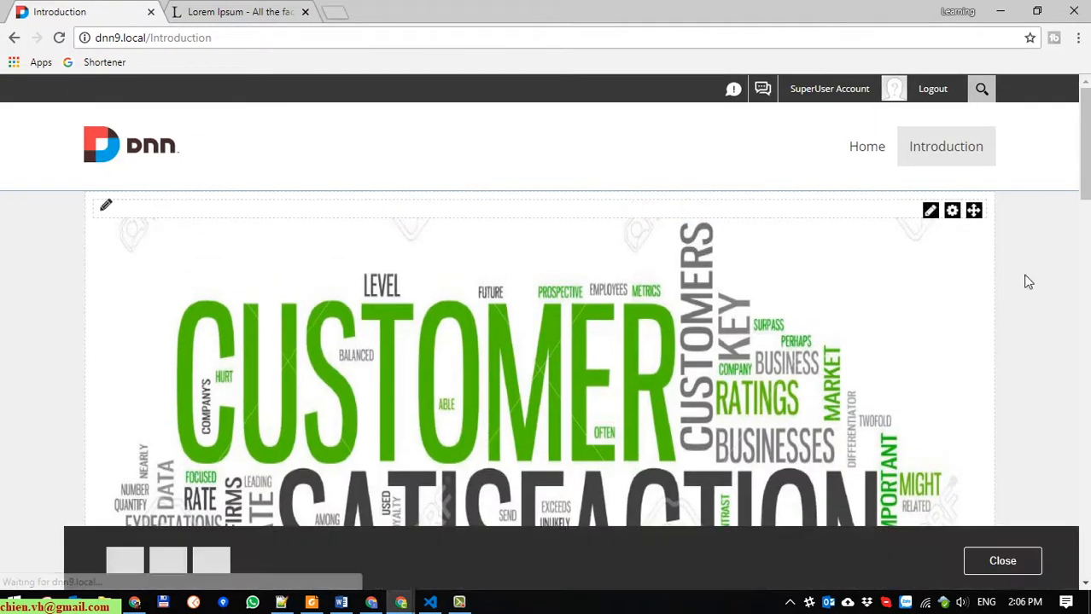
{"action": "left_click_drag", "start_coordinate": [1085, 145], "coordinate": [1084, 491]}
{"action": "left_click", "coordinate": [990, 565]}
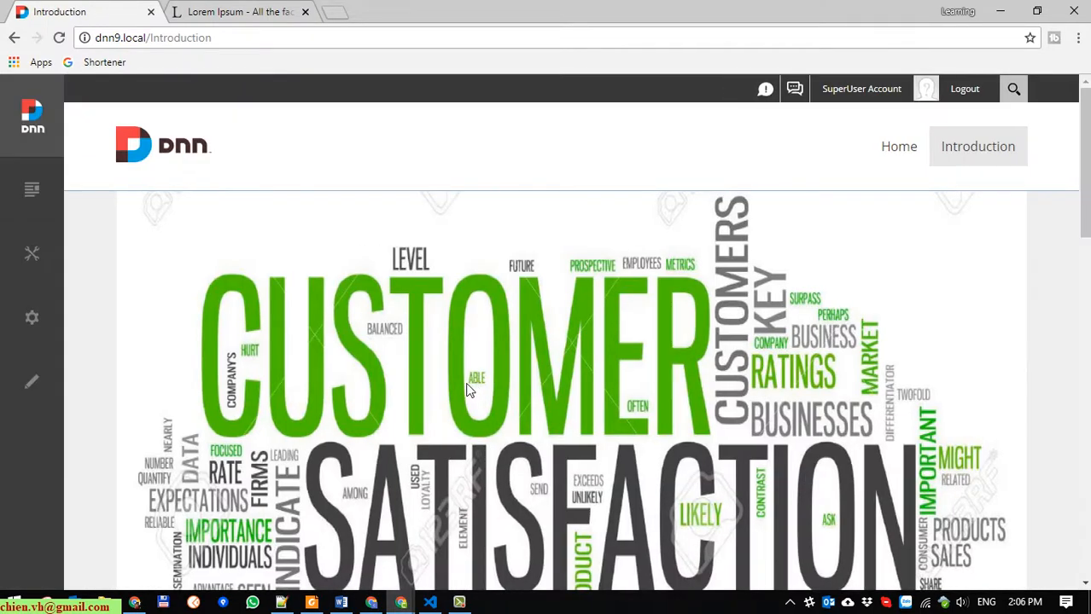